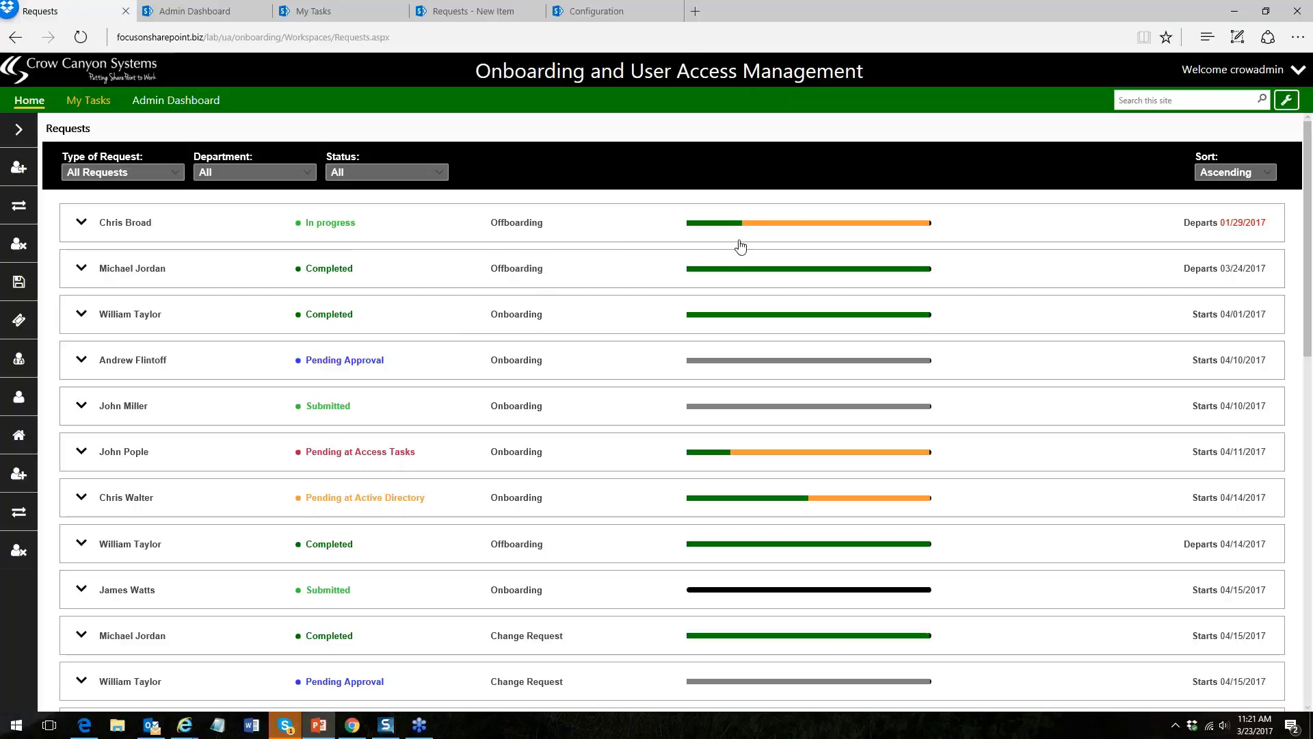
- Expand the in-progress offboarding request departing 01/29/2017 and review its details and tasks
left_click(83, 228)
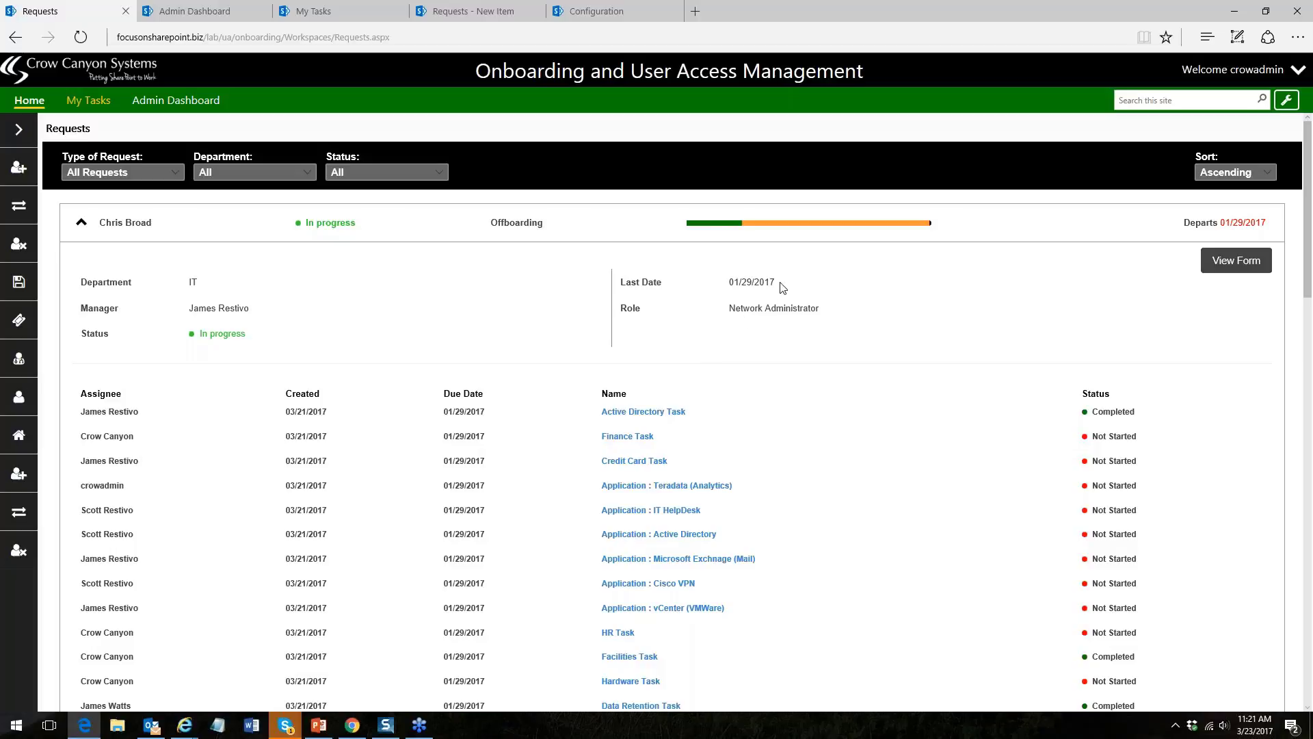
left_click_drag(778, 284, 728, 284)
left_click(771, 349)
scroll(1308, 295, "down", 2)
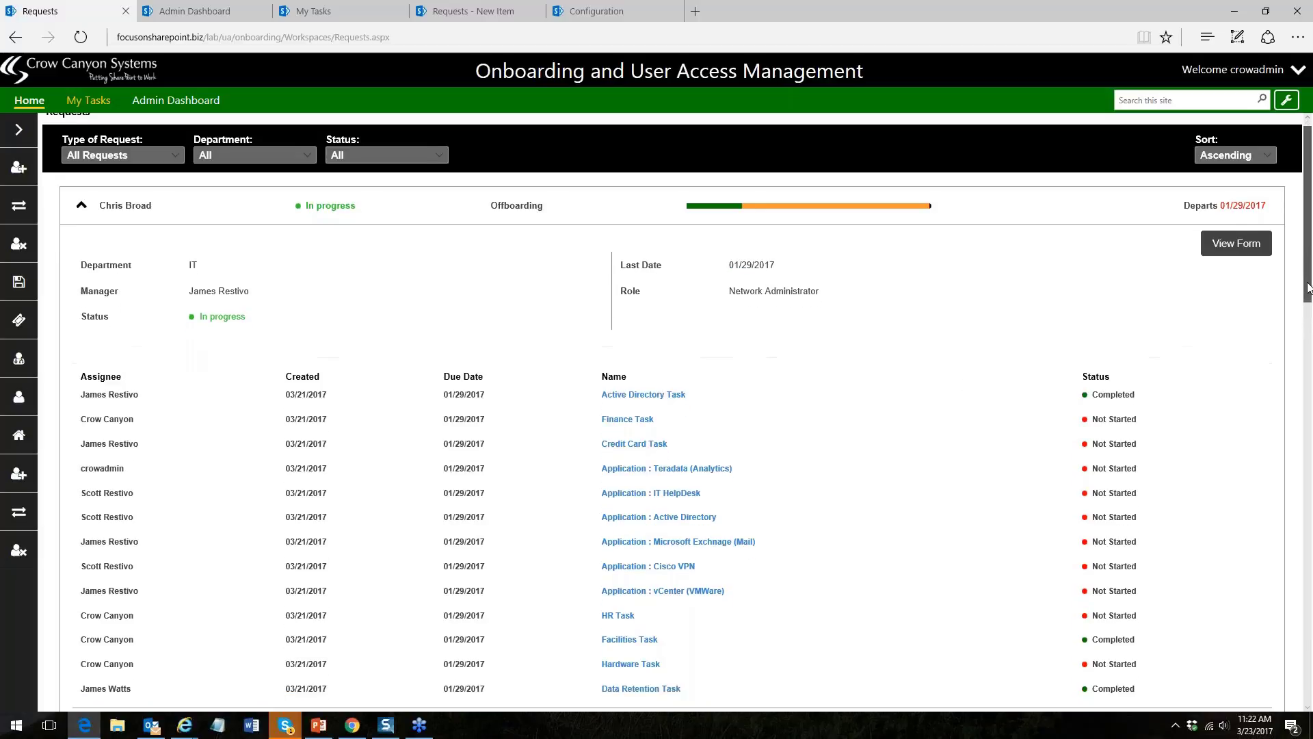
left_click_drag(1308, 295, 1309, 330)
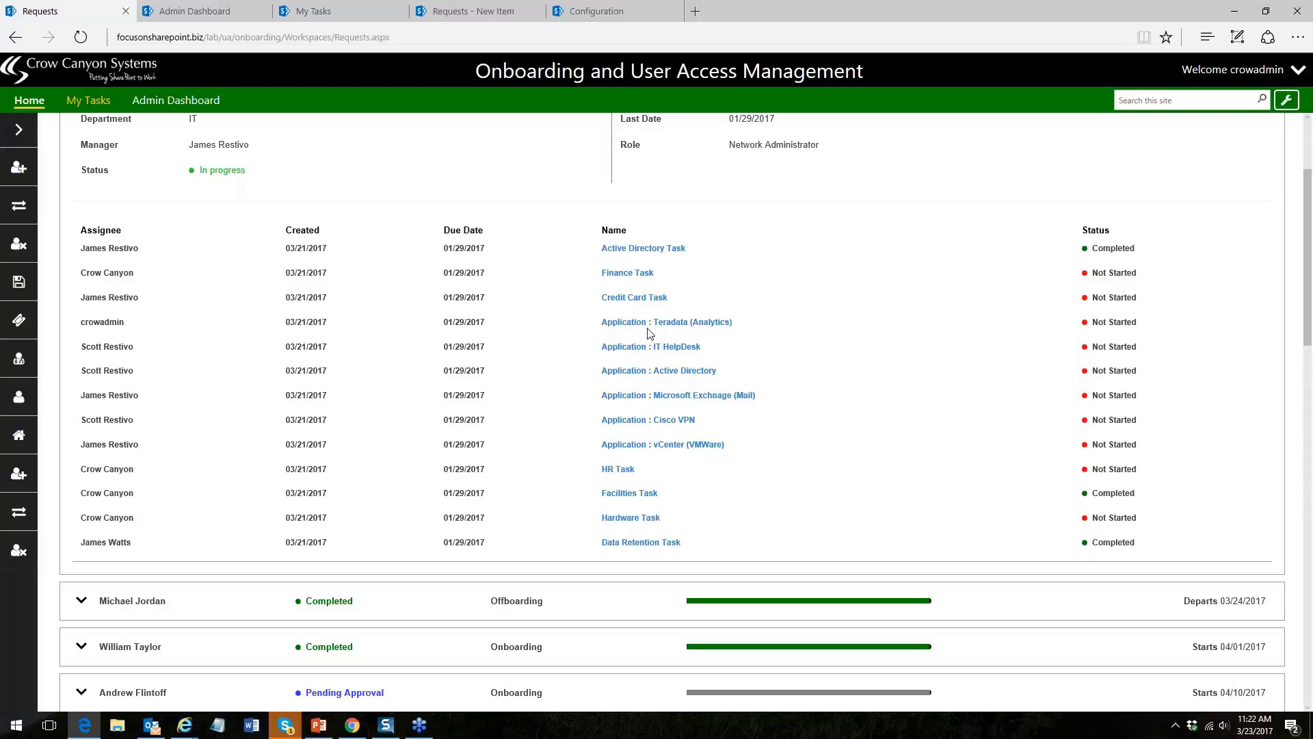
- View the request's Active Directory Task details, marked Completed, then close them
left_click(640, 249)
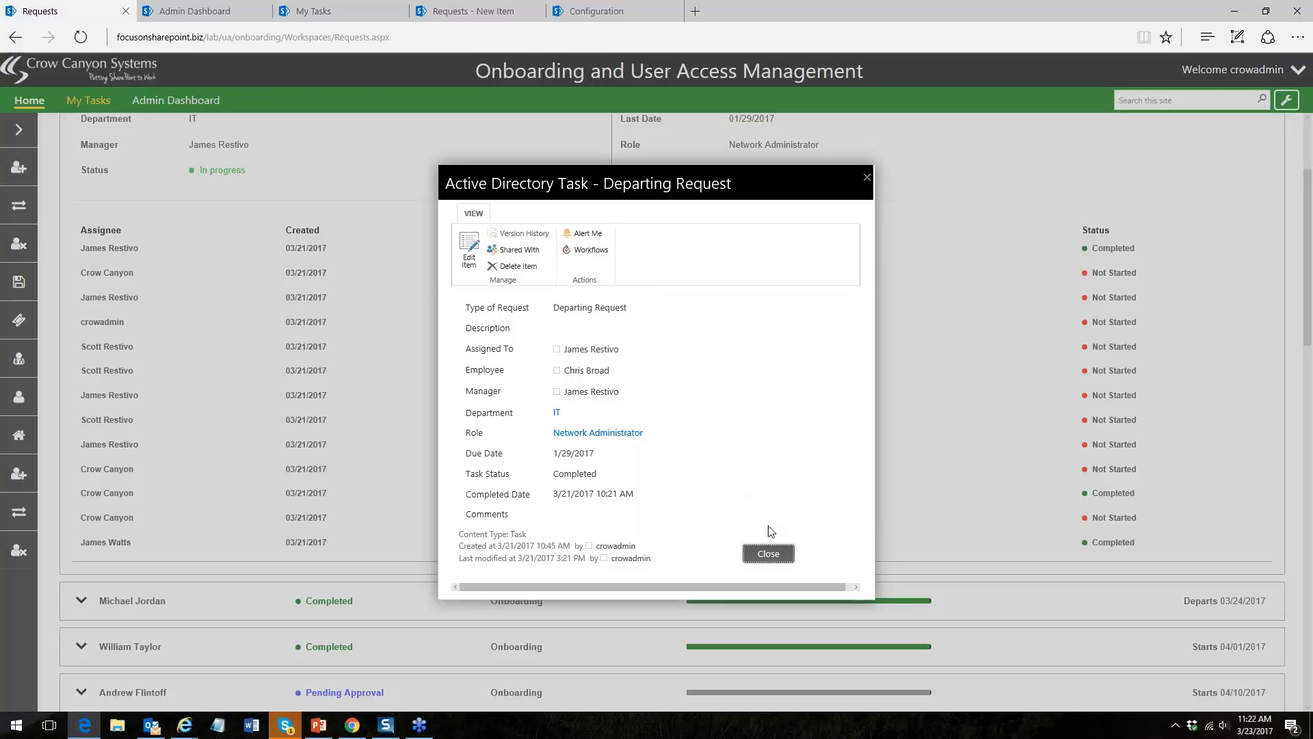
left_click(767, 555)
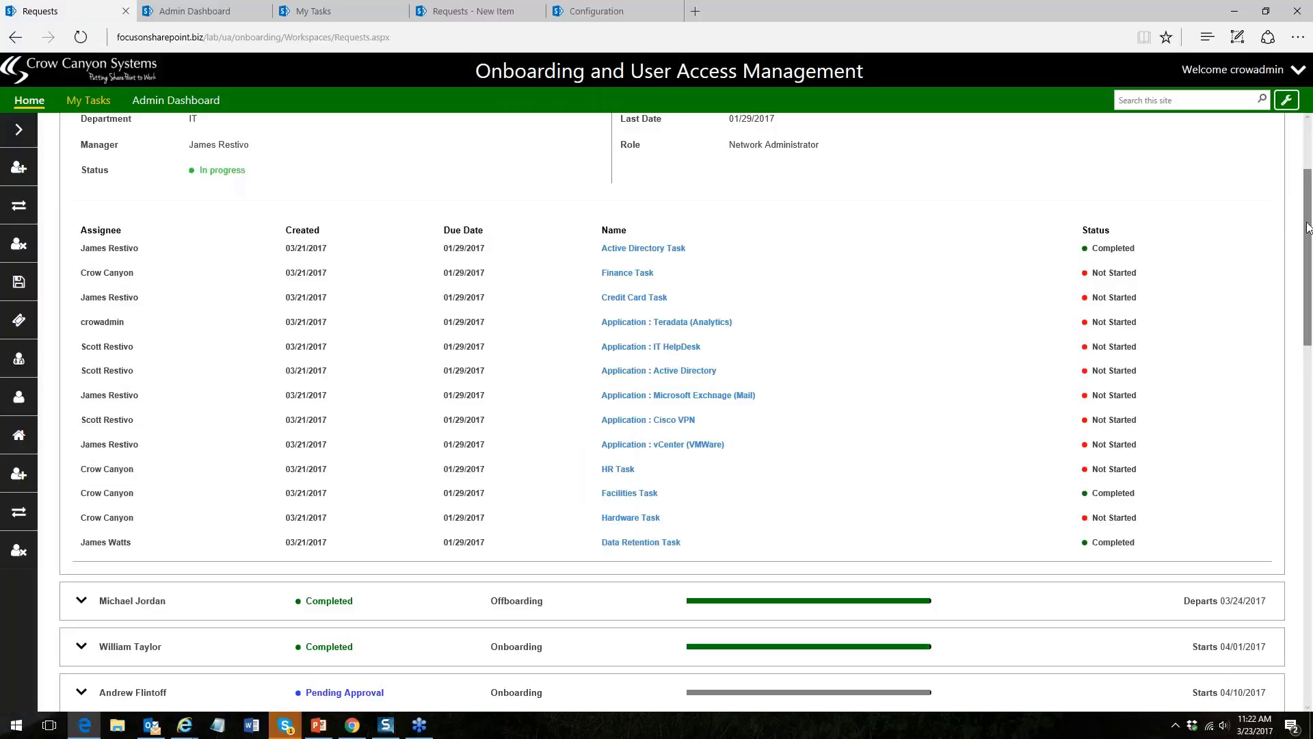
scroll(1295, 224, "up", 3)
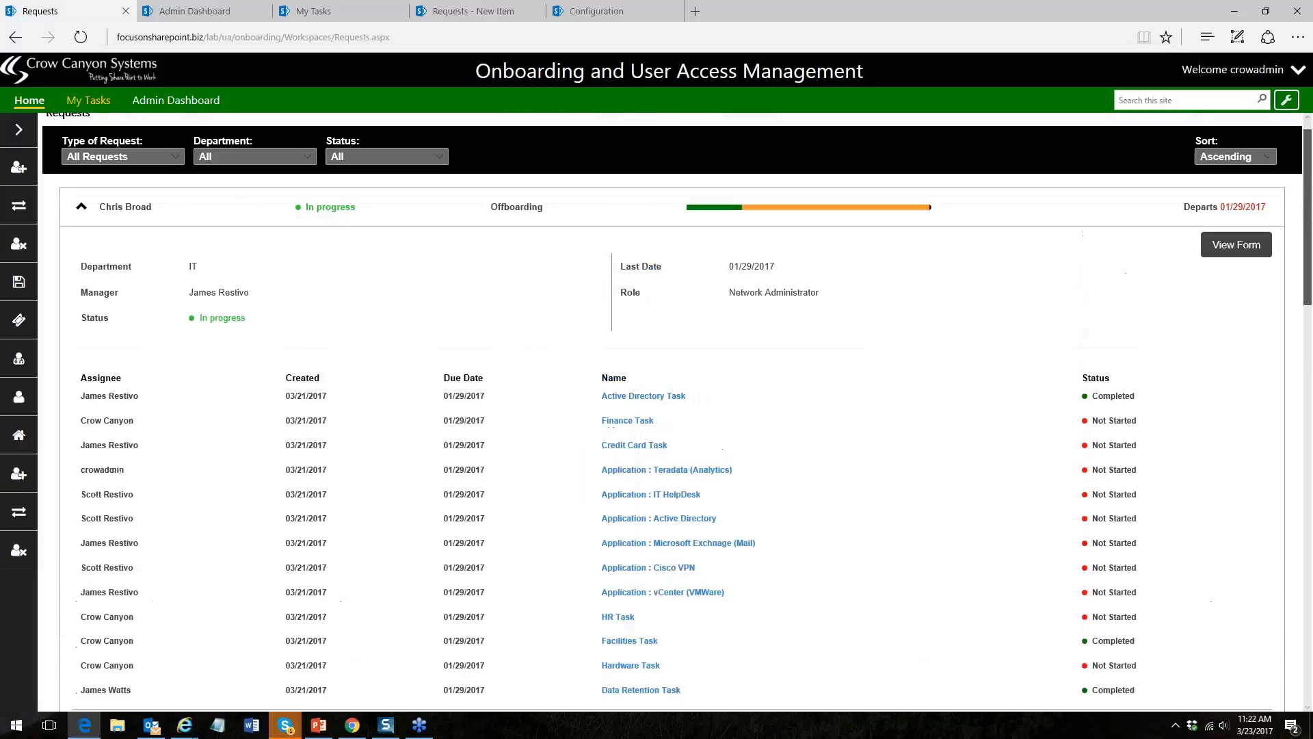
- Collapse the offboarding request and filter the list to Onboarding requests only
left_click(80, 223)
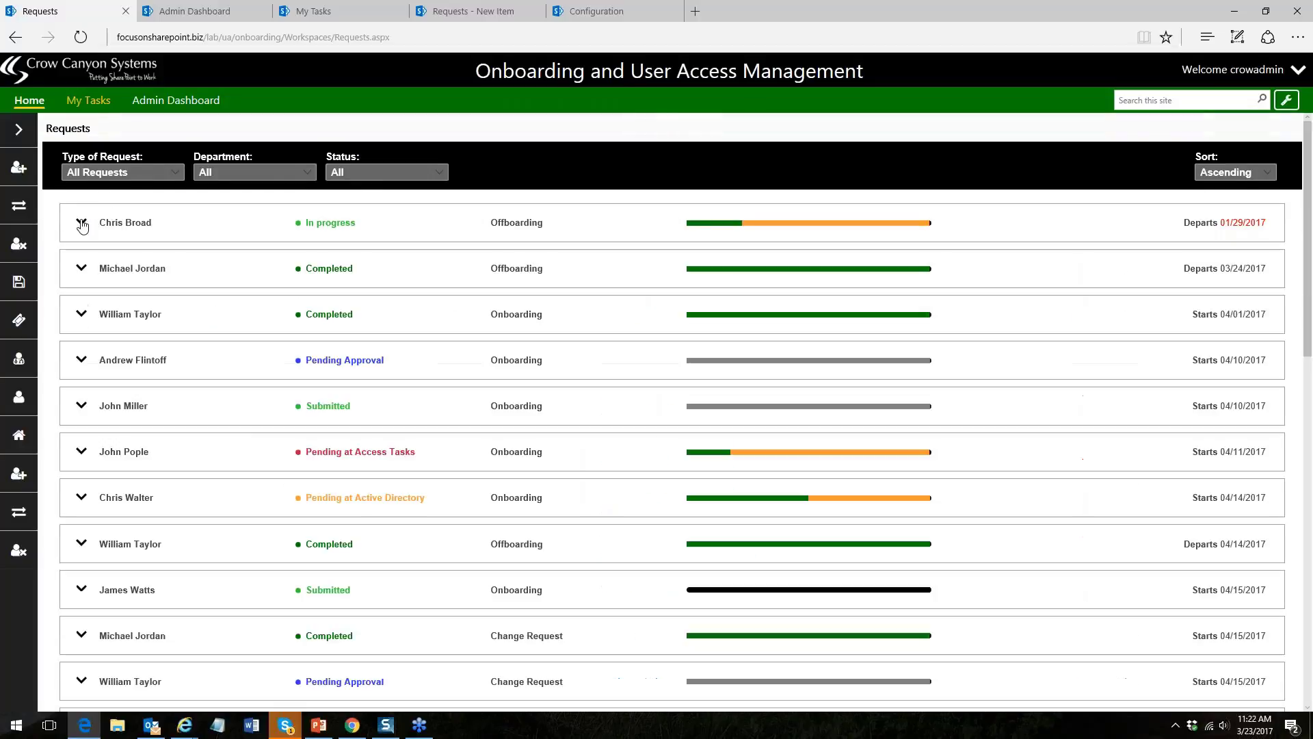
left_click(177, 175)
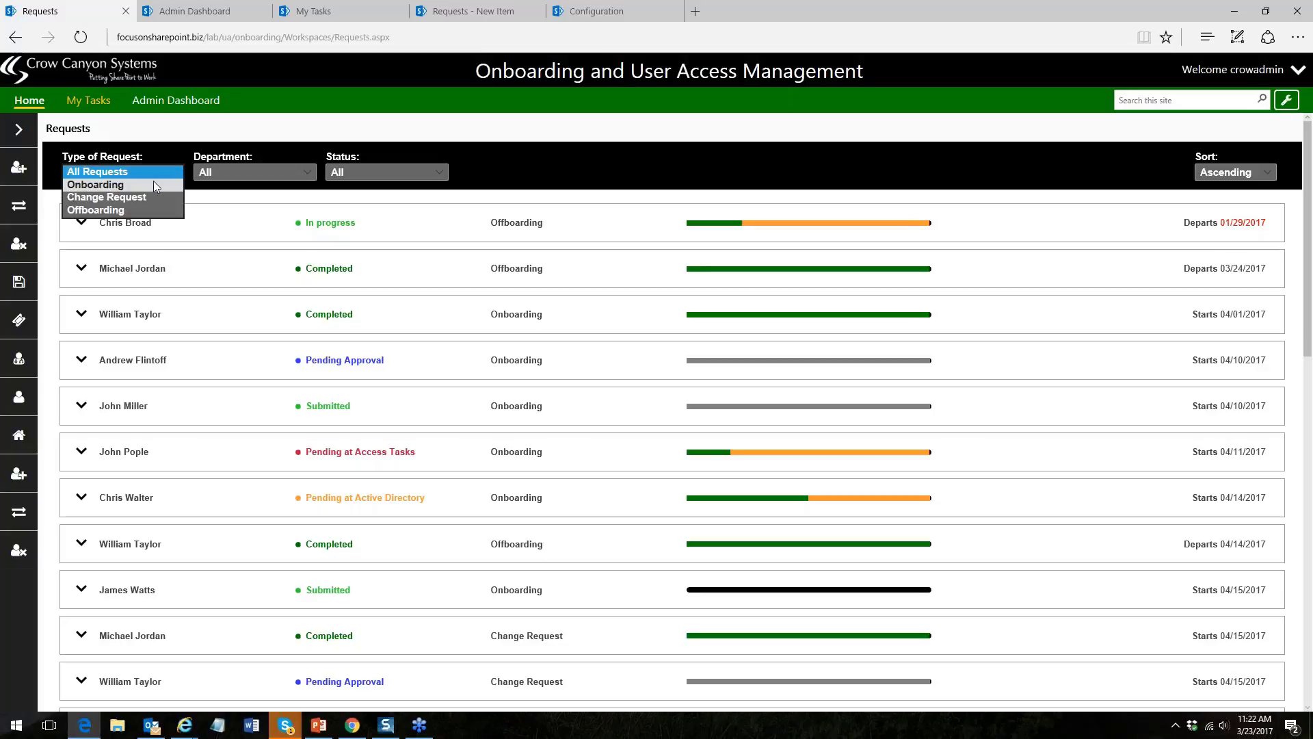
left_click(153, 184)
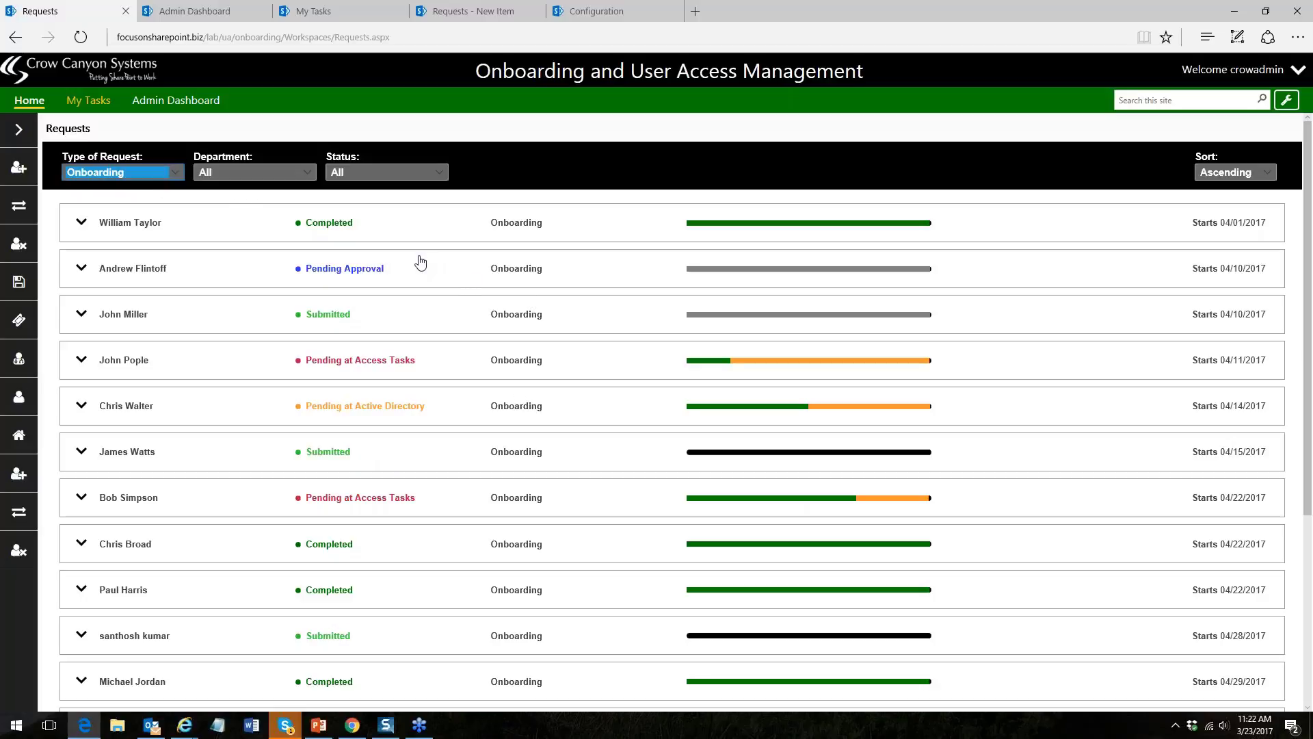
- Leave Department and Status filters at All and expand the submitted 04/10/2017 request
left_click(309, 173)
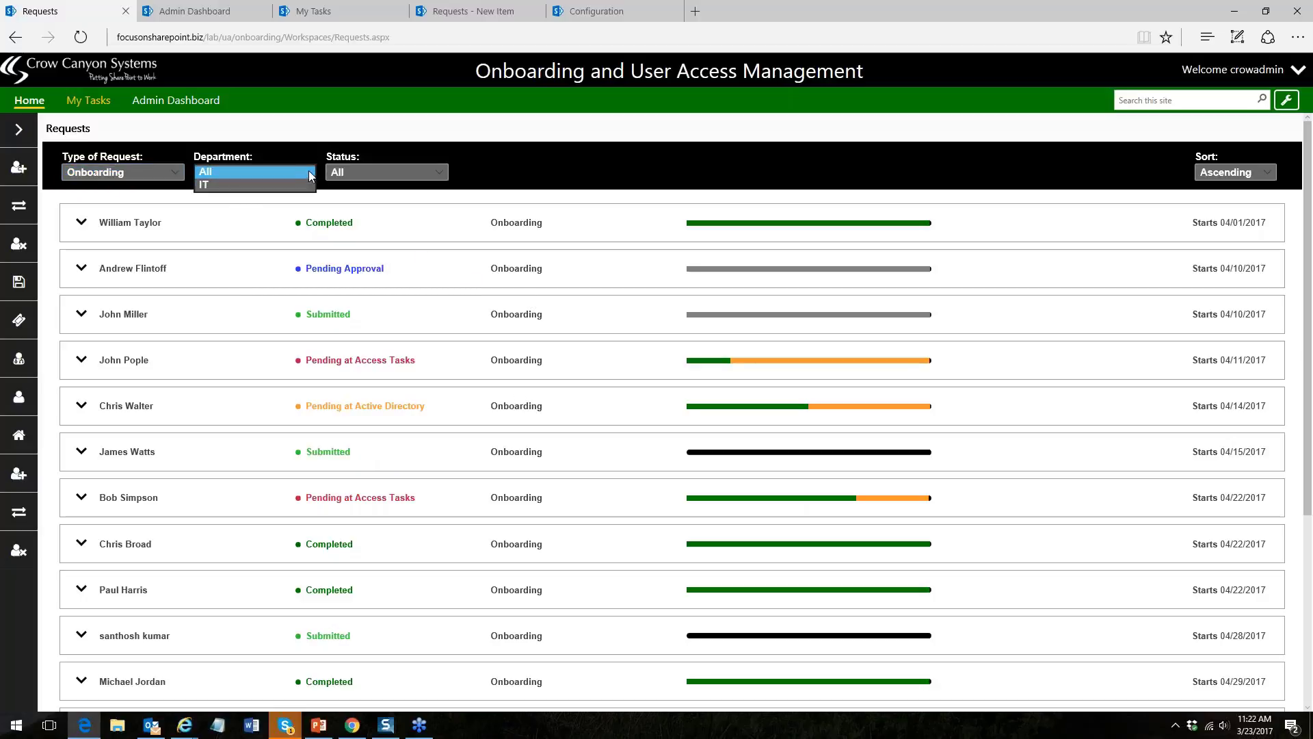
left_click(308, 173)
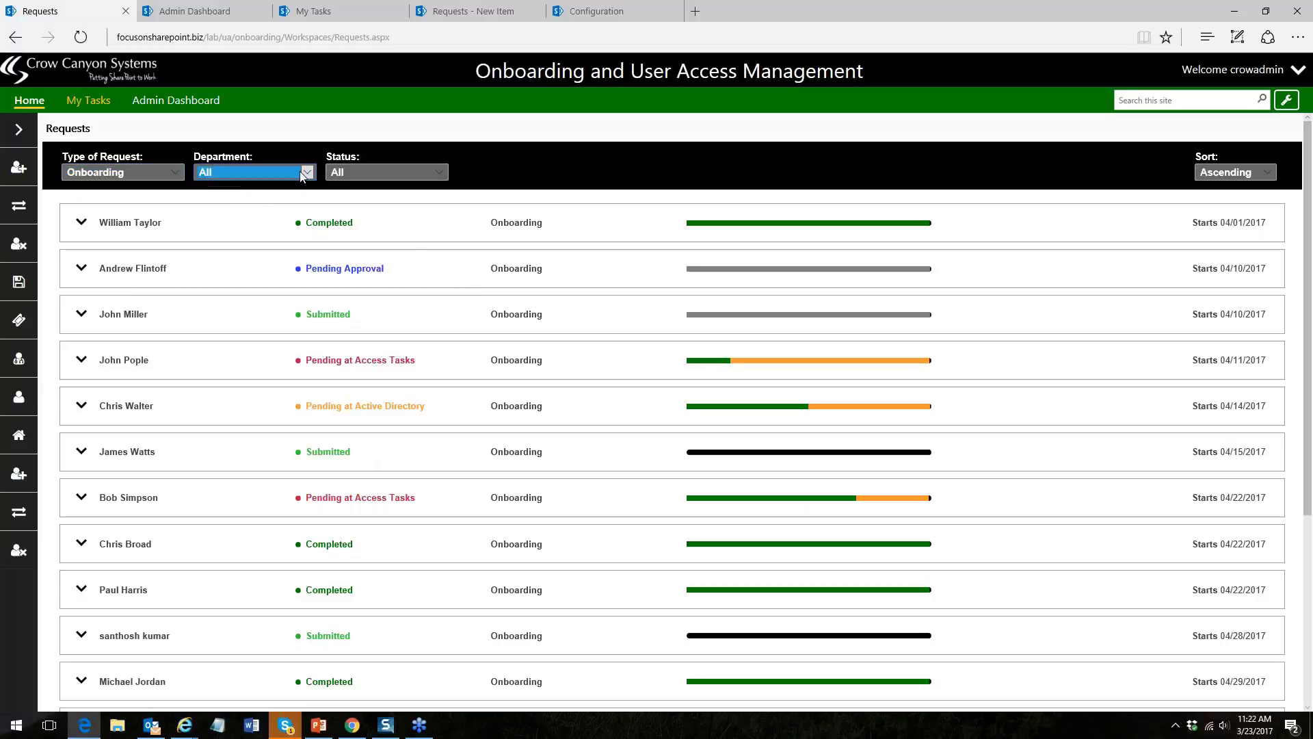
left_click(439, 173)
left_click(498, 171)
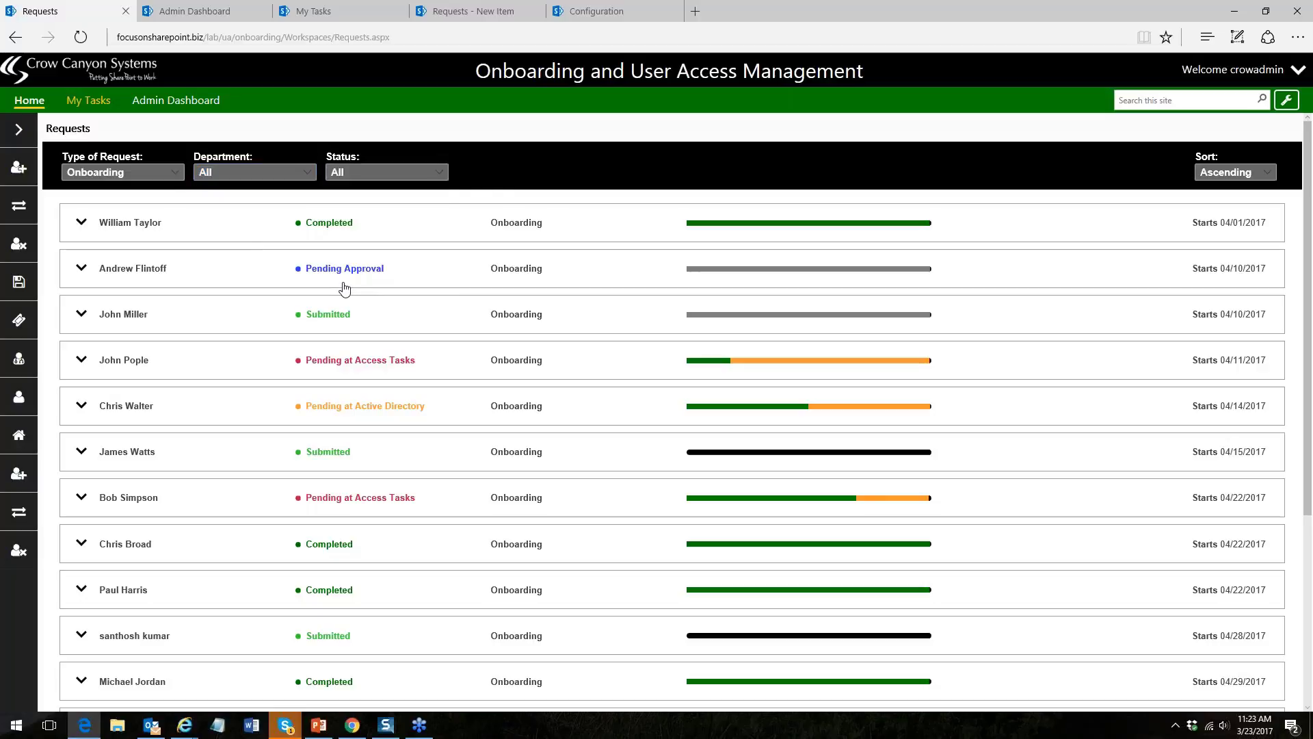
left_click(82, 315)
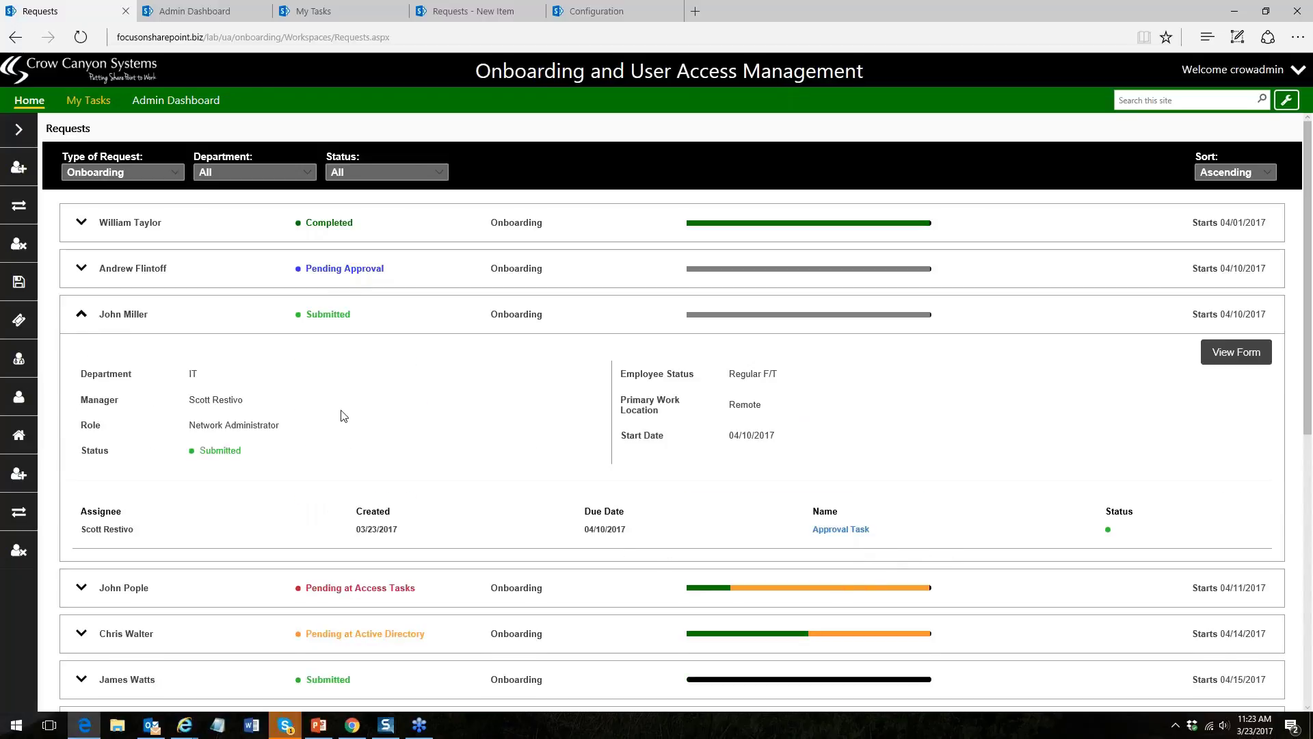
- Collapse the submitted 04/10/2017 onboarding request
left_click(86, 321)
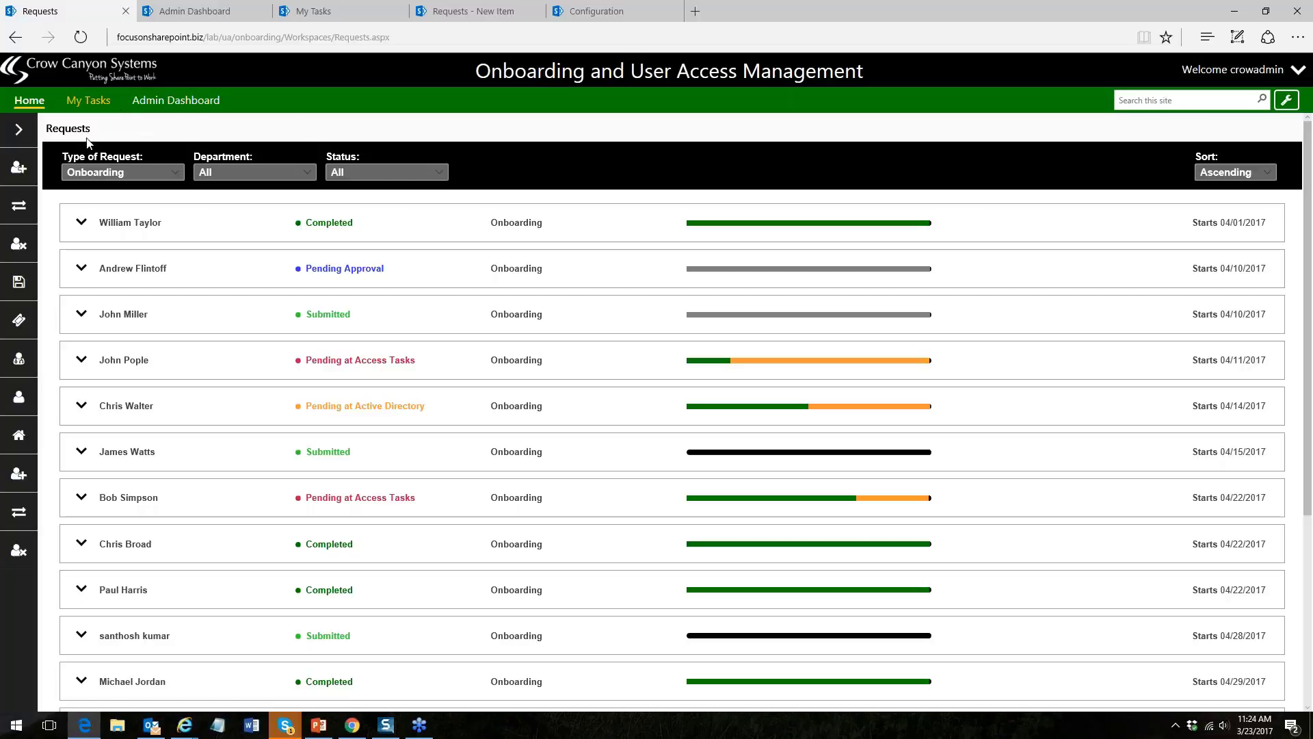
- Review the page names in the expanded navigation panel, then switch to the Admin Dashboard
left_click(21, 134)
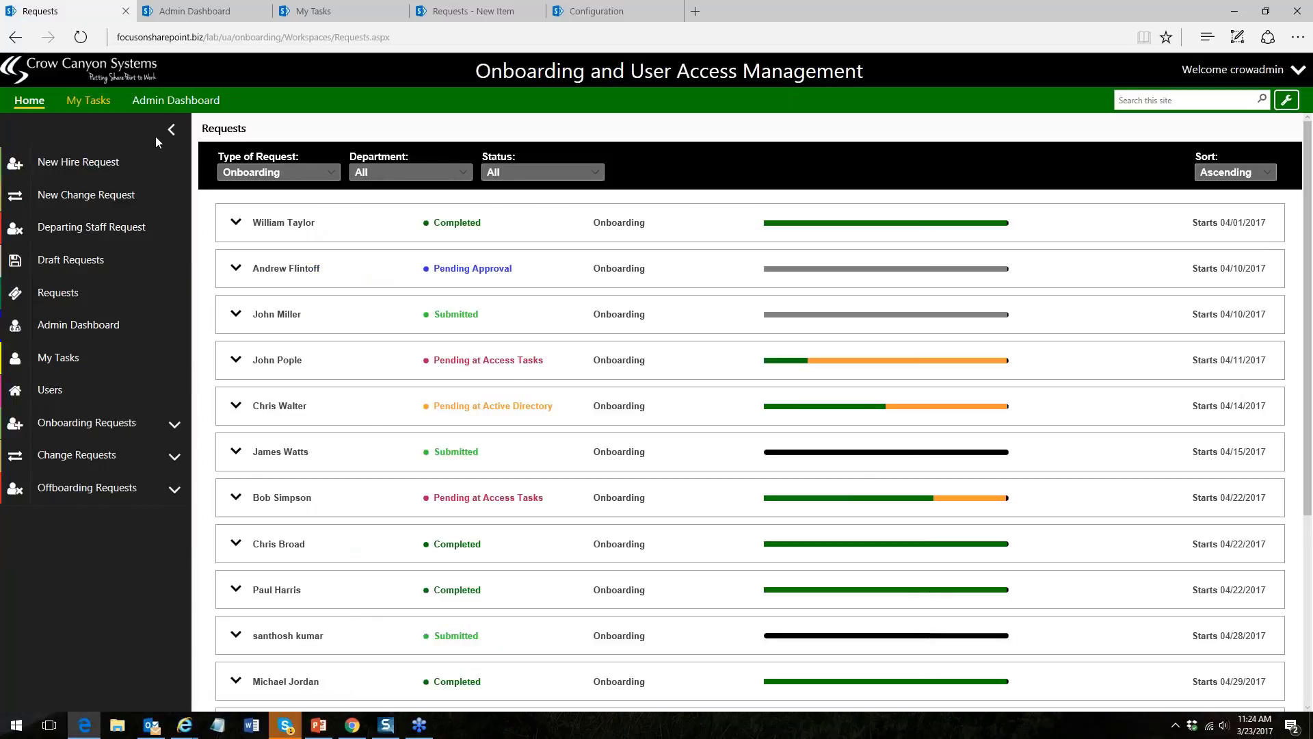
left_click(156, 134)
left_click(19, 130)
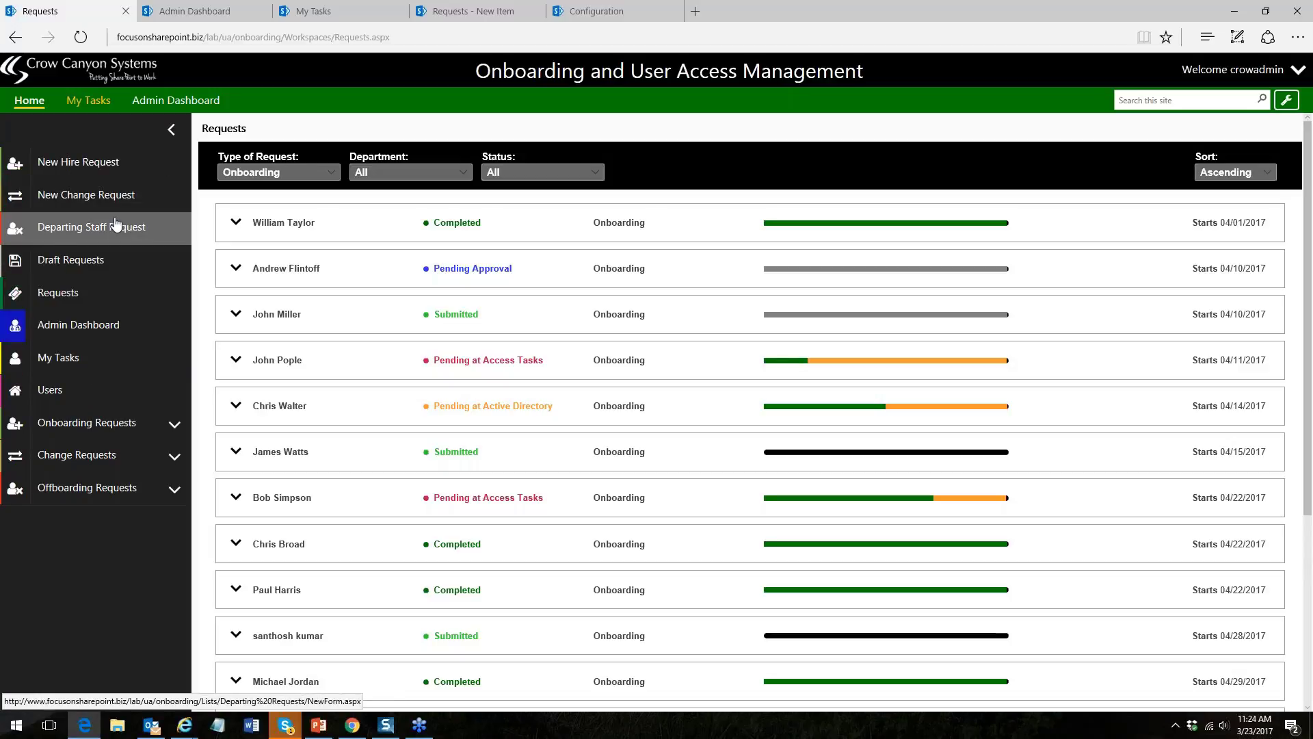
left_click(171, 129)
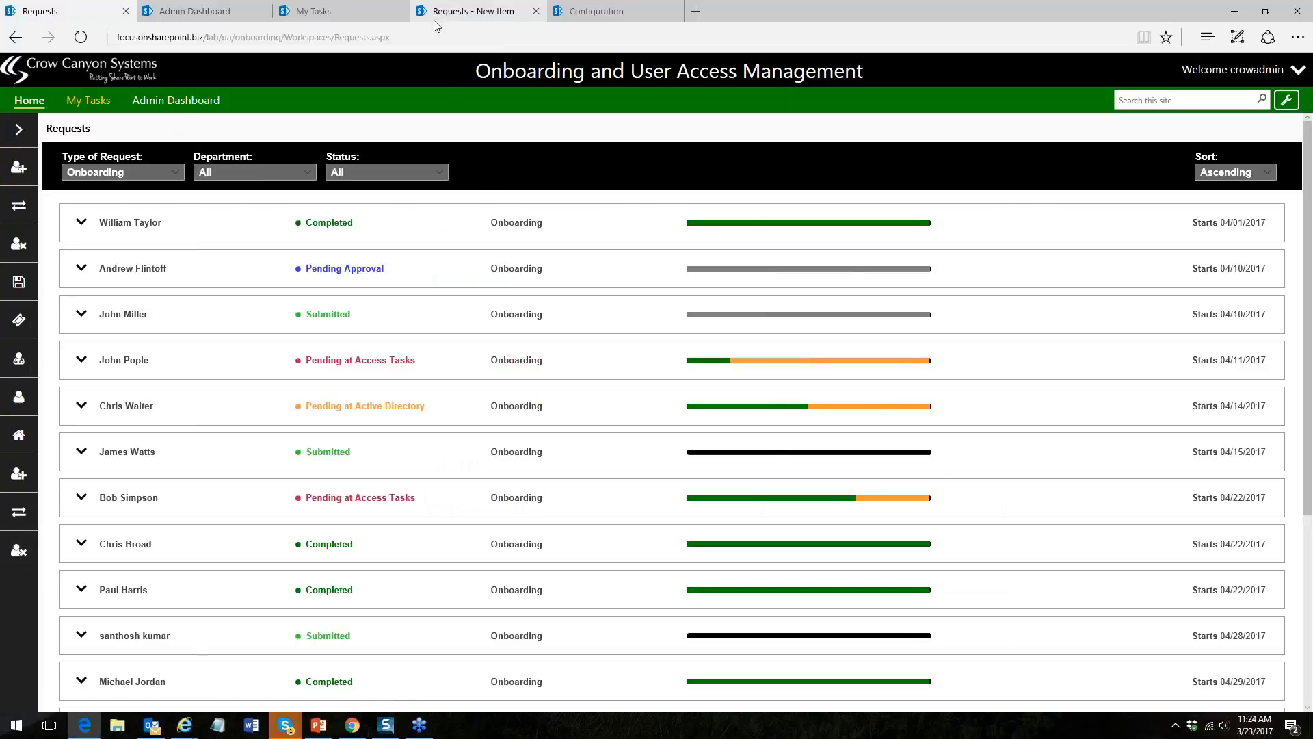
left_click(259, 15)
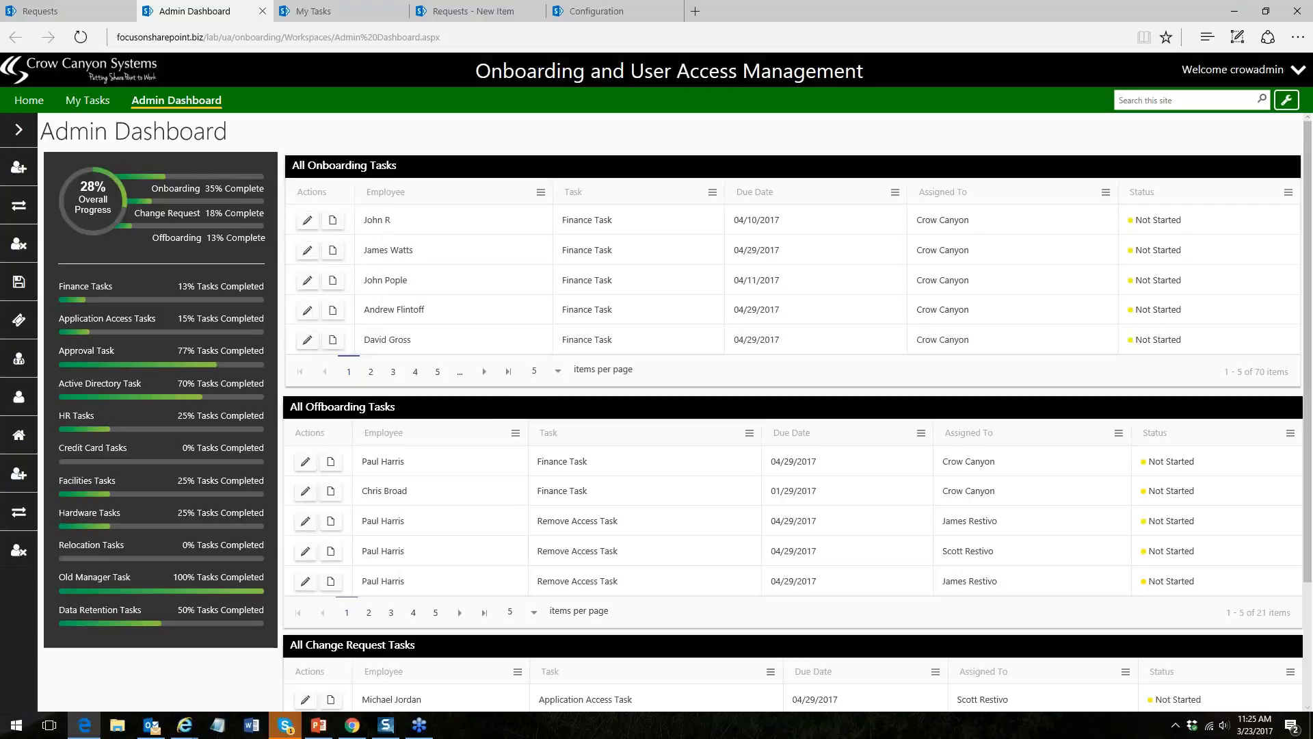
- Check the dashboard's Task column options, then view My Tasks and the new request form
left_click(713, 192)
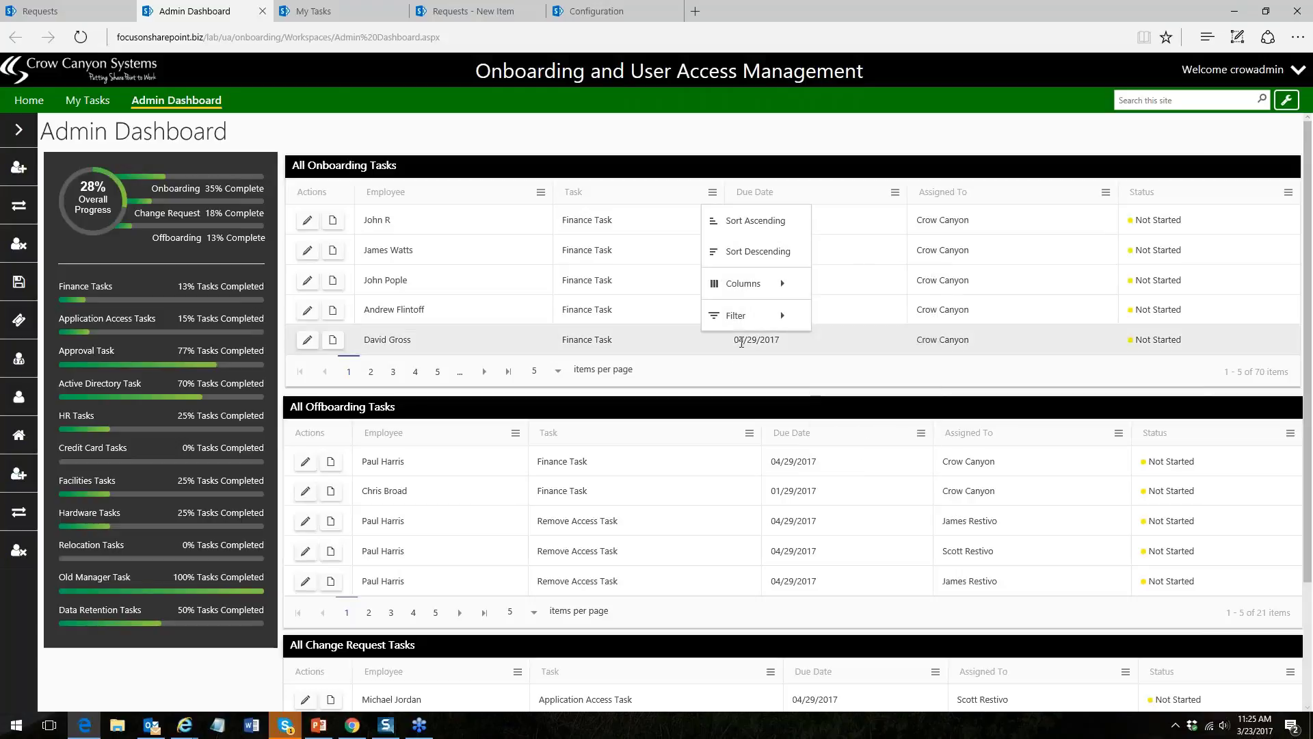
mouse_move(739, 331)
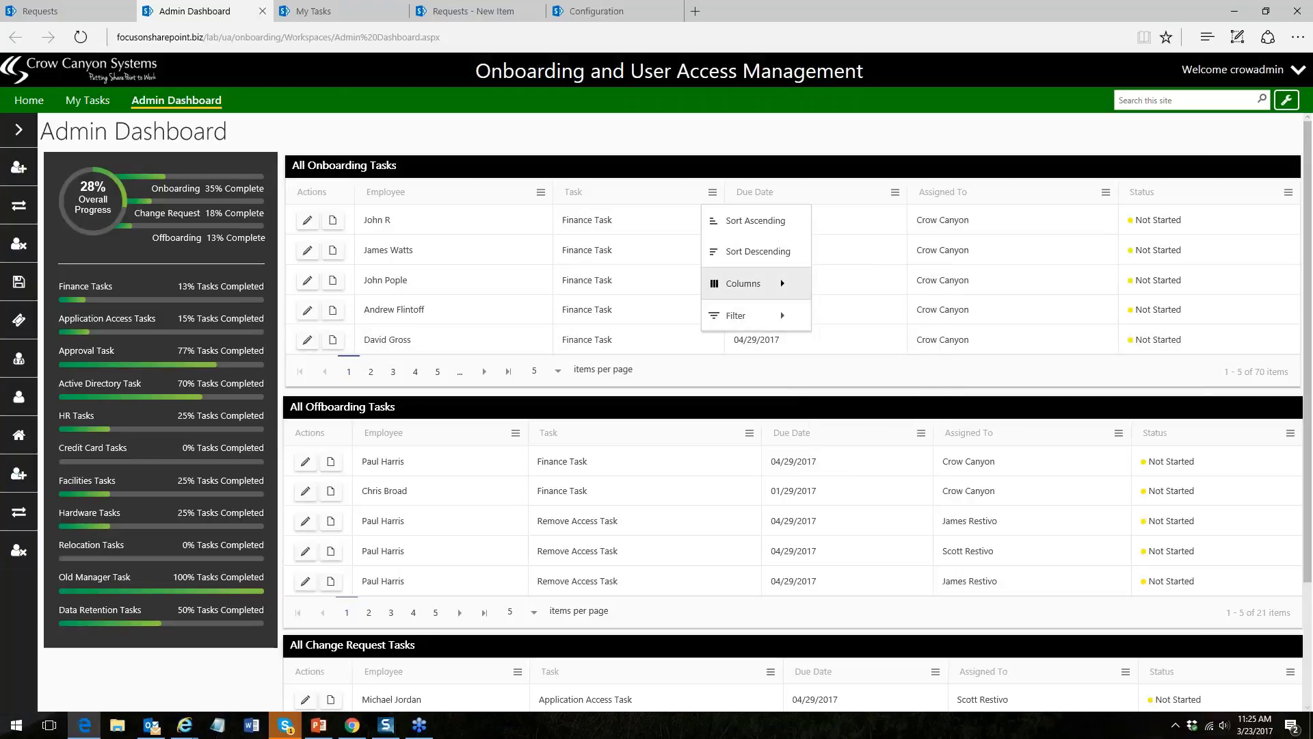
left_click(652, 126)
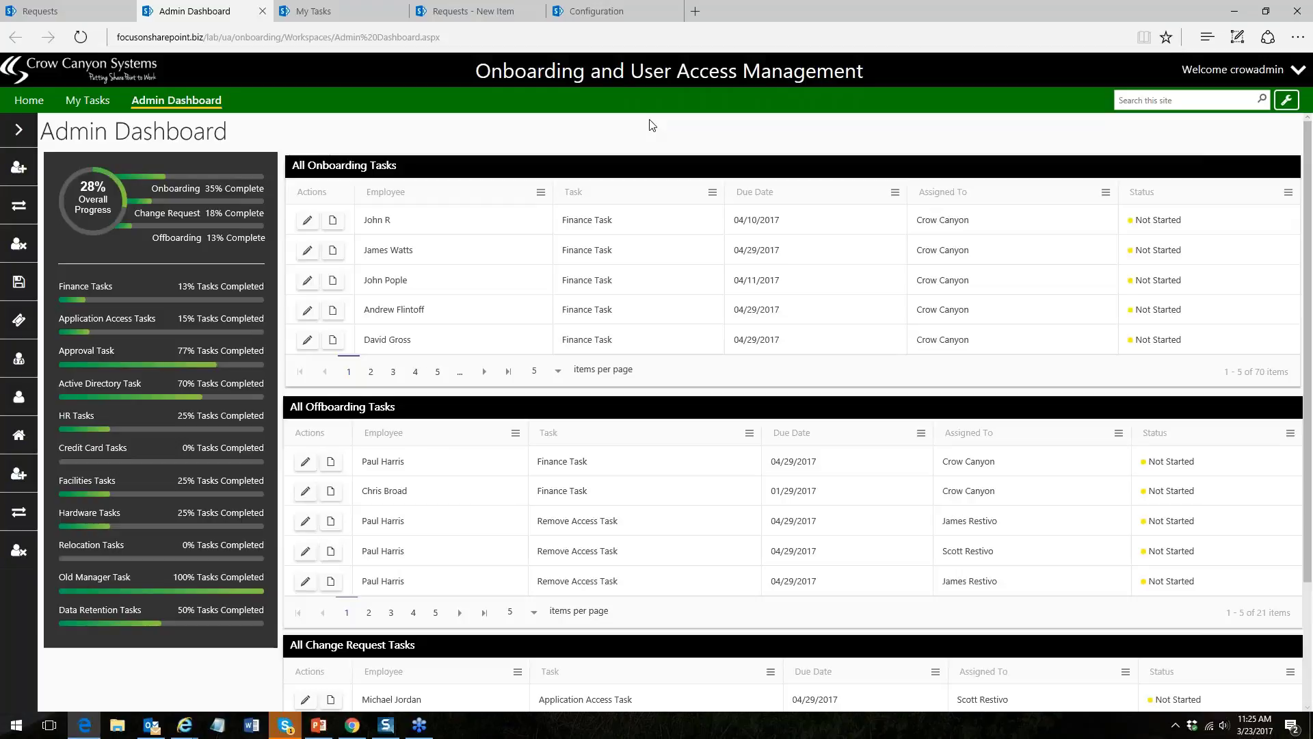
left_click(314, 14)
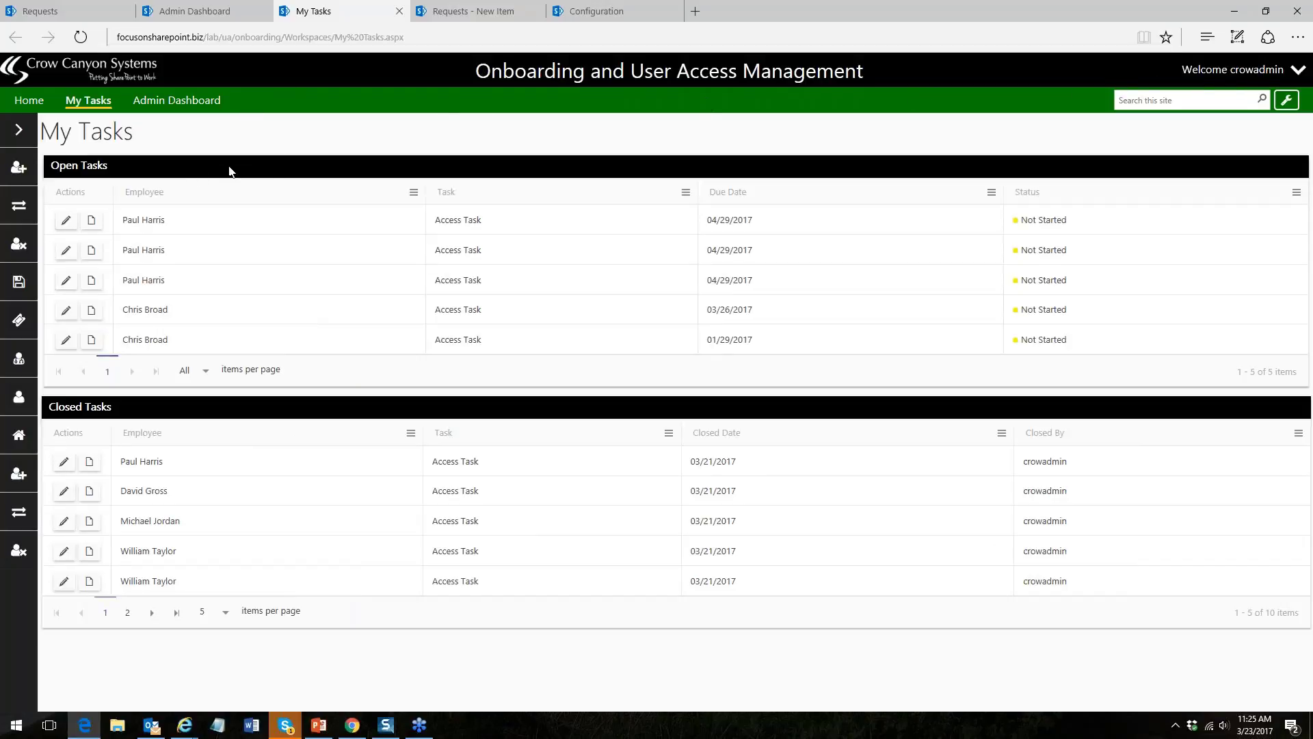
left_click(459, 13)
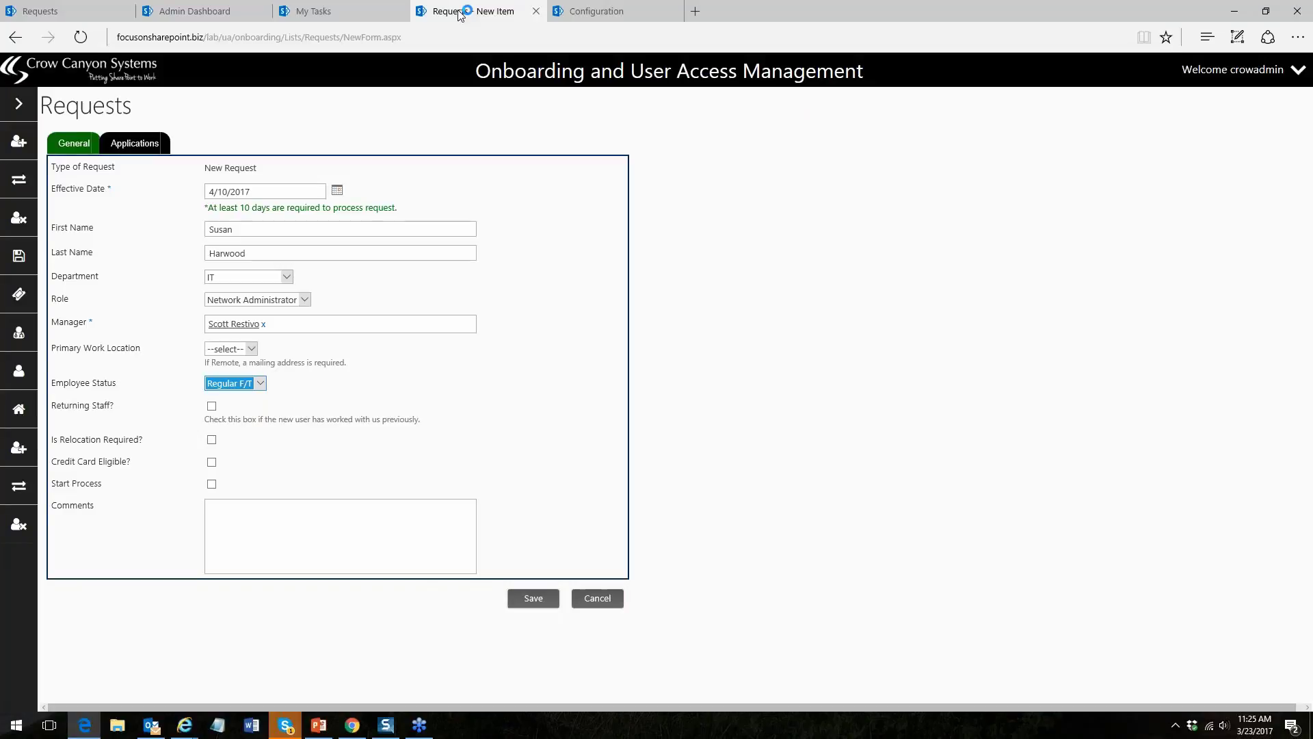
left_click(597, 11)
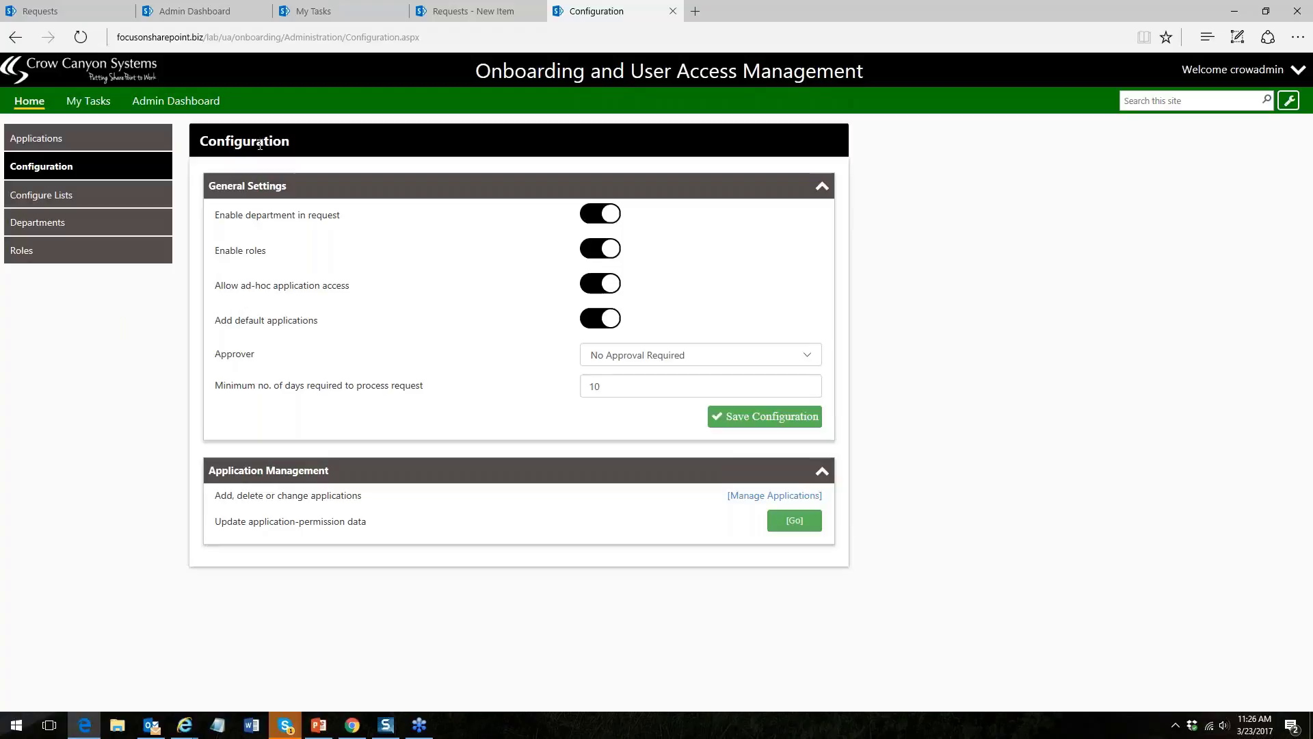
left_click(30, 104)
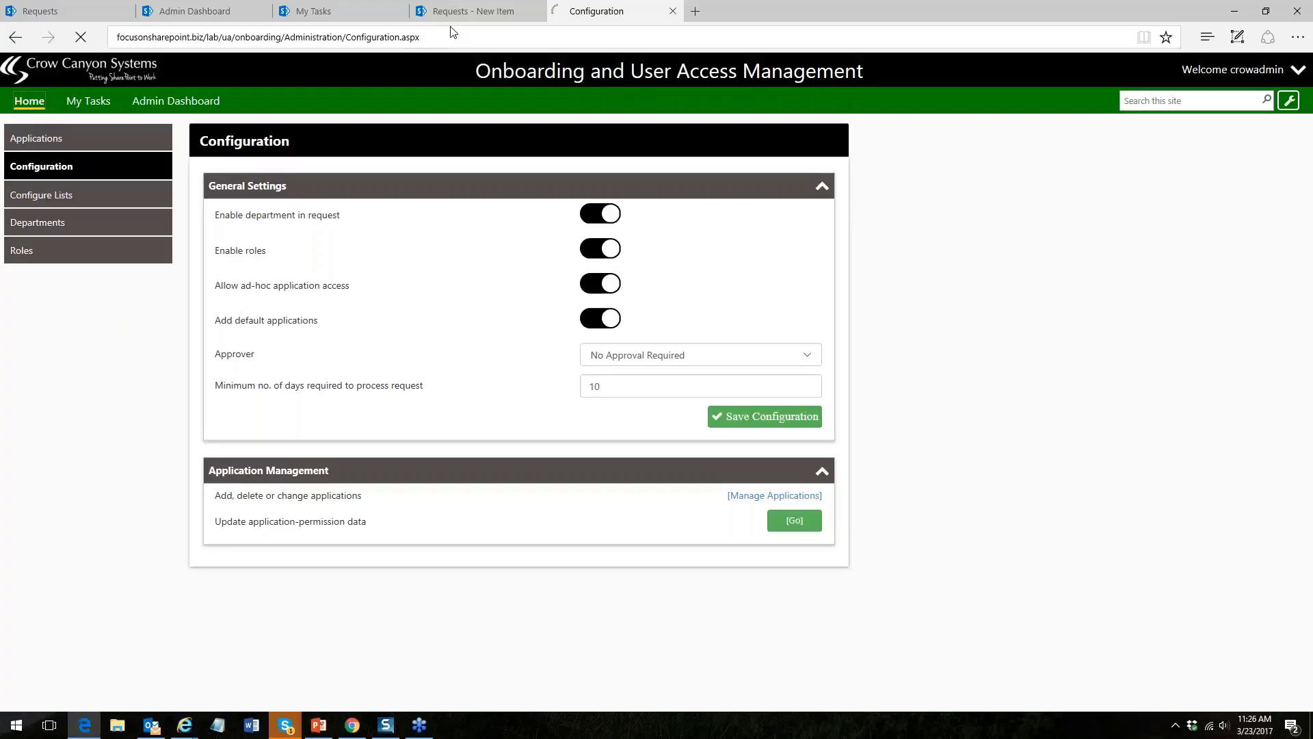
left_click(472, 11)
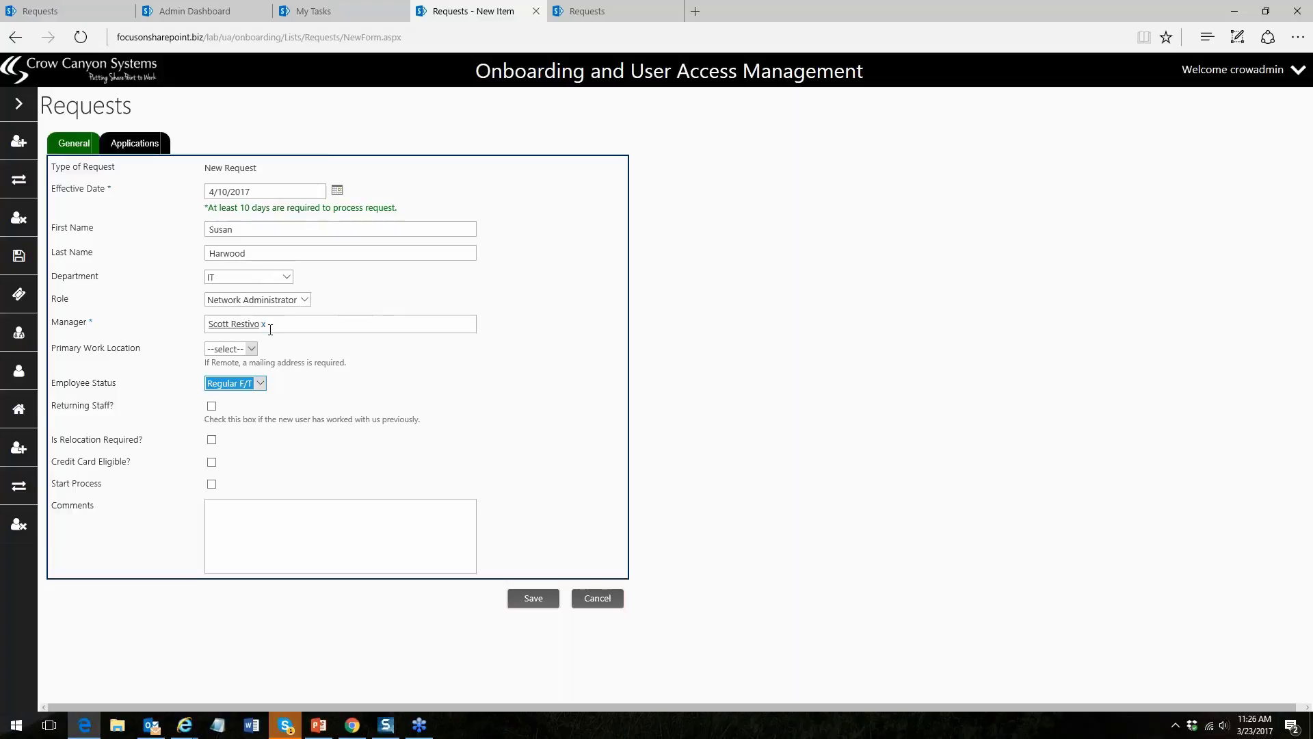
- Set the request's Primary Work Location to Office
left_click(252, 348)
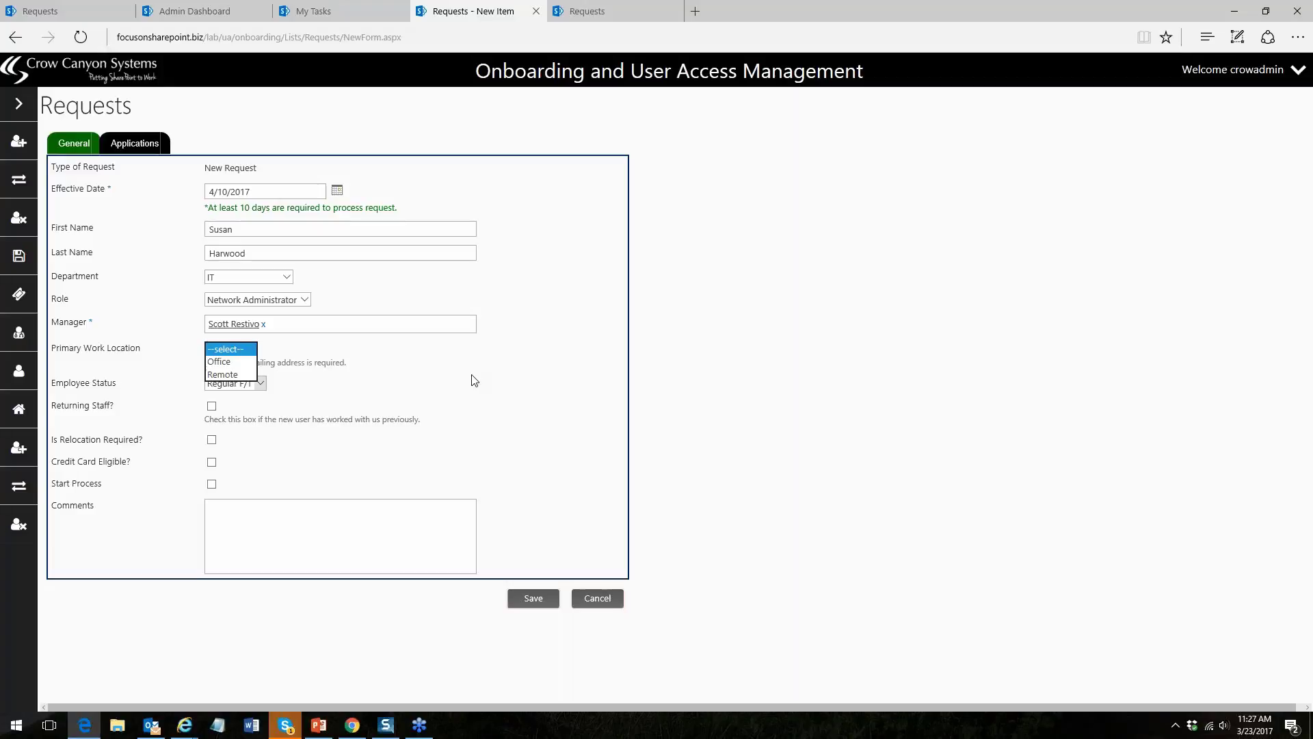
mouse_move(20, 453)
left_click(246, 374)
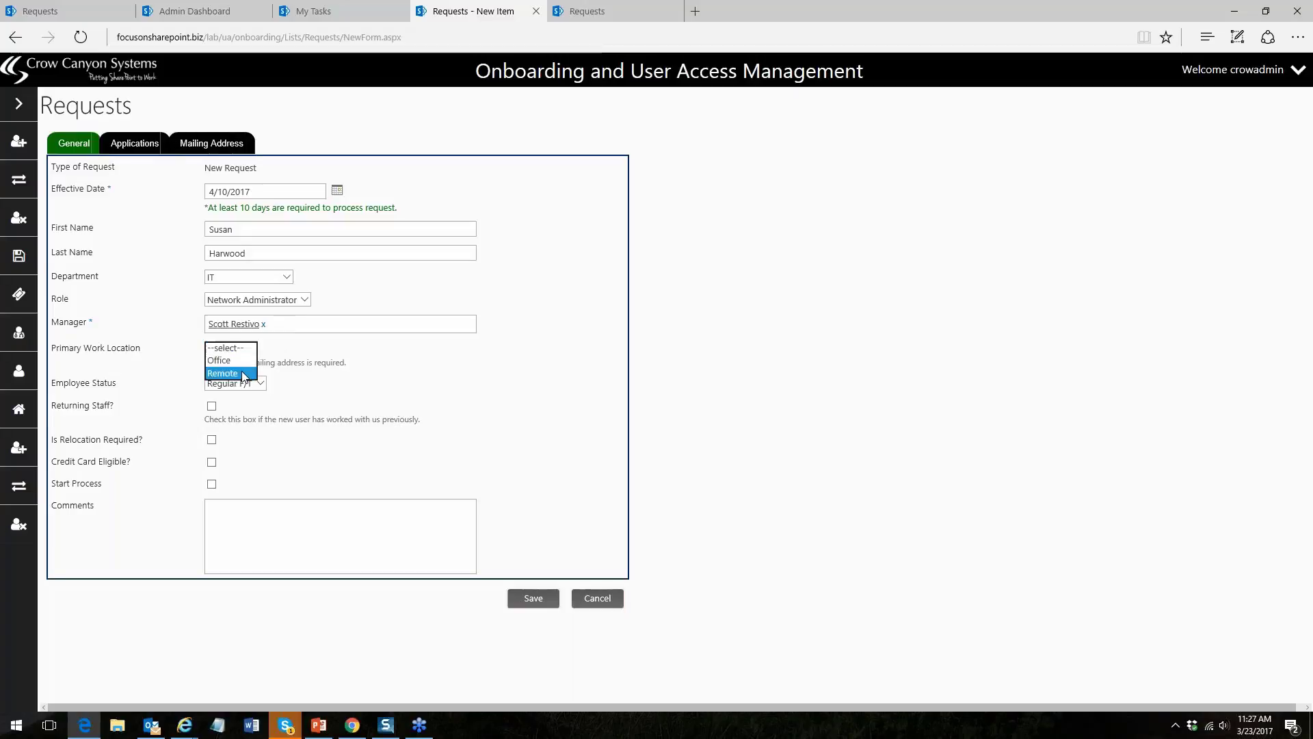
left_click(228, 154)
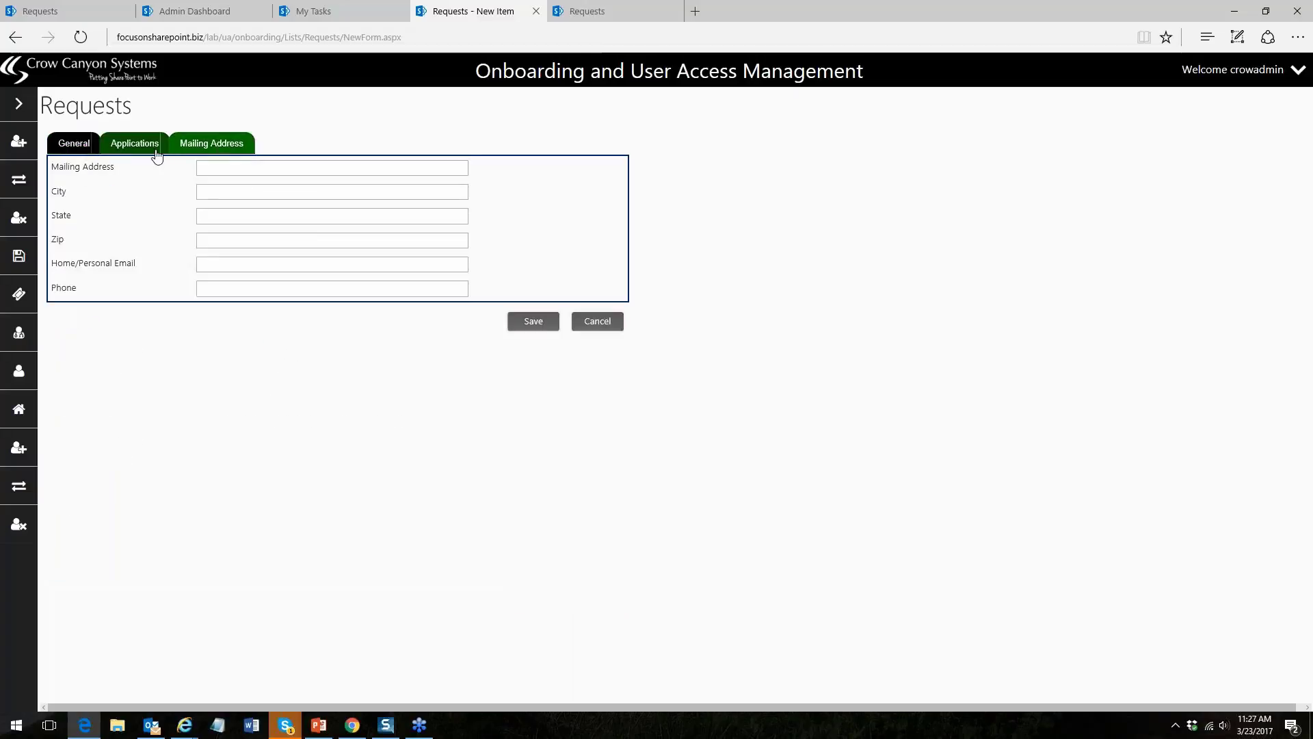
left_click(79, 148)
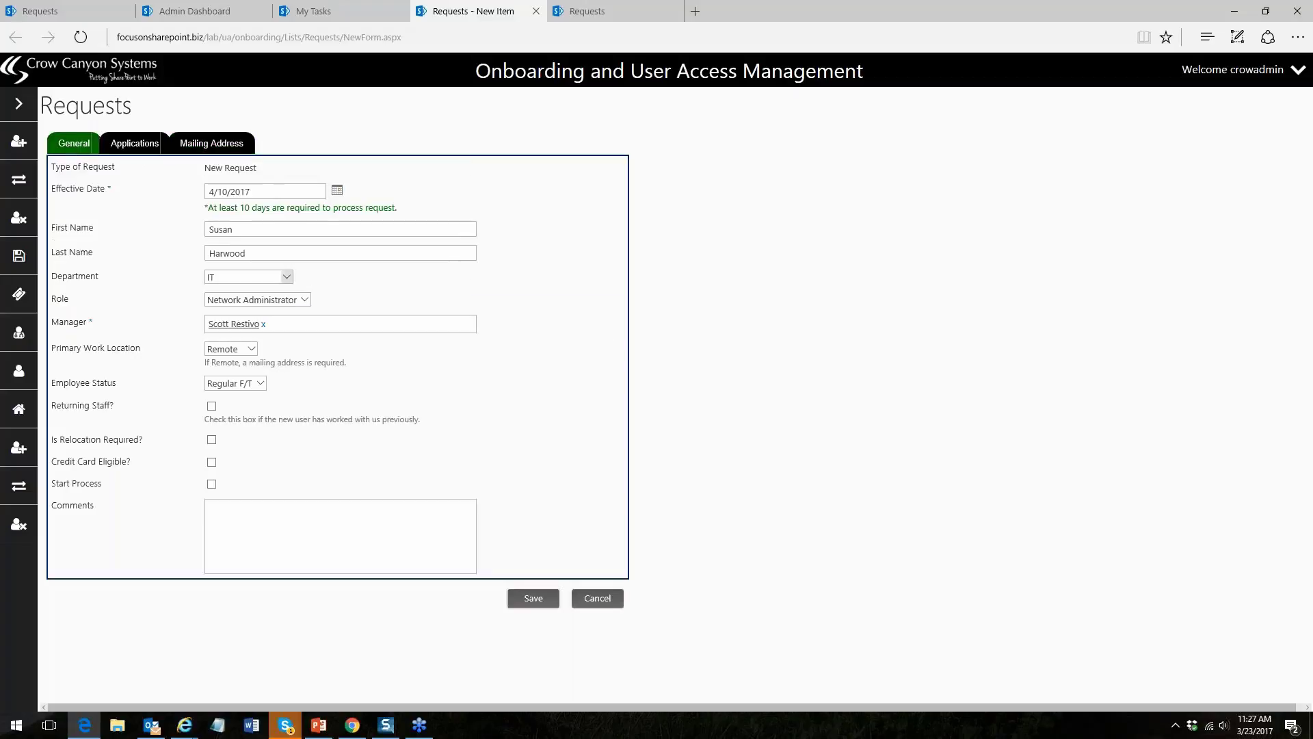
left_click(252, 352)
left_click(244, 337)
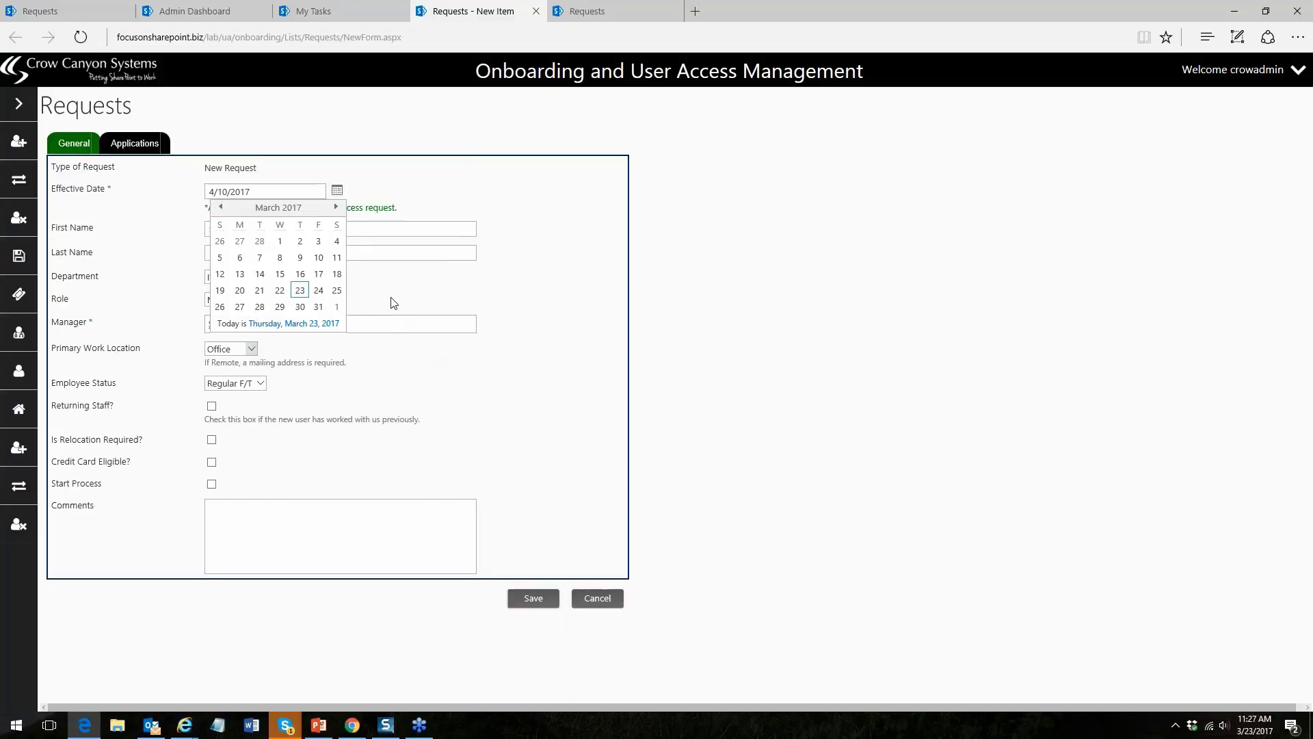
- Re-enter the Effective Date as 4/10/2017 from the calendar and view the applications list
left_click(274, 323)
triple_click(287, 192)
key("BackSpace")
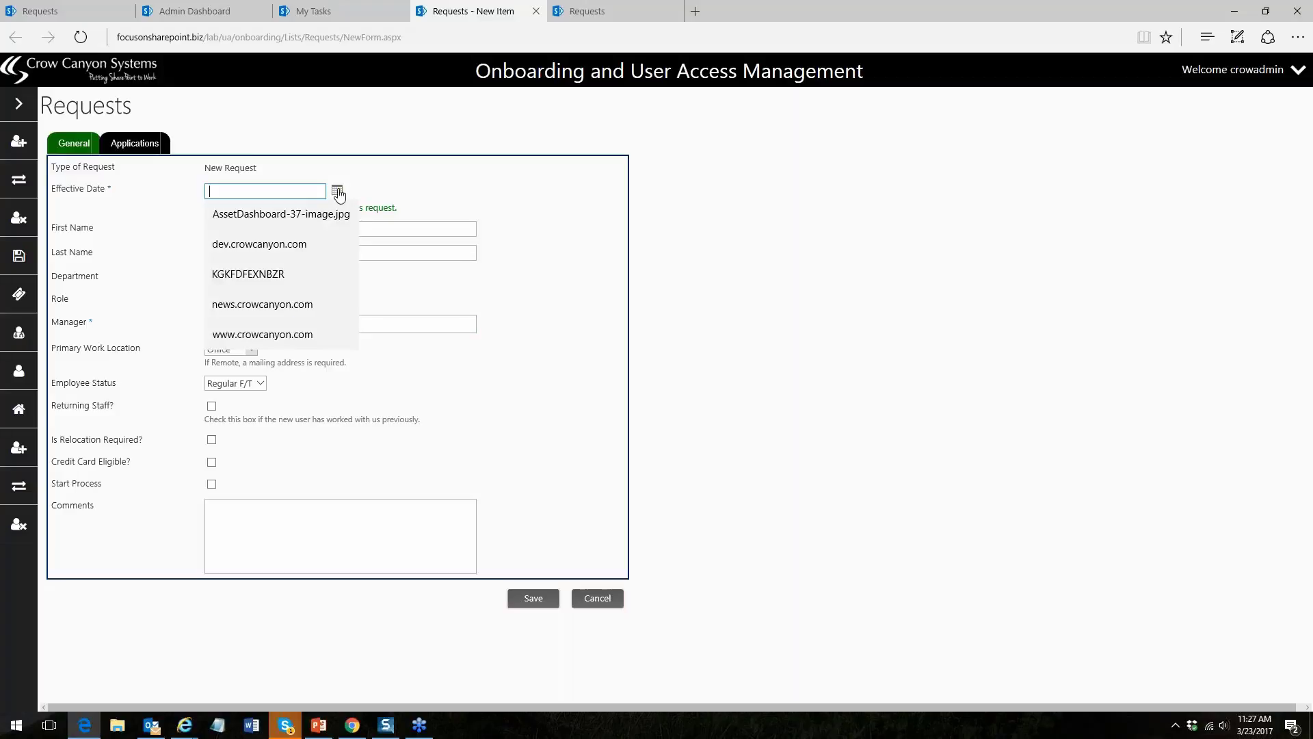
left_click(337, 189)
left_click(239, 273)
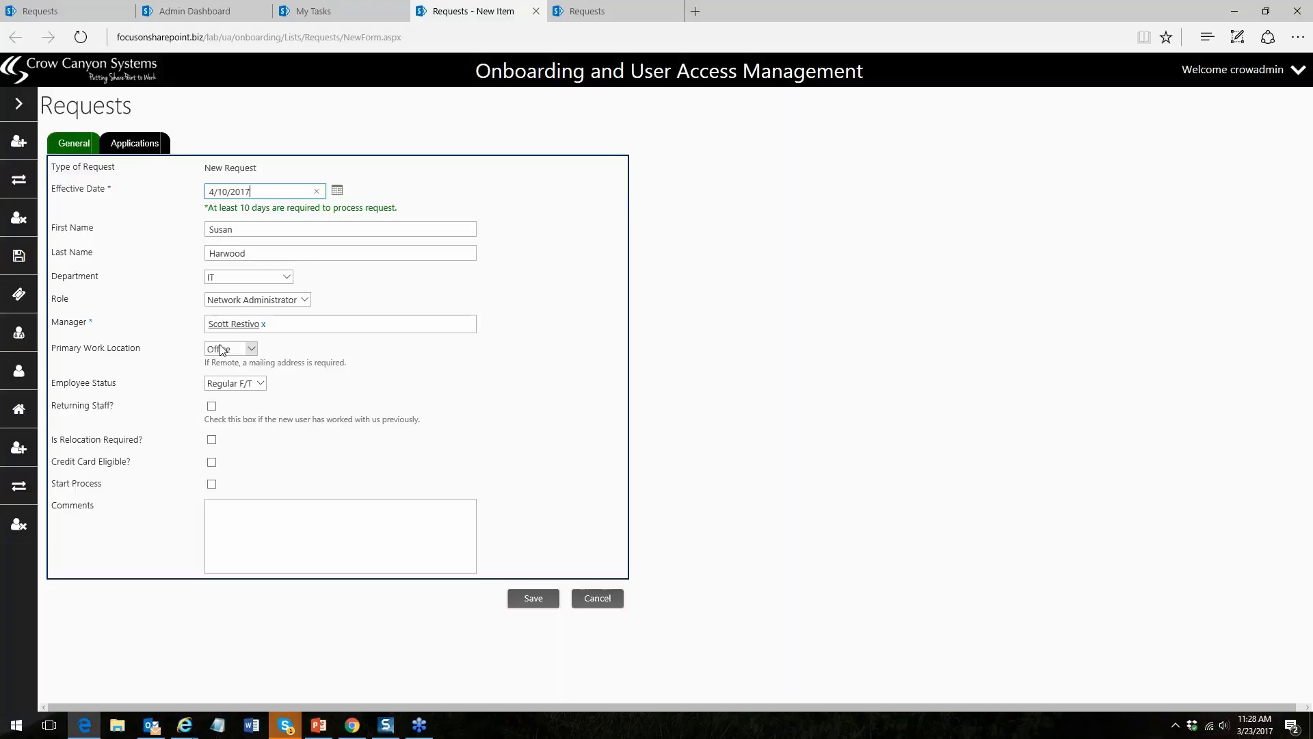
left_click(126, 140)
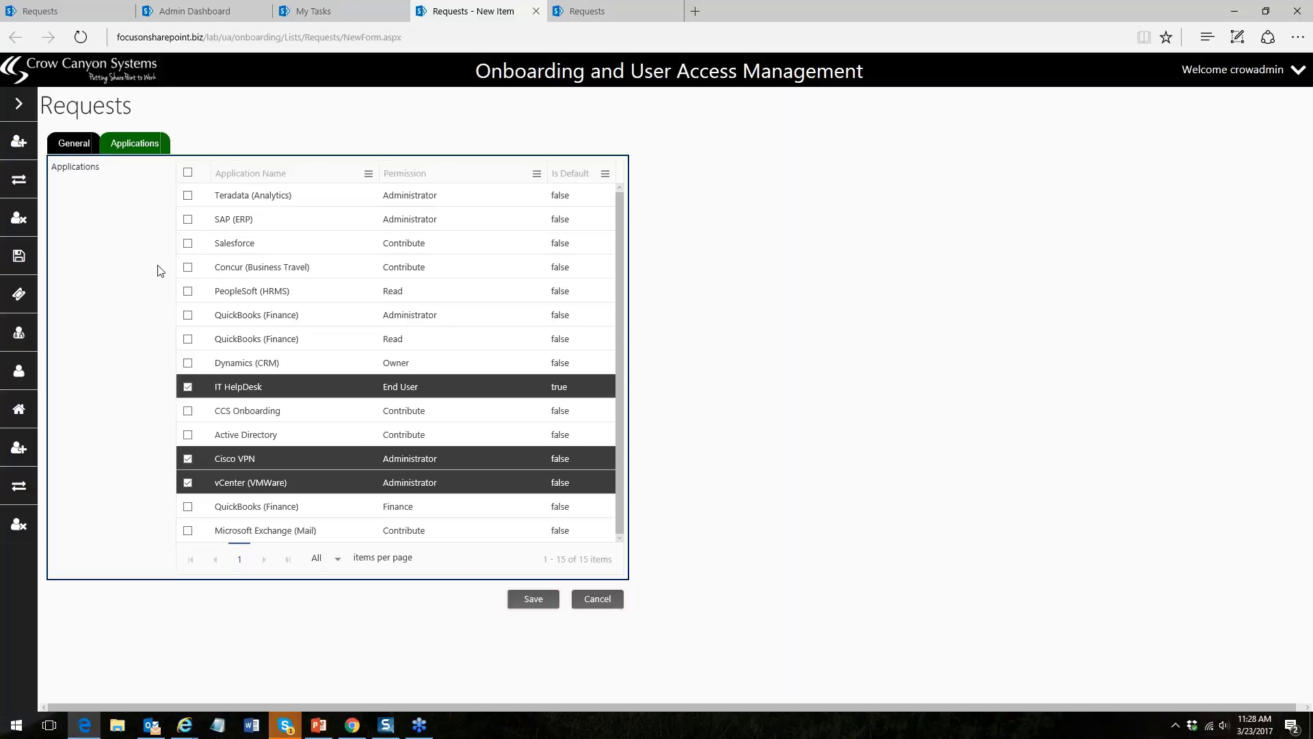
- Add PeopleSoft (HRMS) and Salesforce to the request, keeping IT HelpDesk and vCenter (VMWare)
left_click(229, 396)
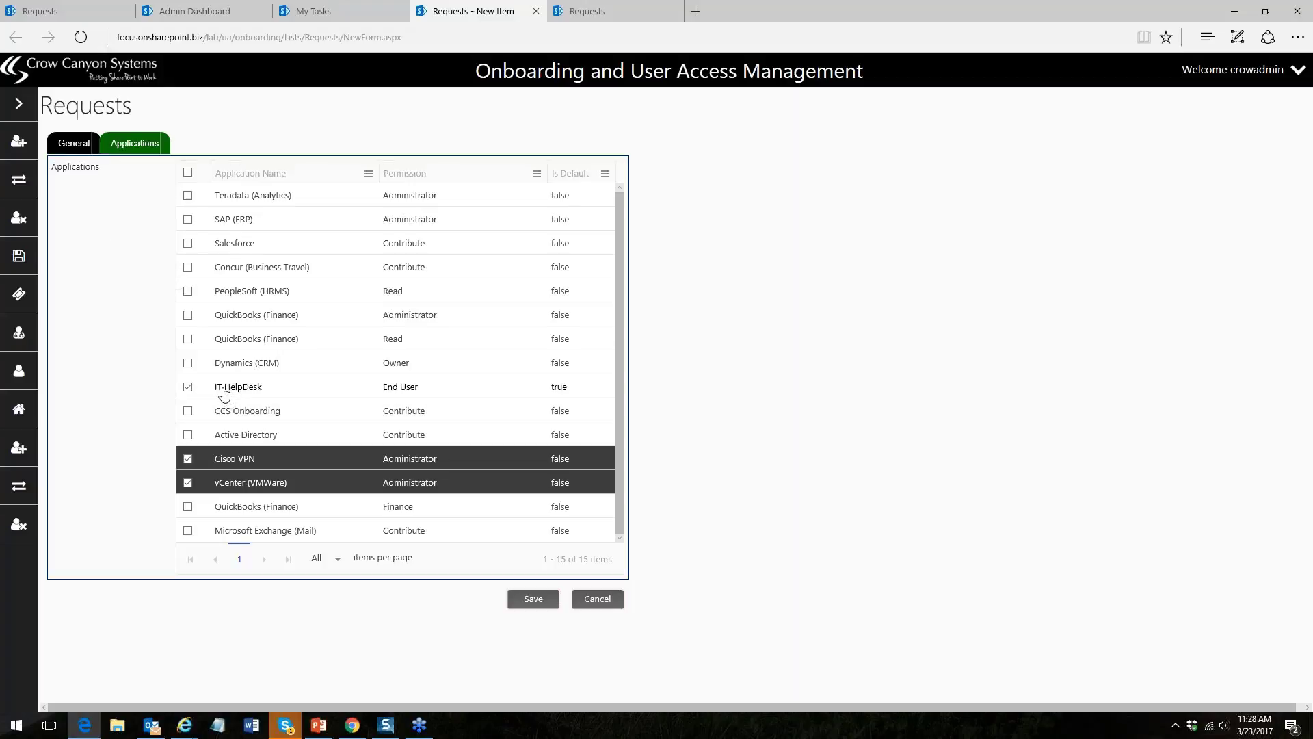
left_click(225, 394)
left_click(336, 491)
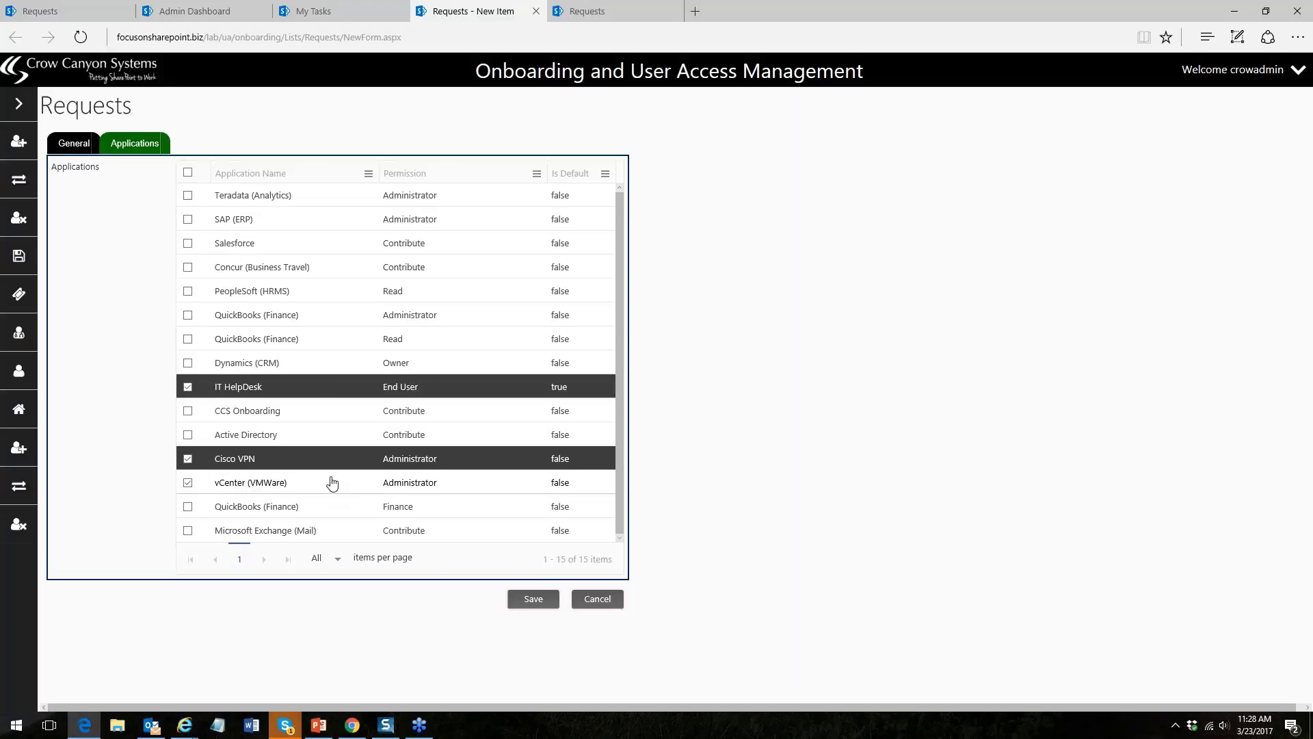
left_click(331, 482)
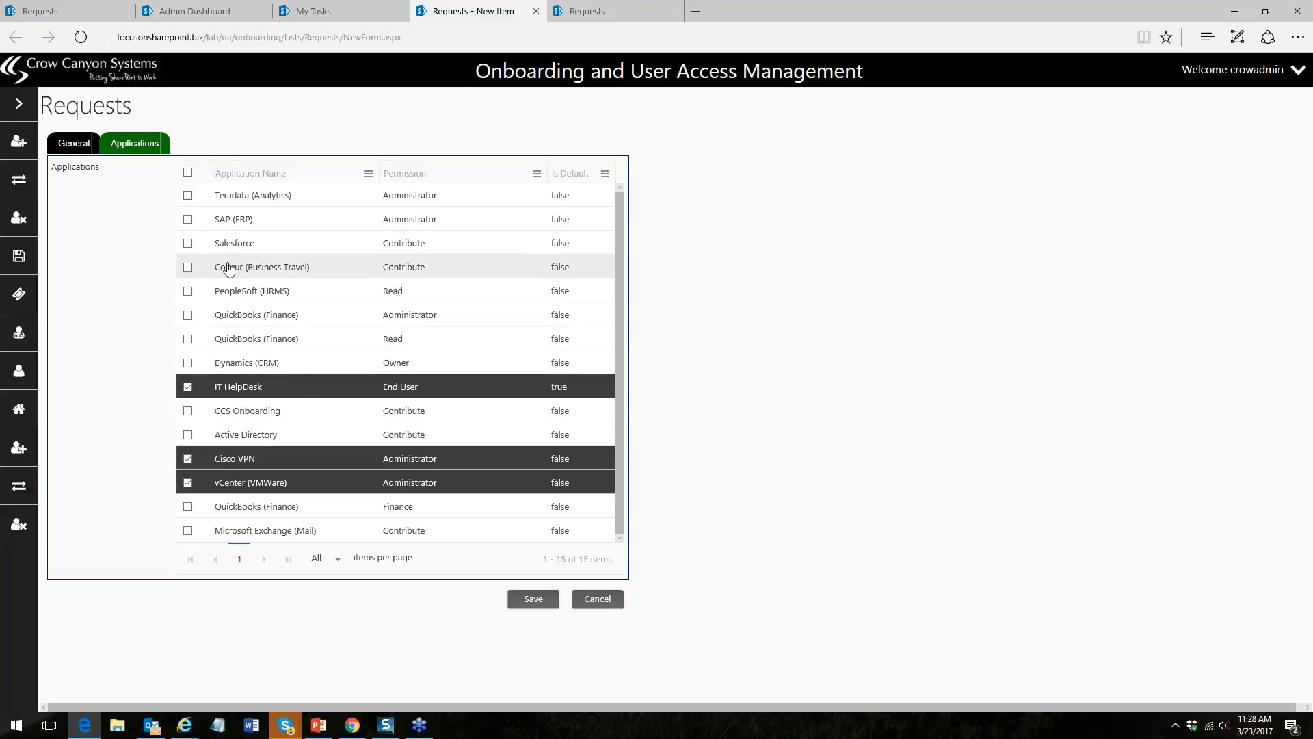
left_click(189, 293)
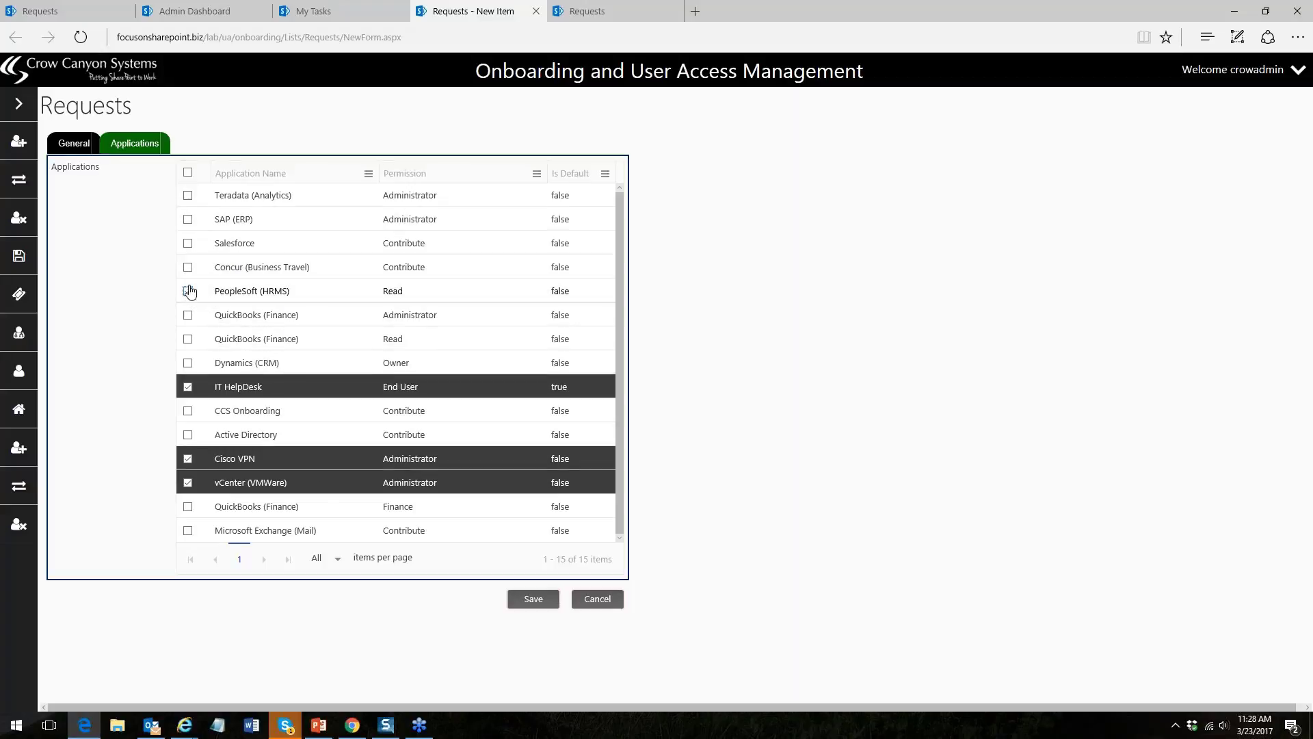
left_click(187, 243)
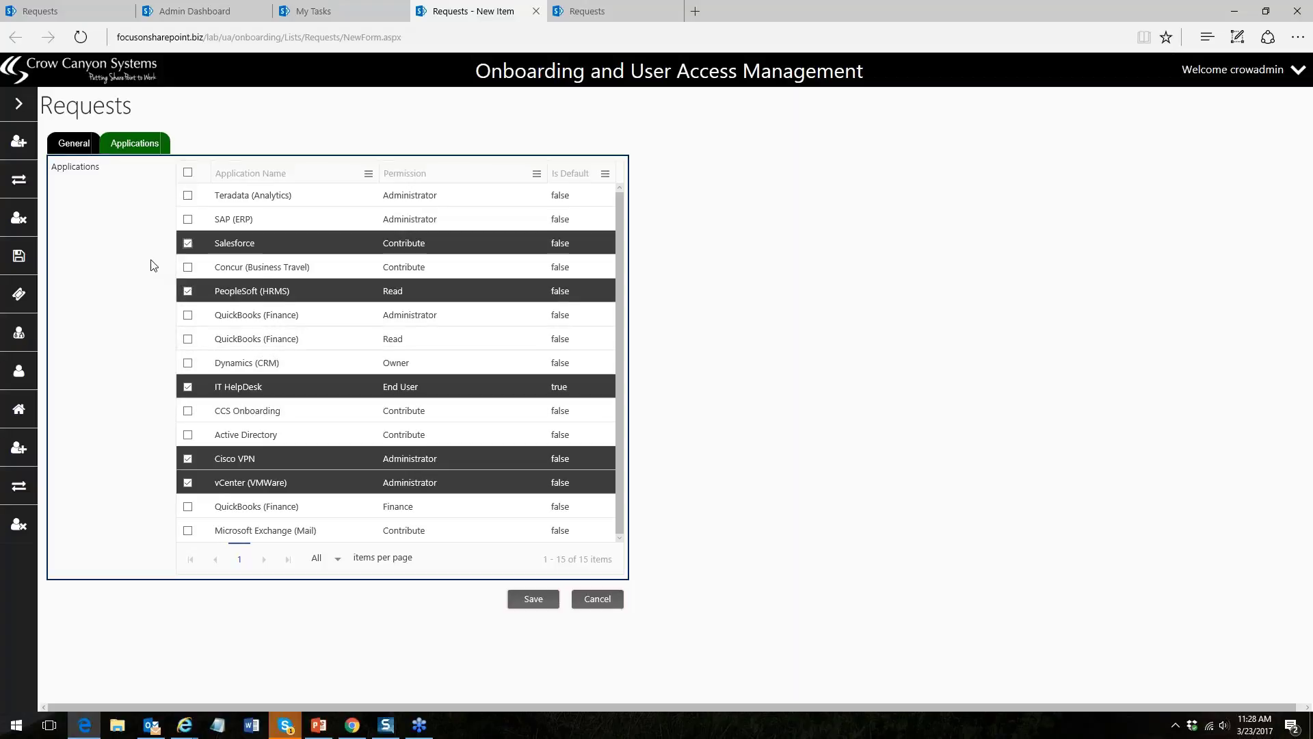
left_click(66, 147)
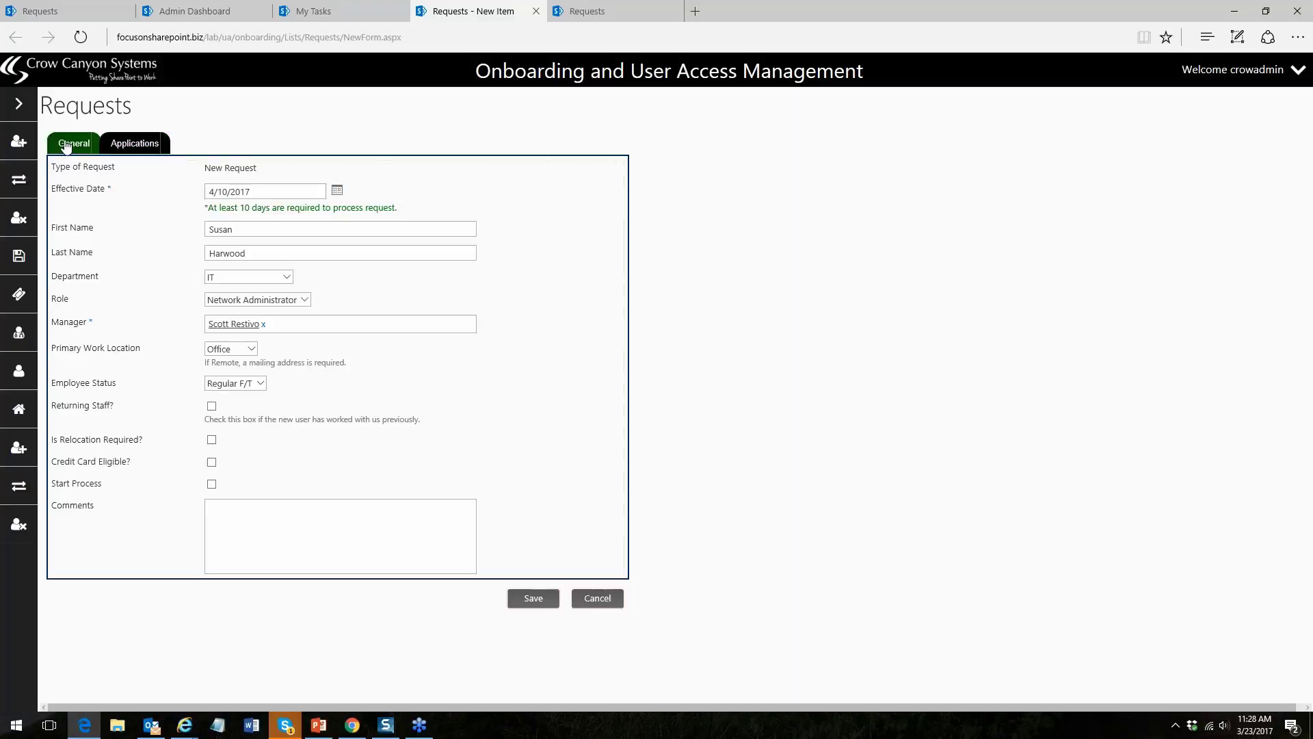
- Tick Start Process and save the new hire request
left_click(337, 190)
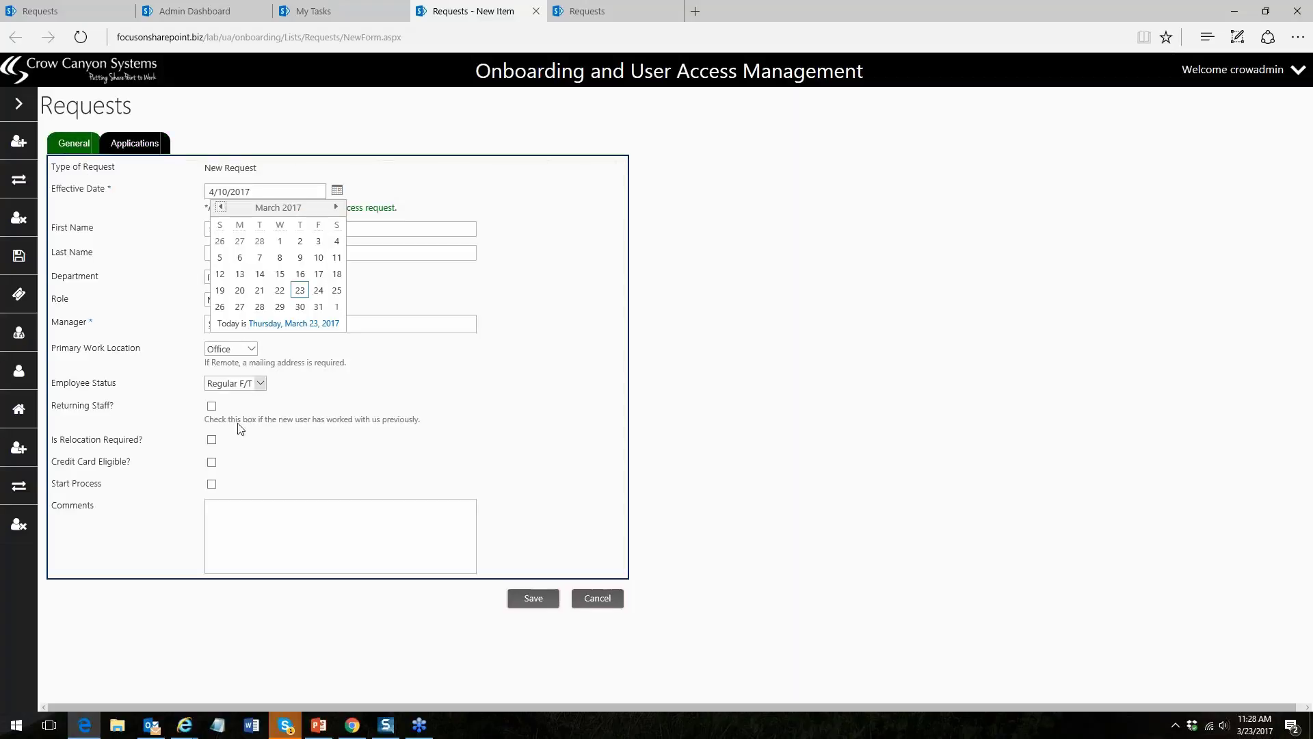
left_click(212, 484)
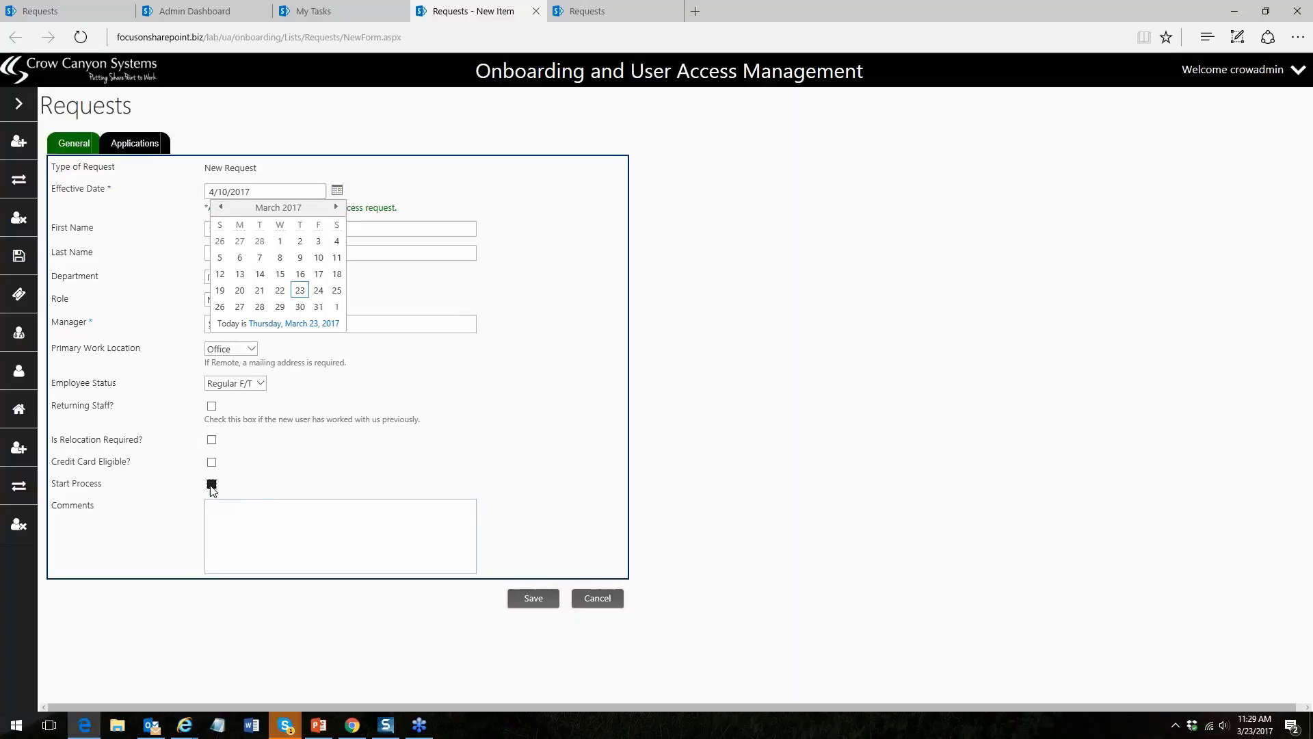
left_click(536, 599)
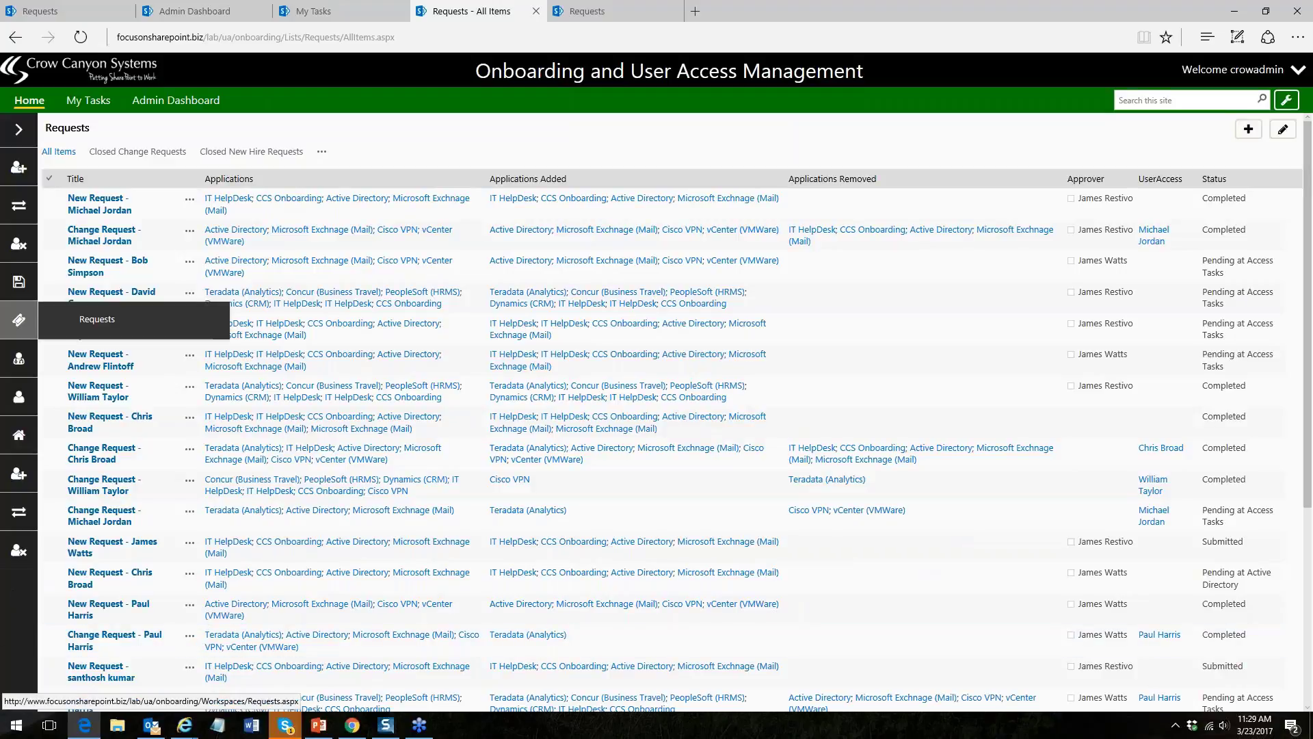
- Go to the Home requests dashboard, scroll through it, and reload the page
left_click(30, 102)
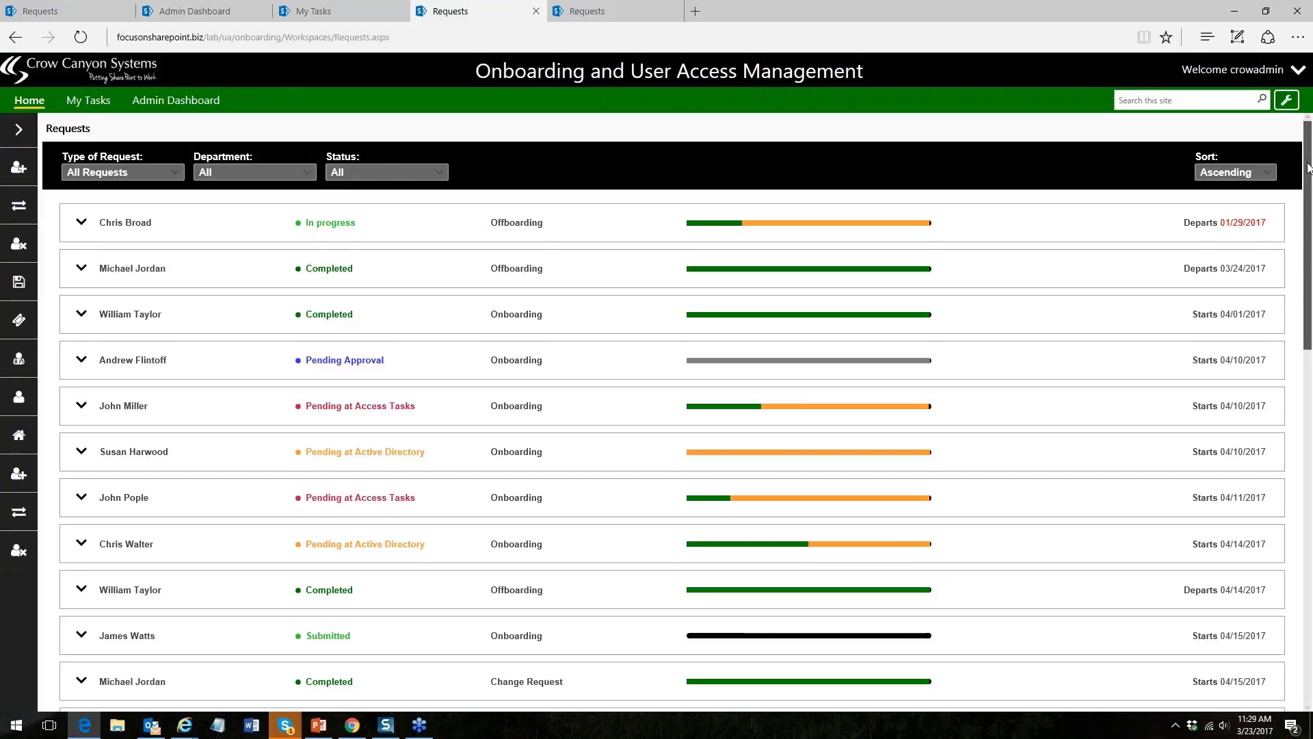
left_click_drag(1309, 168, 1309, 524)
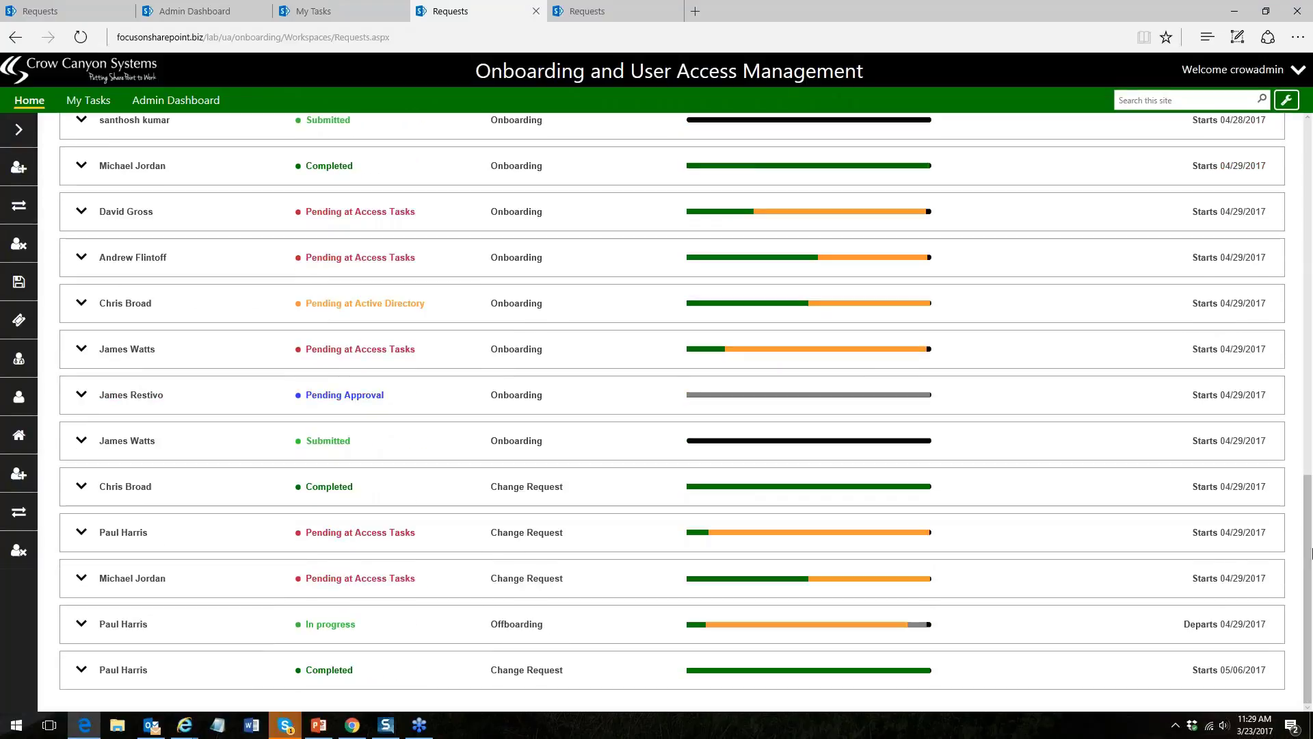
key("Home")
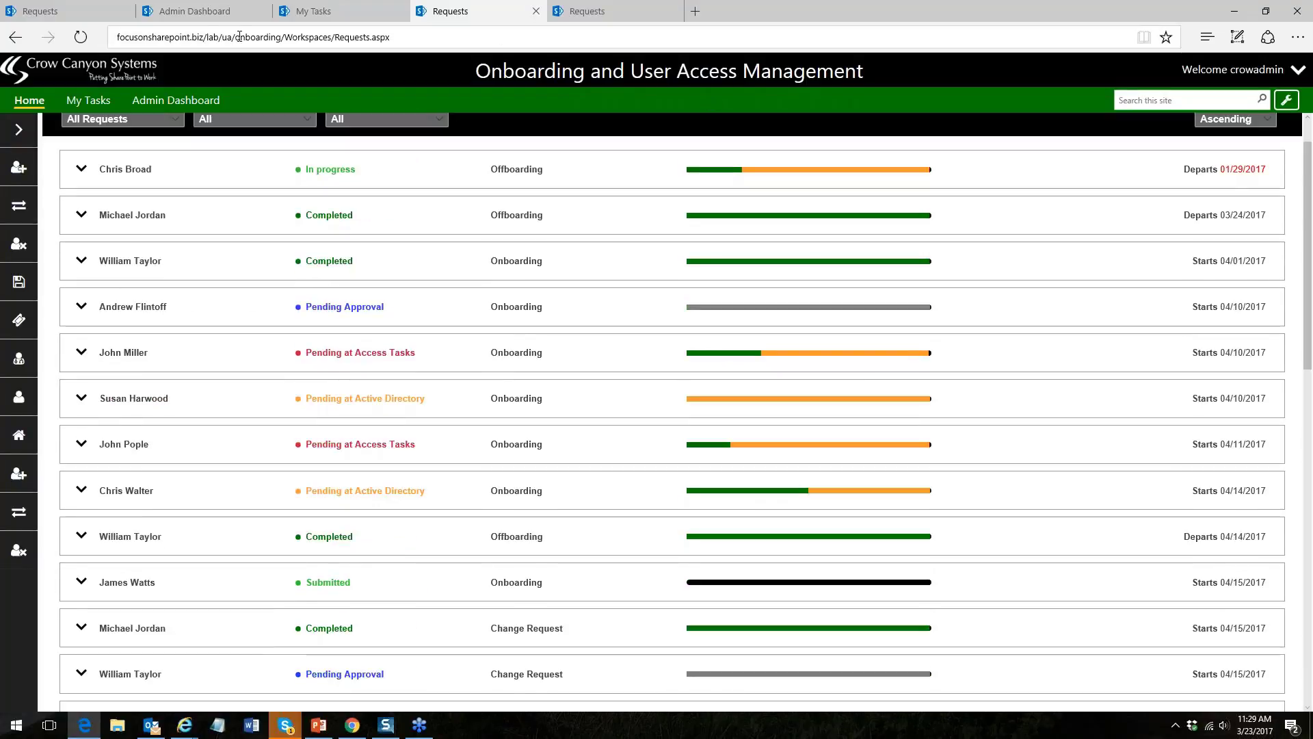
key("Return")
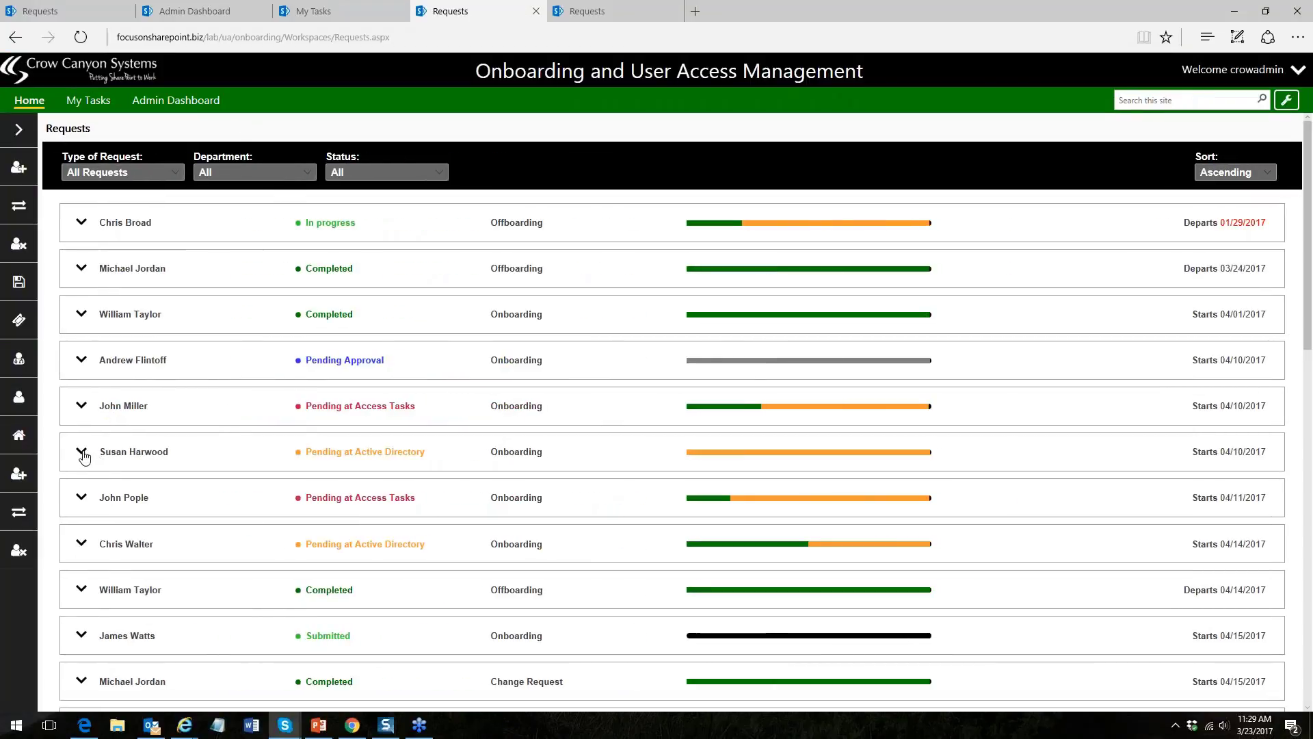
- Expand the new hire's request and open its Active Directory Task, status Not Started
left_click(82, 454)
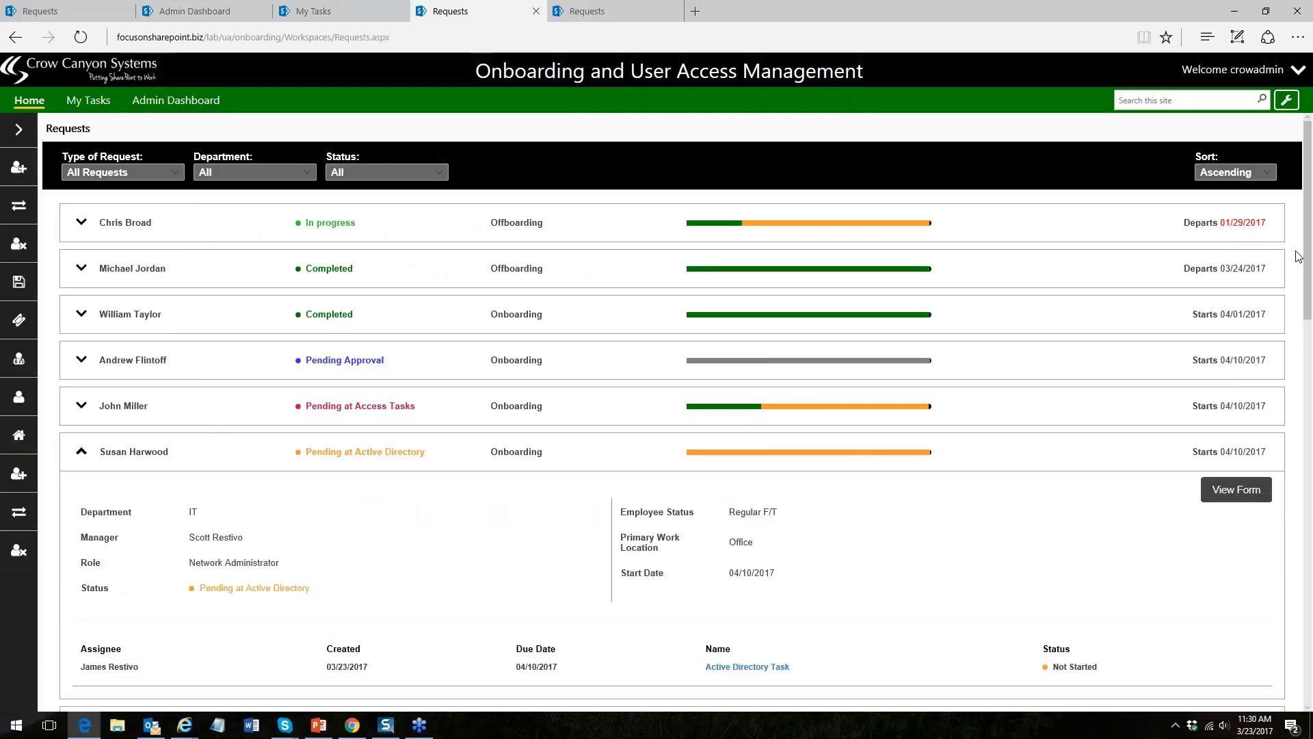
scroll(1310, 257, "down", 2)
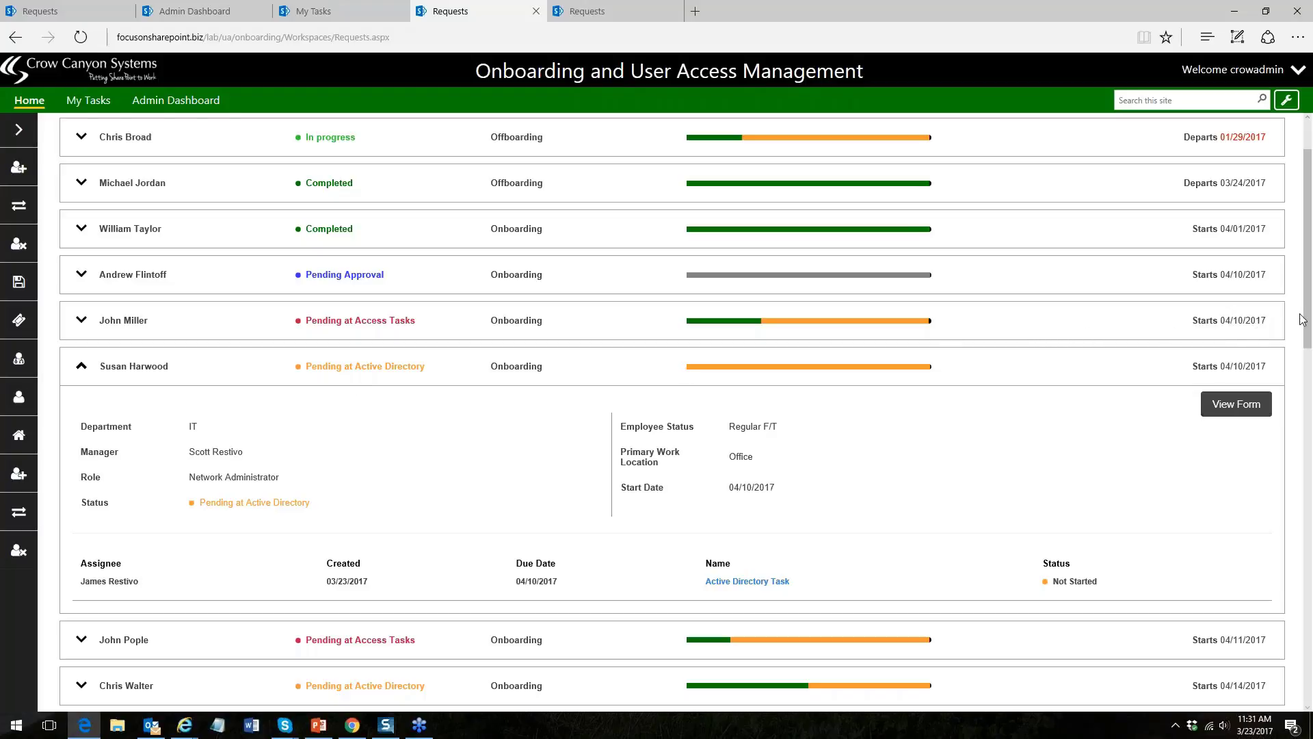
left_click_drag(1308, 320, 1308, 349)
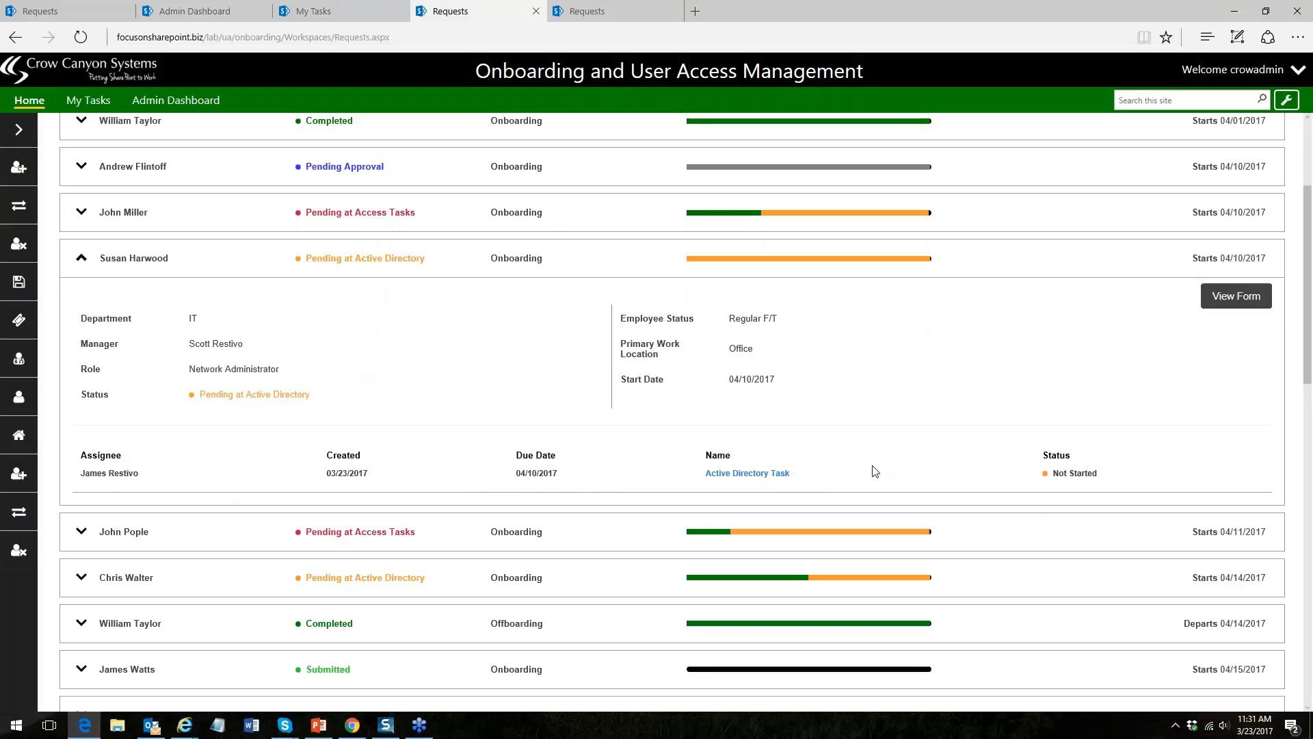
left_click(747, 472)
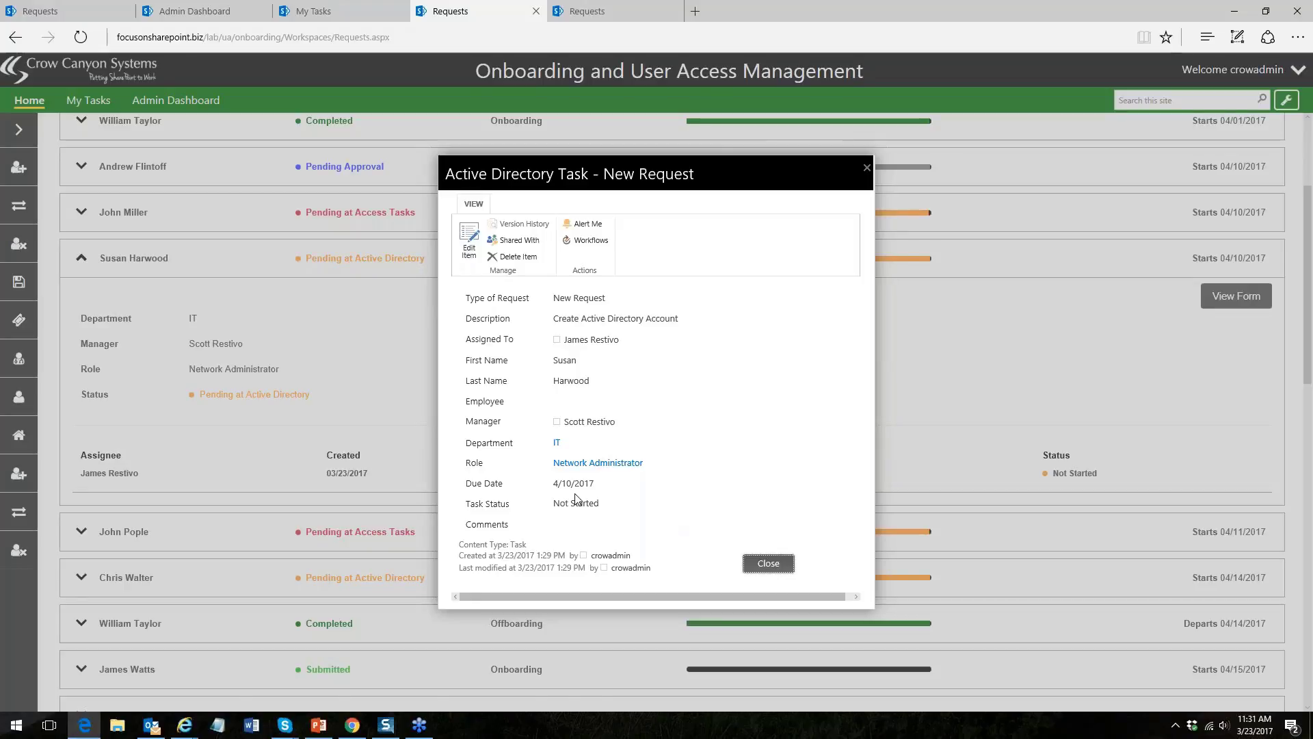
- Put the Active Directory Task into edit mode and clear its Employee field
left_click(469, 251)
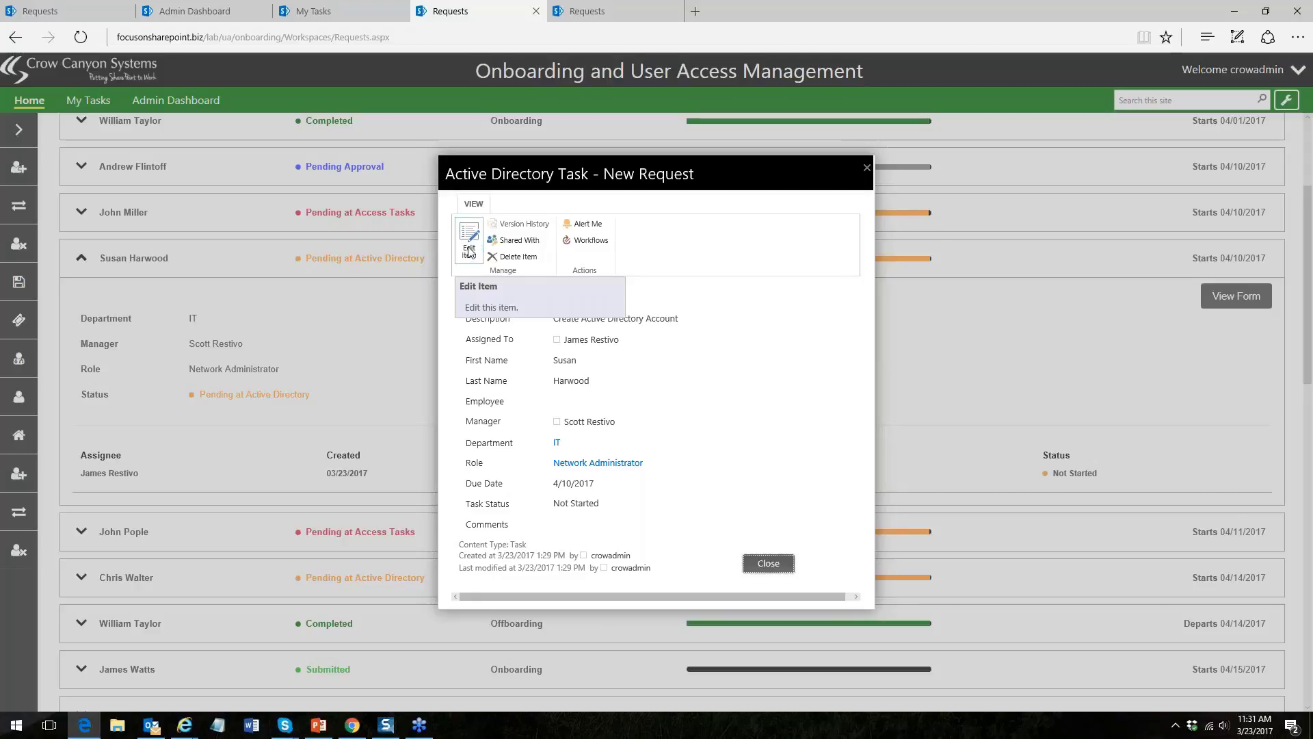
left_click(470, 252)
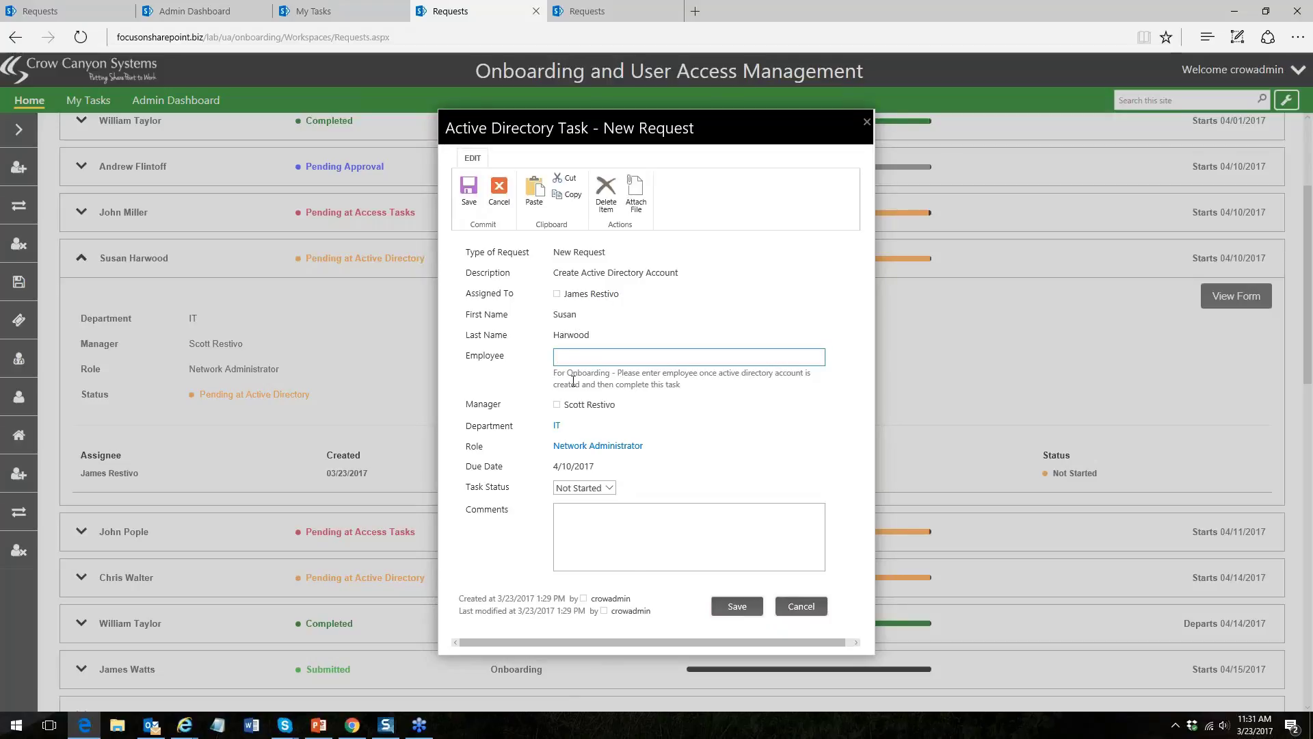
type("susan.h")
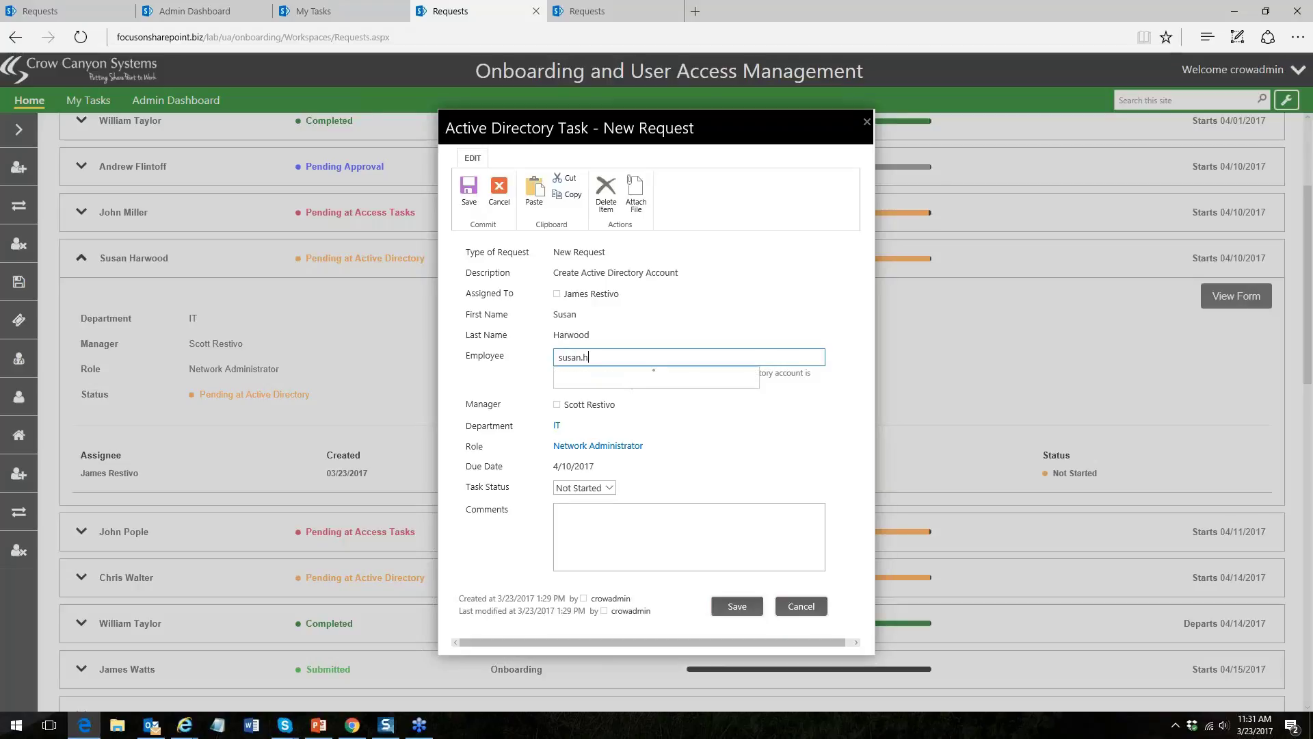
key("BackSpace")
key("BackSpace")
key("BackSpace")
key("BackSpace")
key("BackSpace")
key("BackSpace")
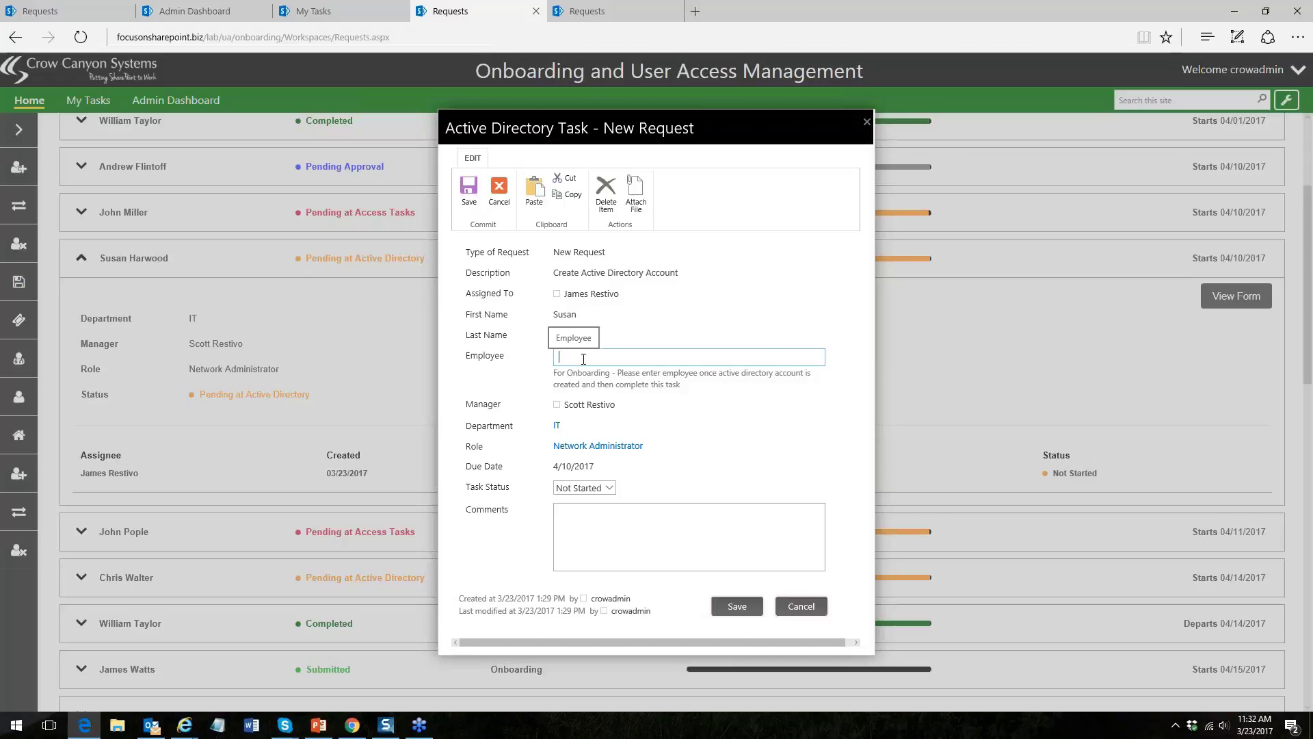
type("sc")
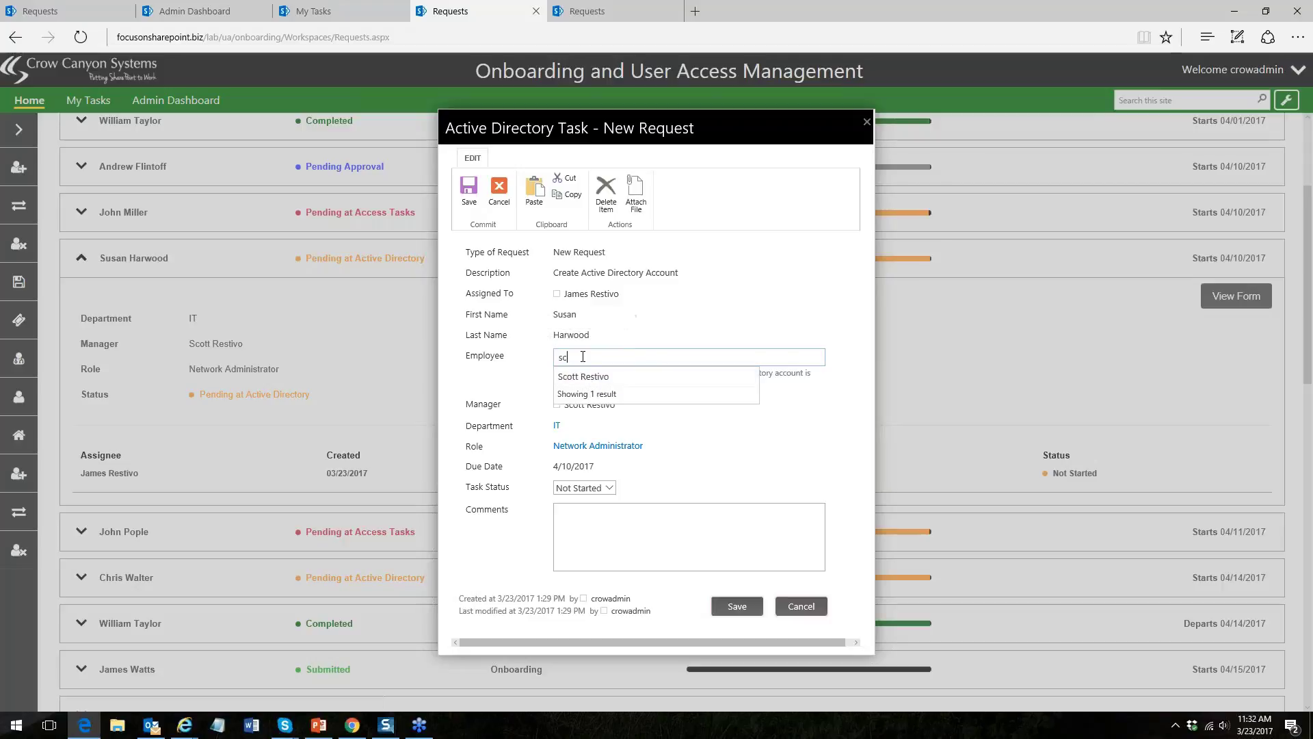
double_click(583, 356)
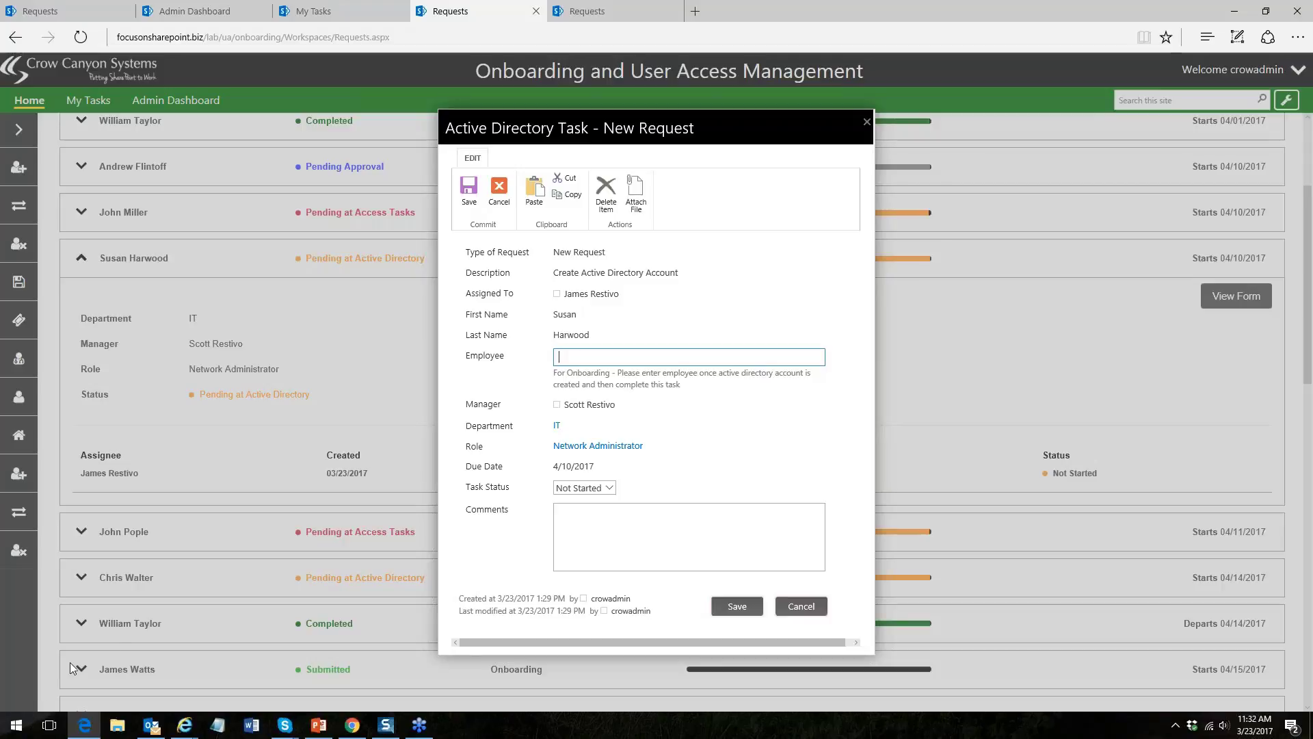
left_click(16, 725)
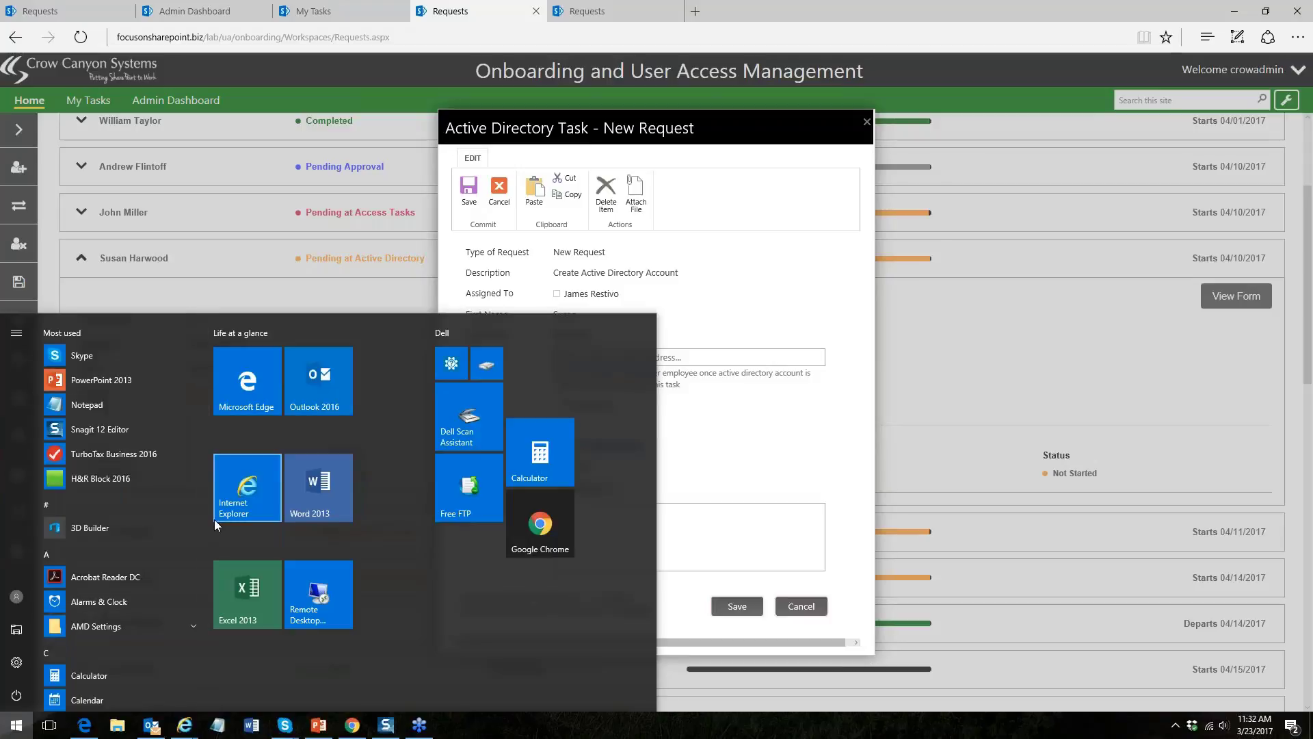
- Launch Remote Desktop Connection from Windows Accessories and connect to focusonsharepoint.biz
left_click_drag(208, 388, 202, 687)
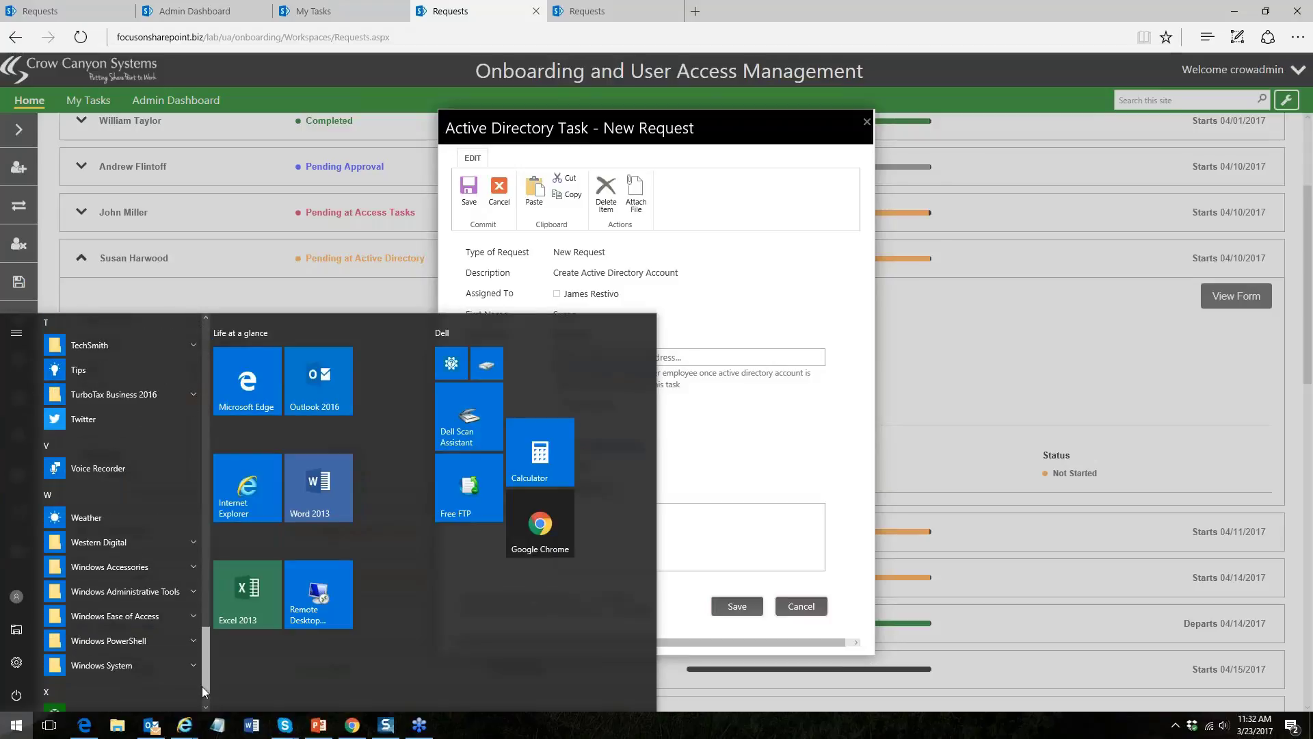
left_click(191, 564)
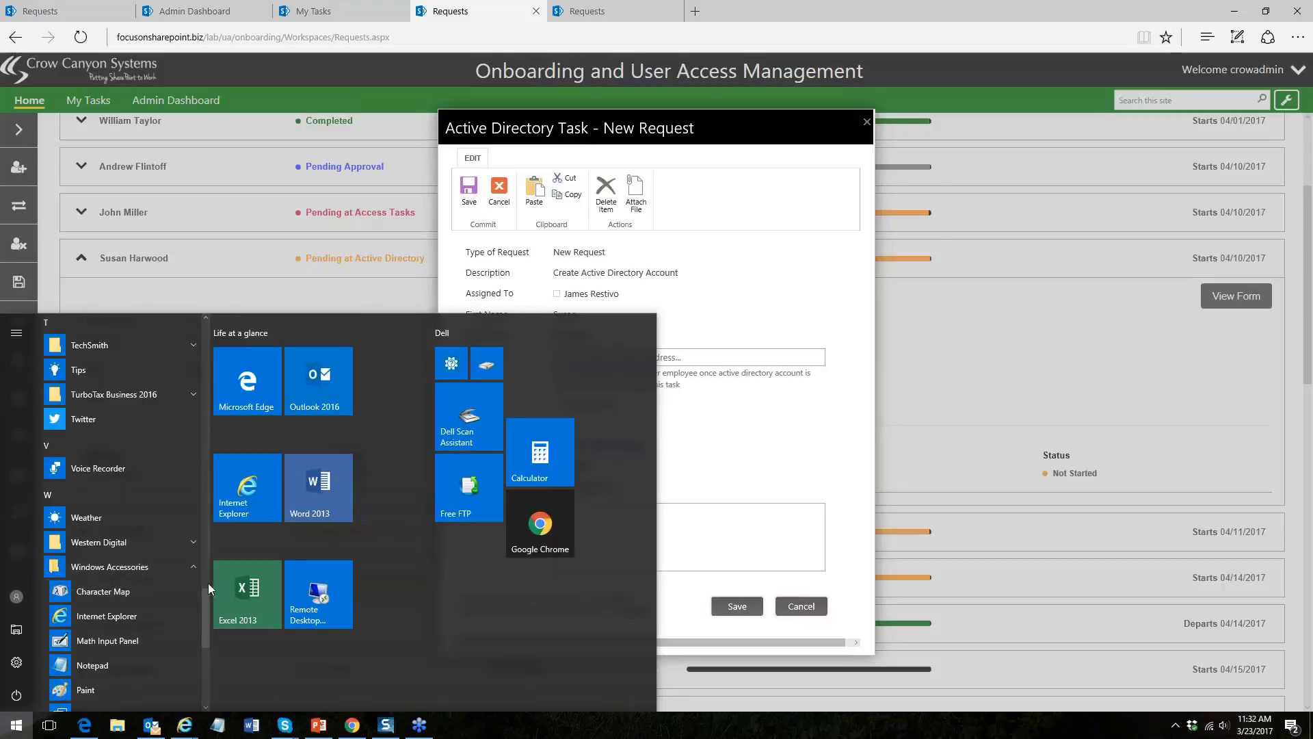
left_click_drag(205, 596, 199, 622)
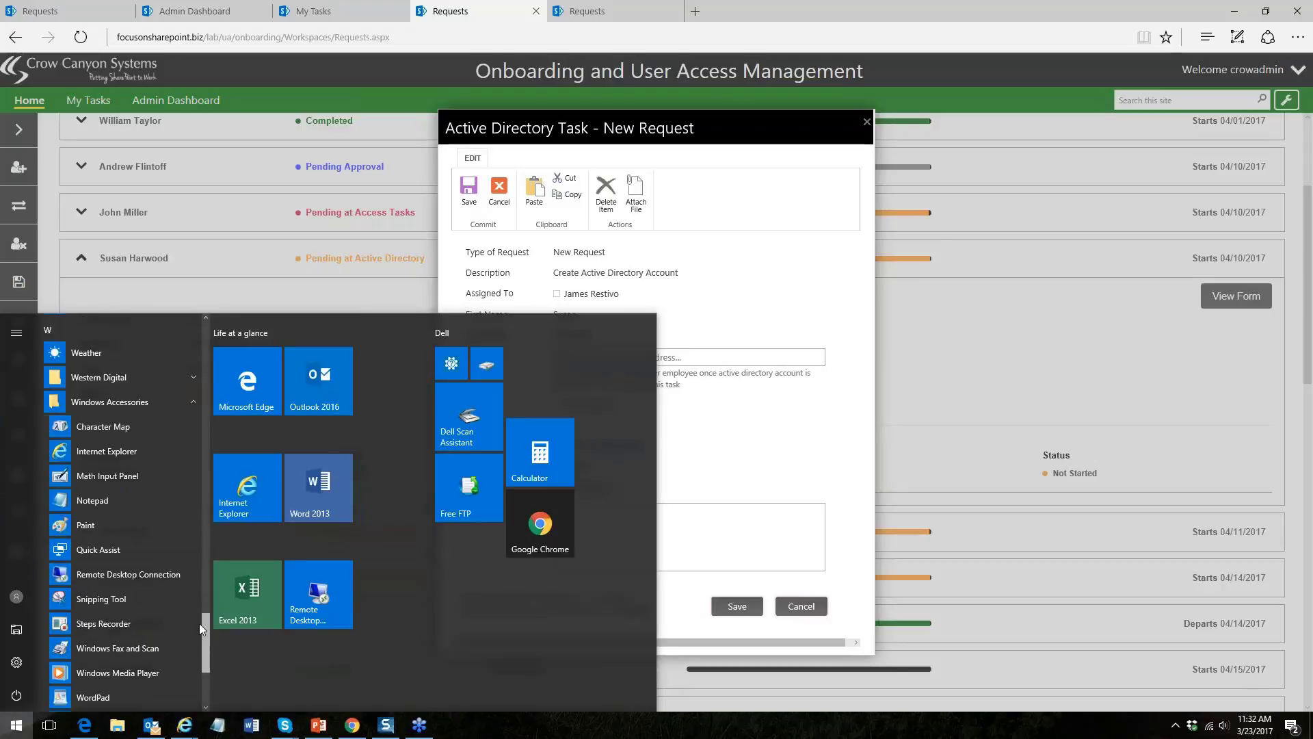
left_click(128, 547)
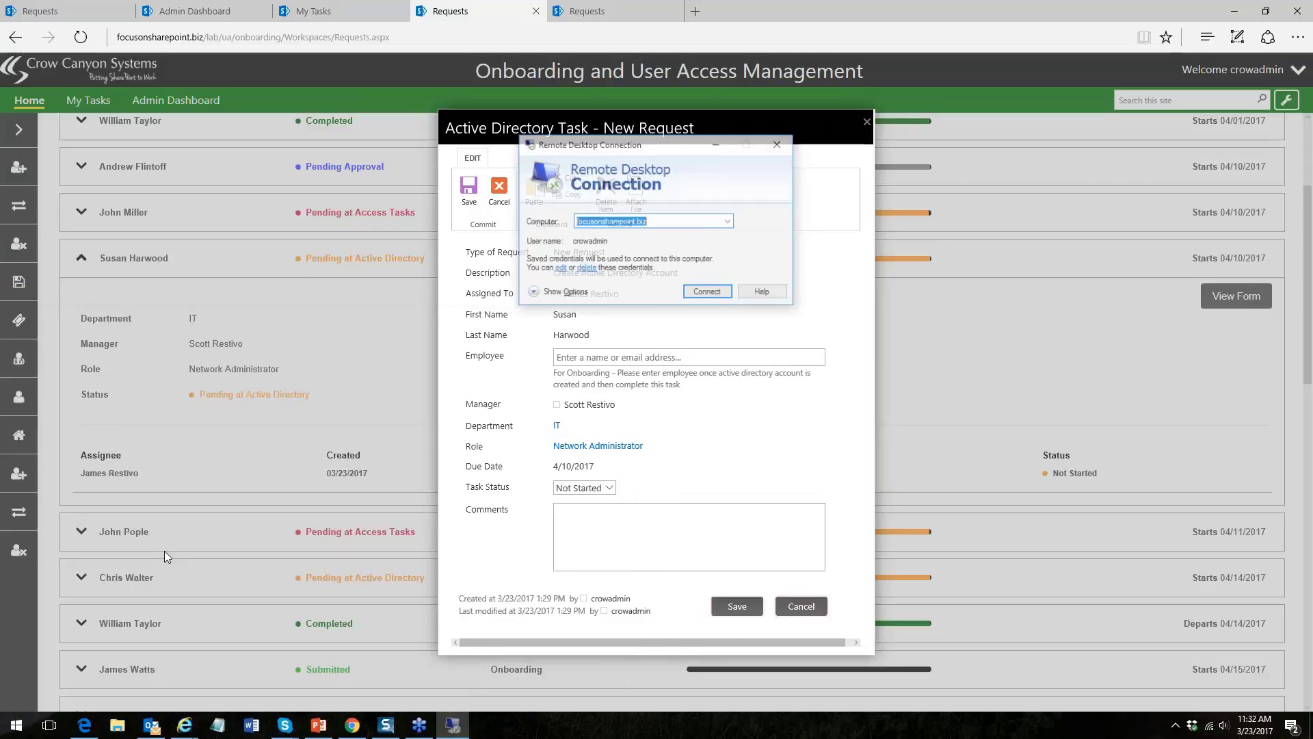
left_click(709, 293)
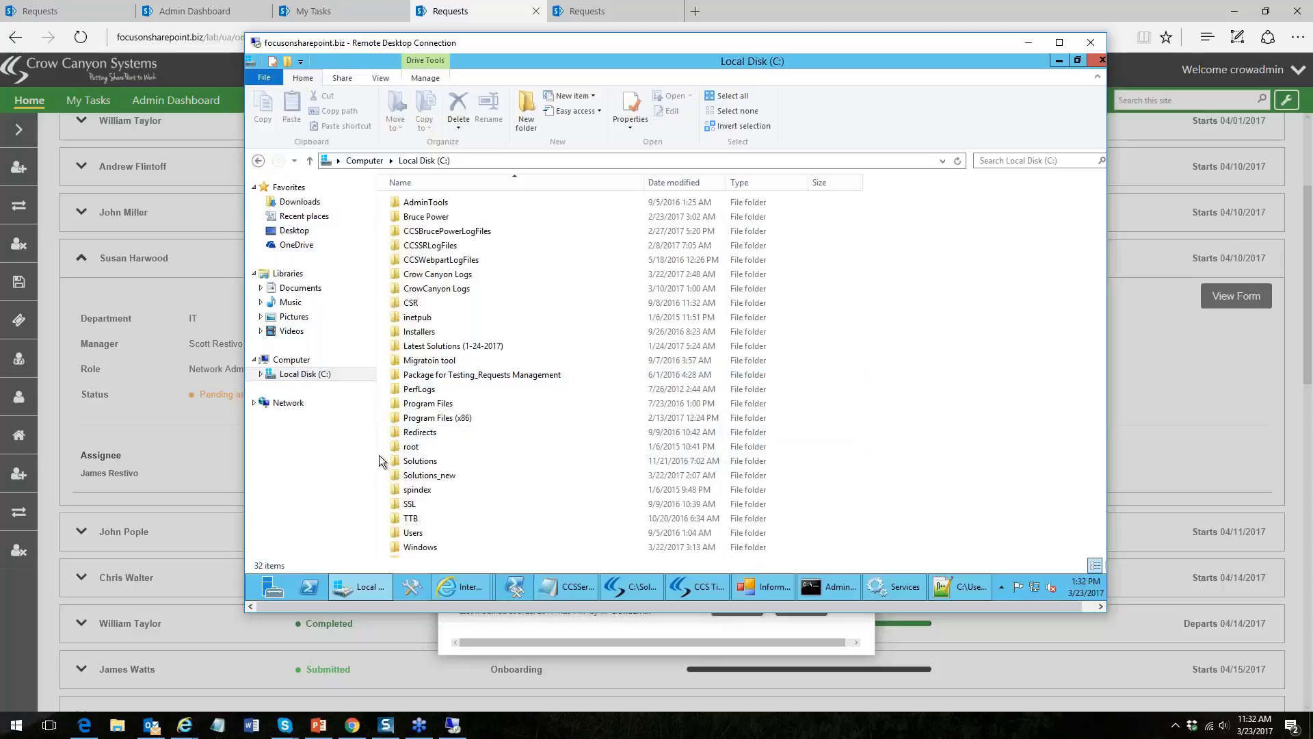
- On the remote server, open Active Directory Users and Computers via 'ac' and select the WSS container
left_click(248, 585)
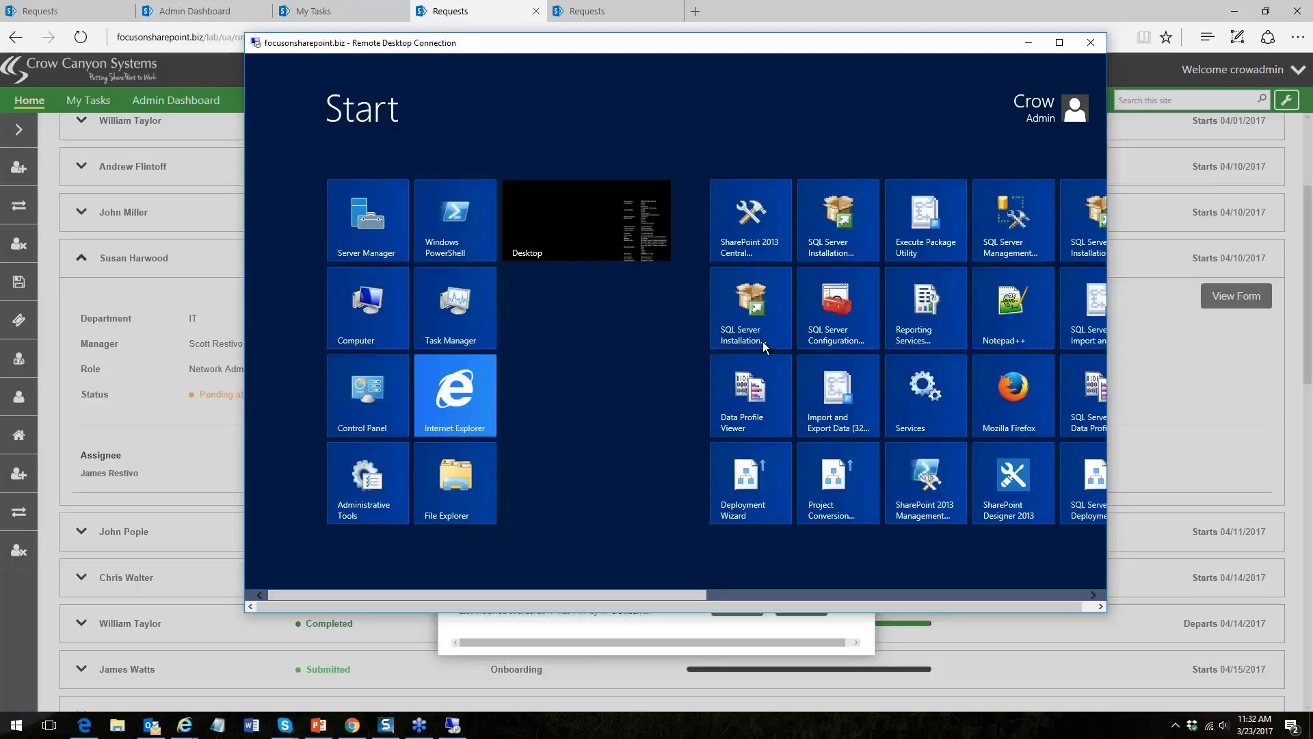
type("ac")
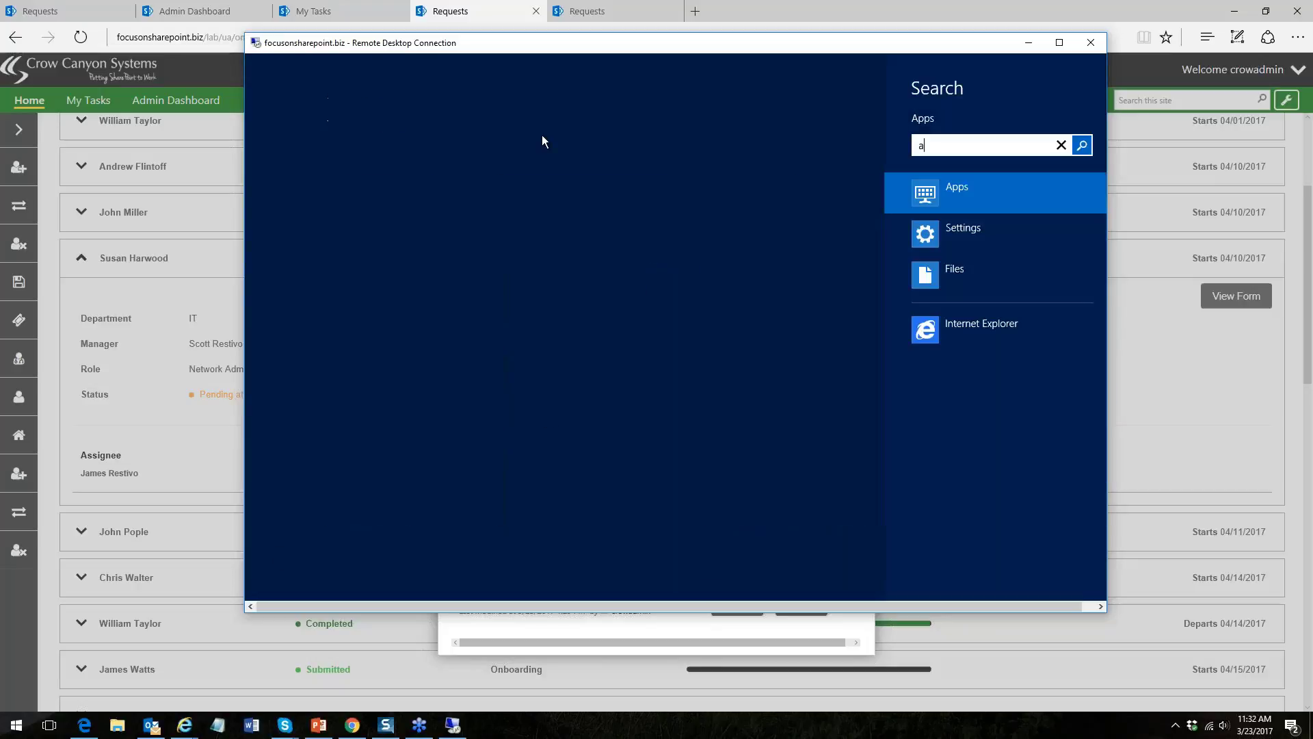
left_click(394, 175)
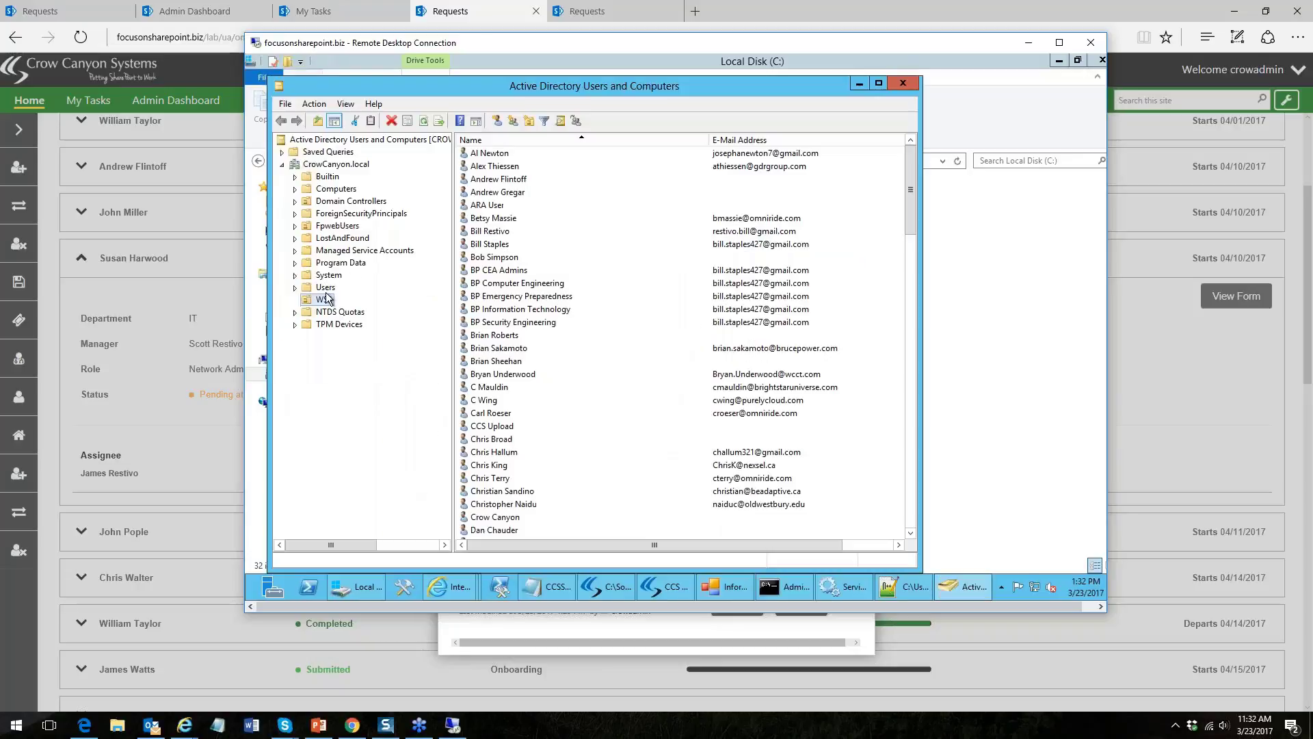
left_click(324, 299)
left_click(286, 104)
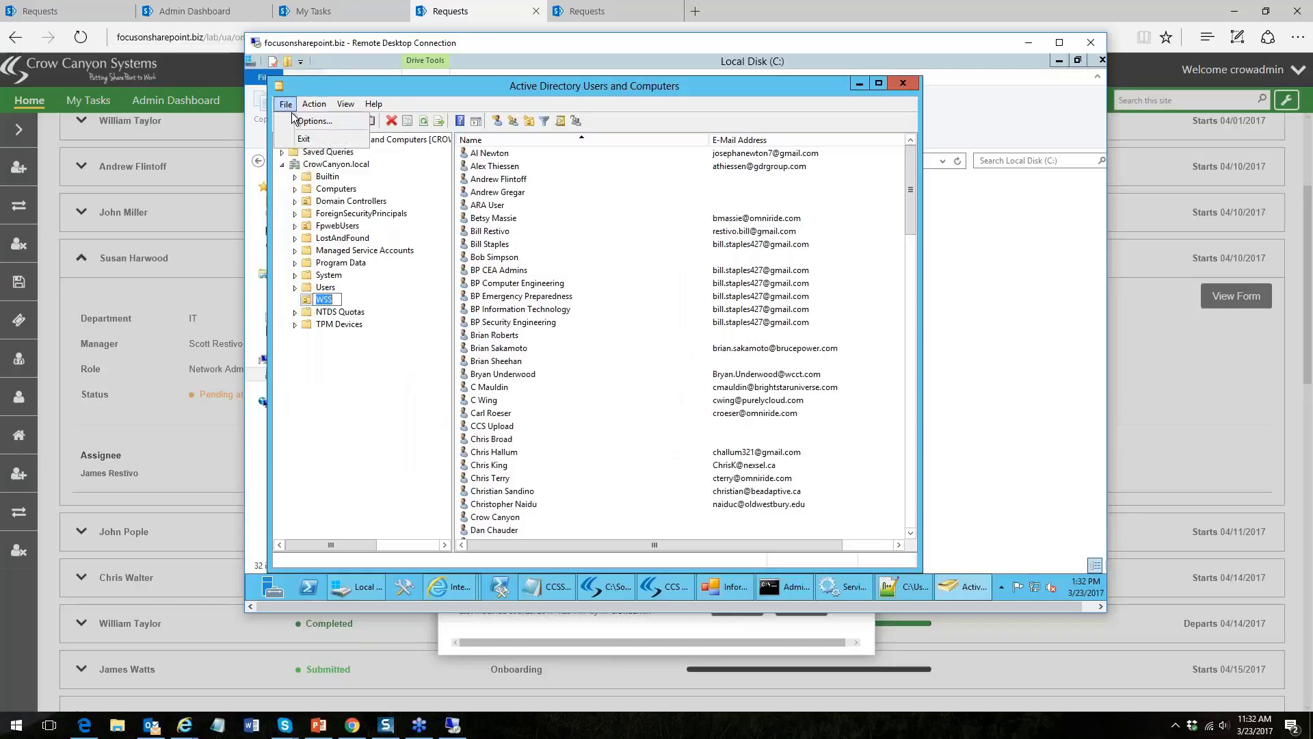
left_click(340, 105)
left_click(313, 104)
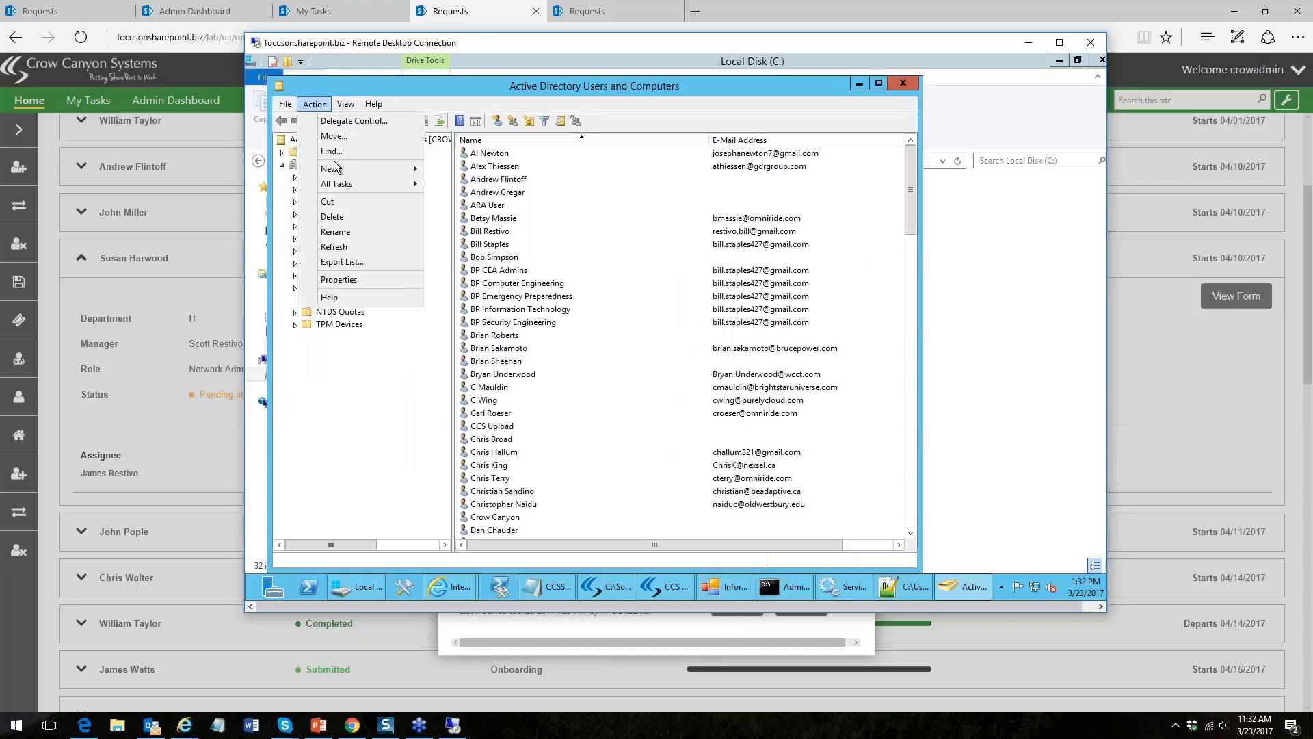
- Start a new user in WSS and enter the new hire's first, last and logon names
mouse_move(335, 169)
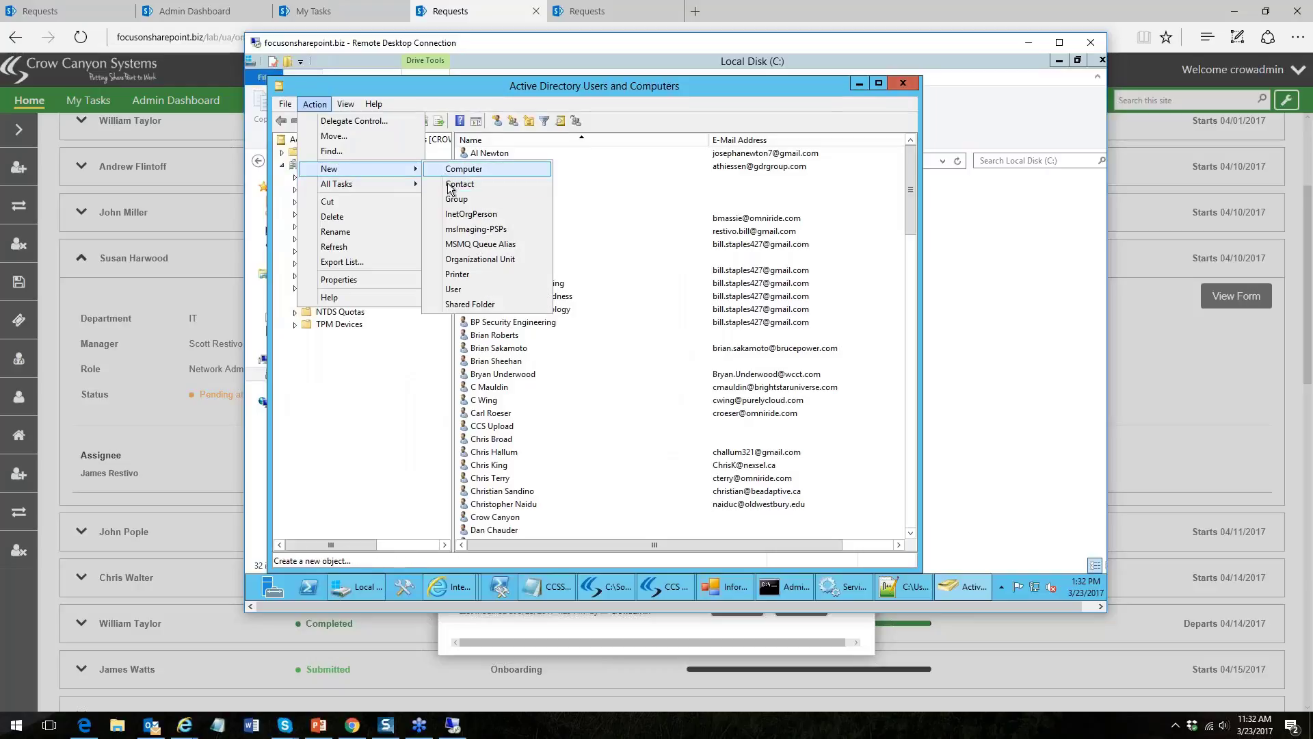
left_click(454, 288)
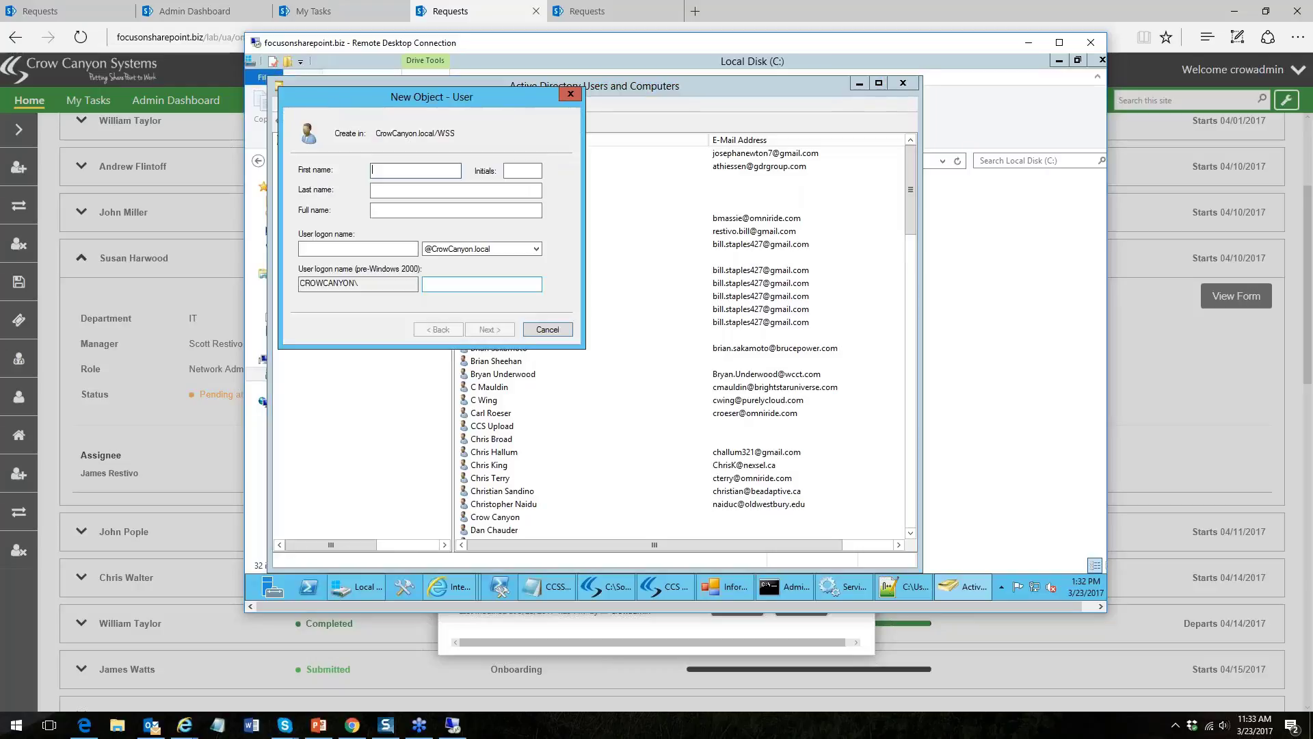
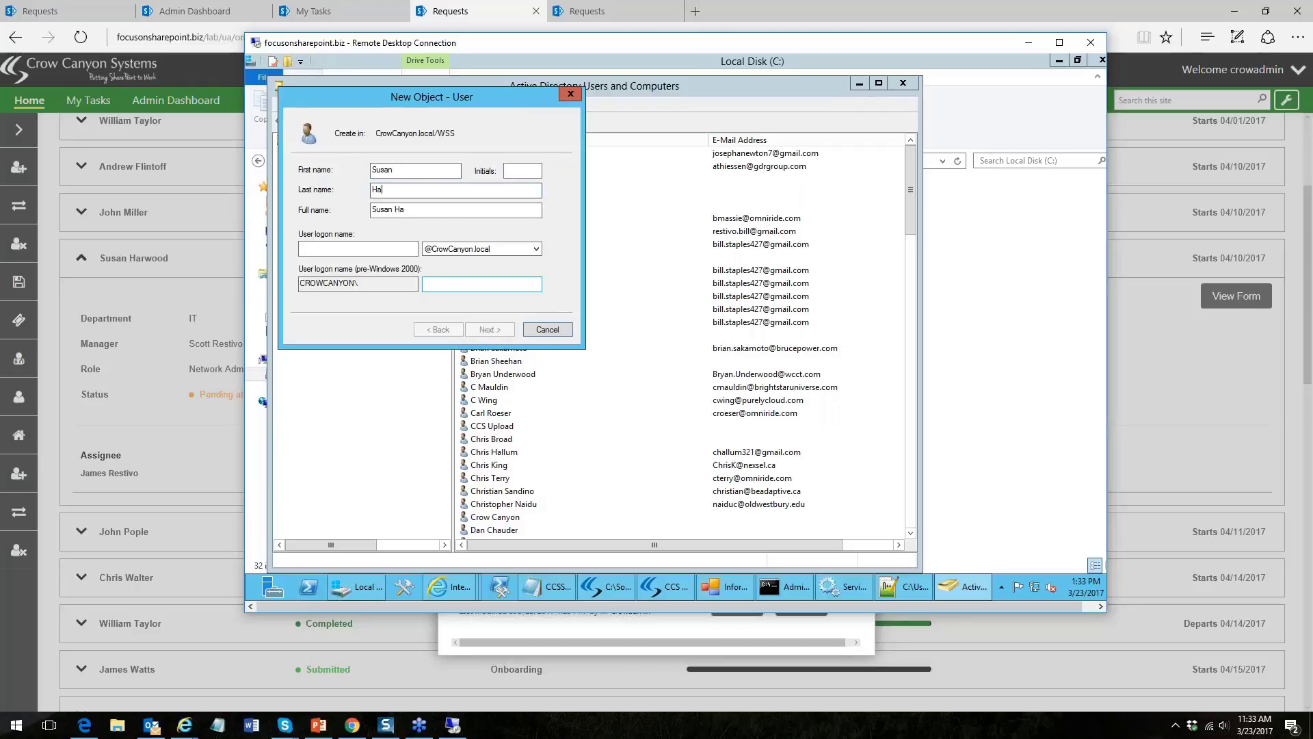
type("s")
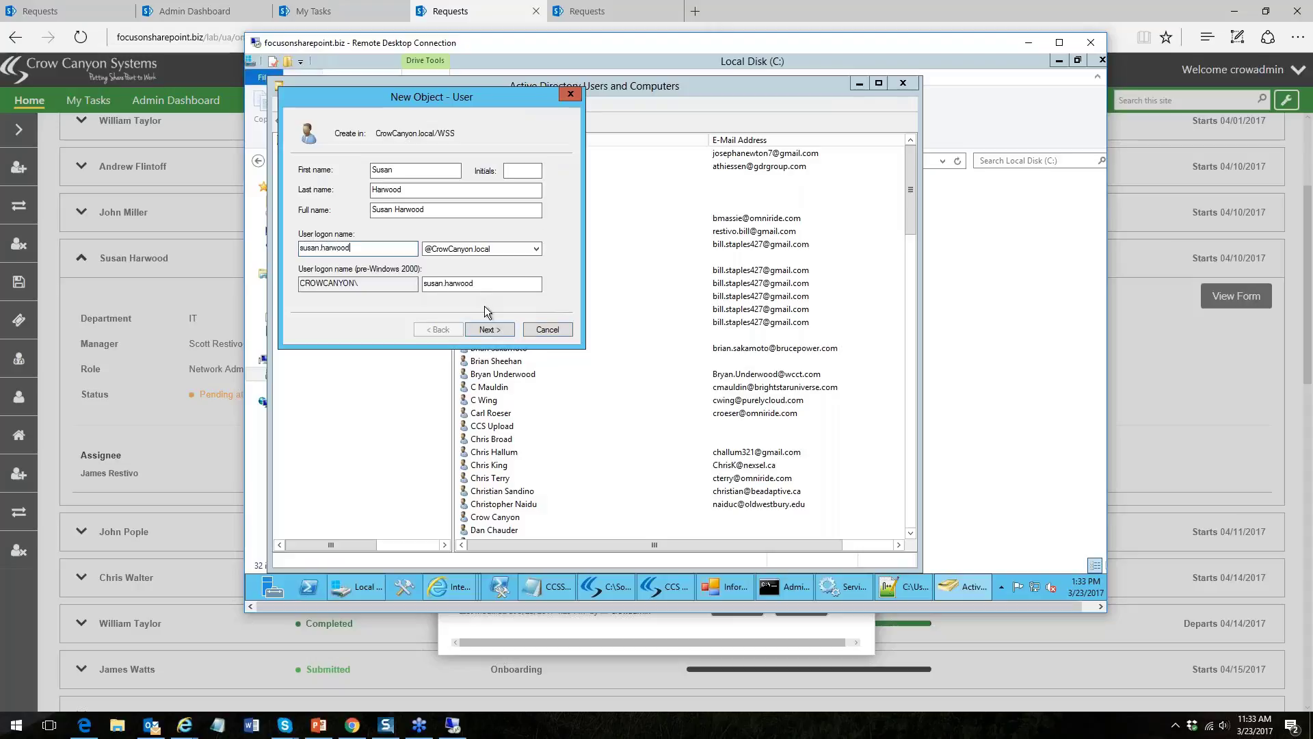
left_click(488, 331)
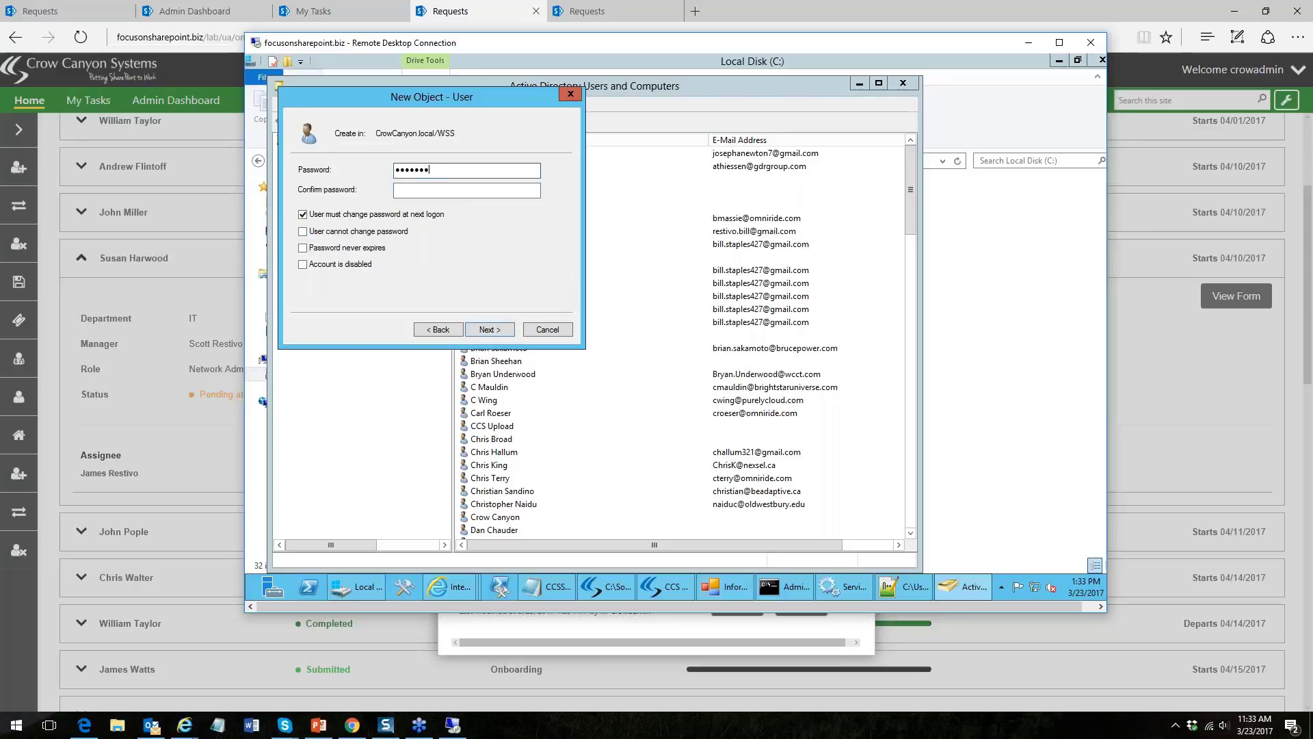
- Set and confirm the new user's password, continuing to the summary
double_click(467, 171)
type("Password")
left_click(467, 190)
type("Passw")
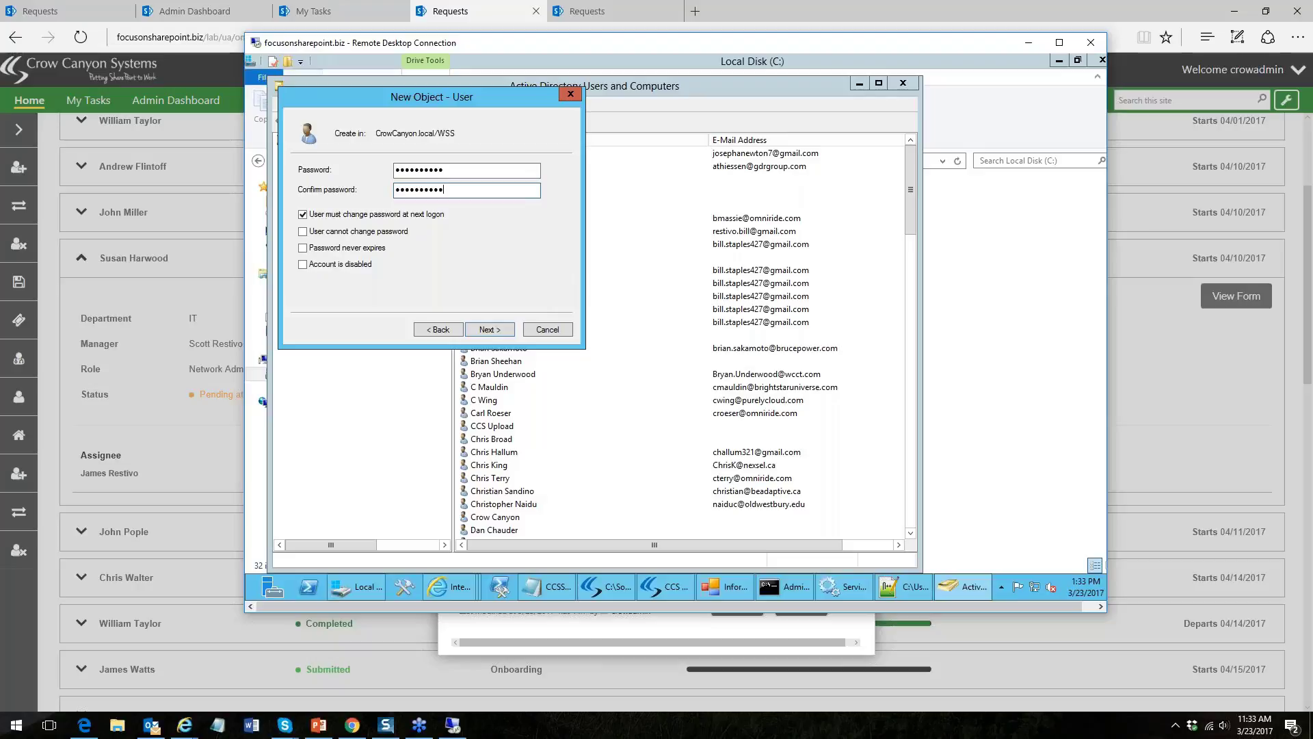
left_click(490, 329)
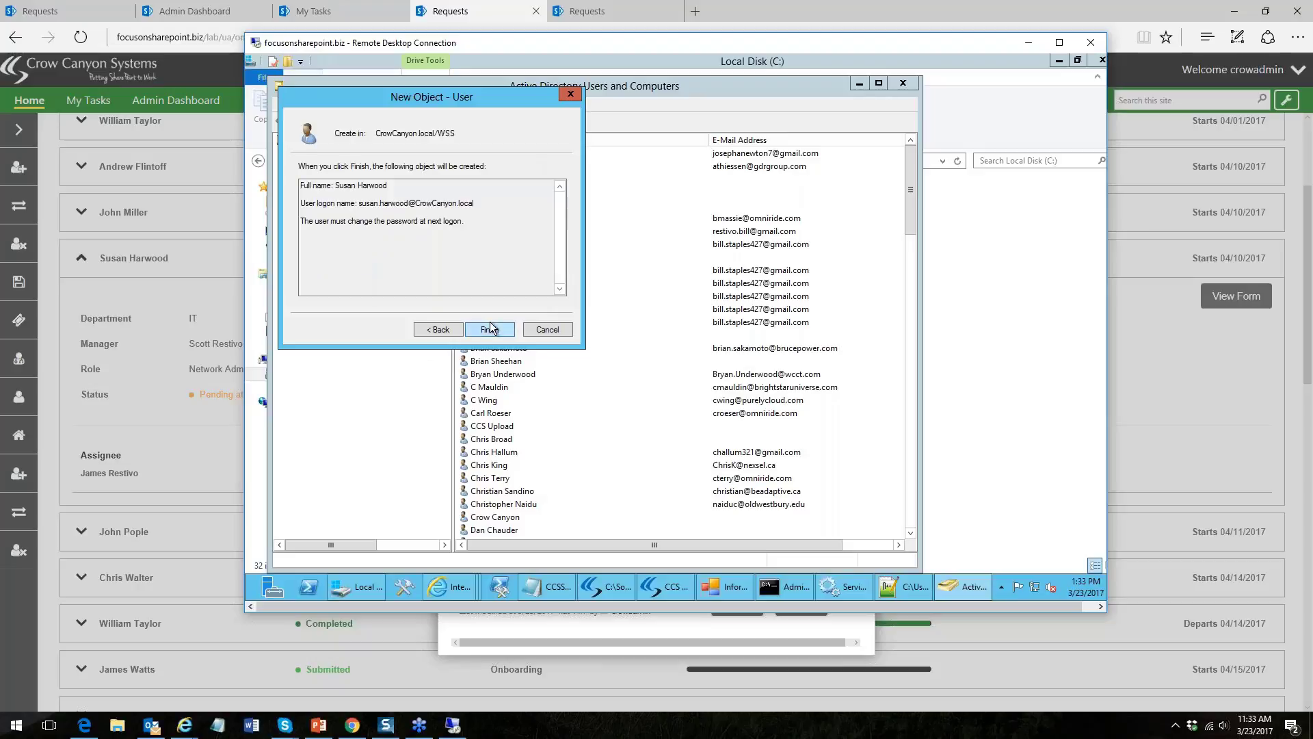
- Finish the new account, then set it as the task's Employee and save the Active Directory Task
left_click(490, 329)
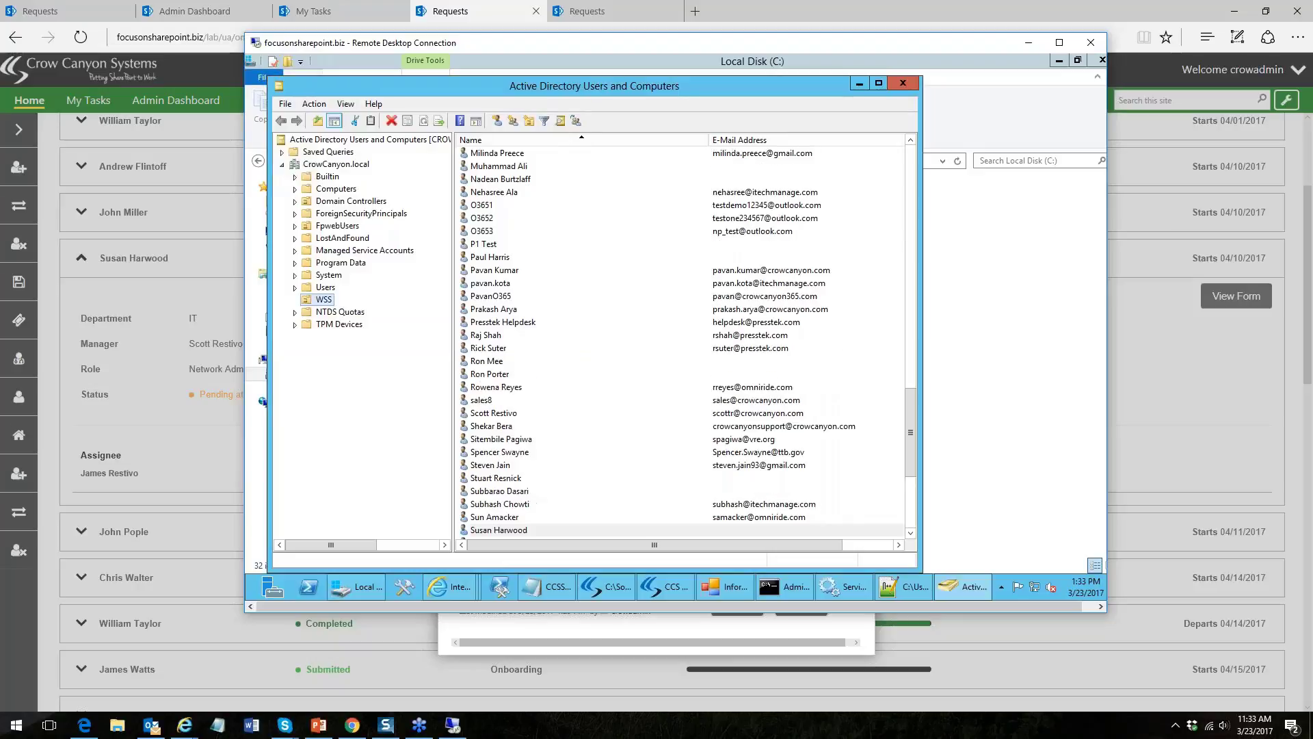
left_click(1029, 43)
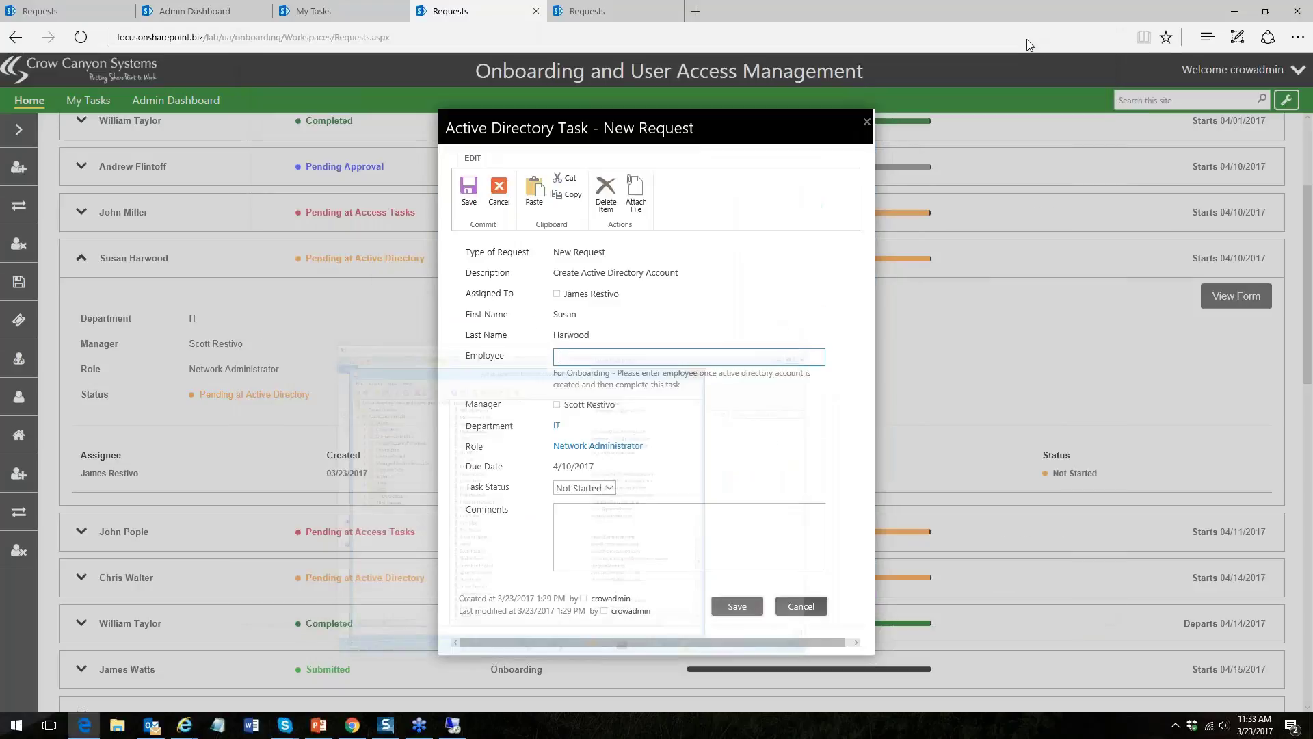
type("sdu")
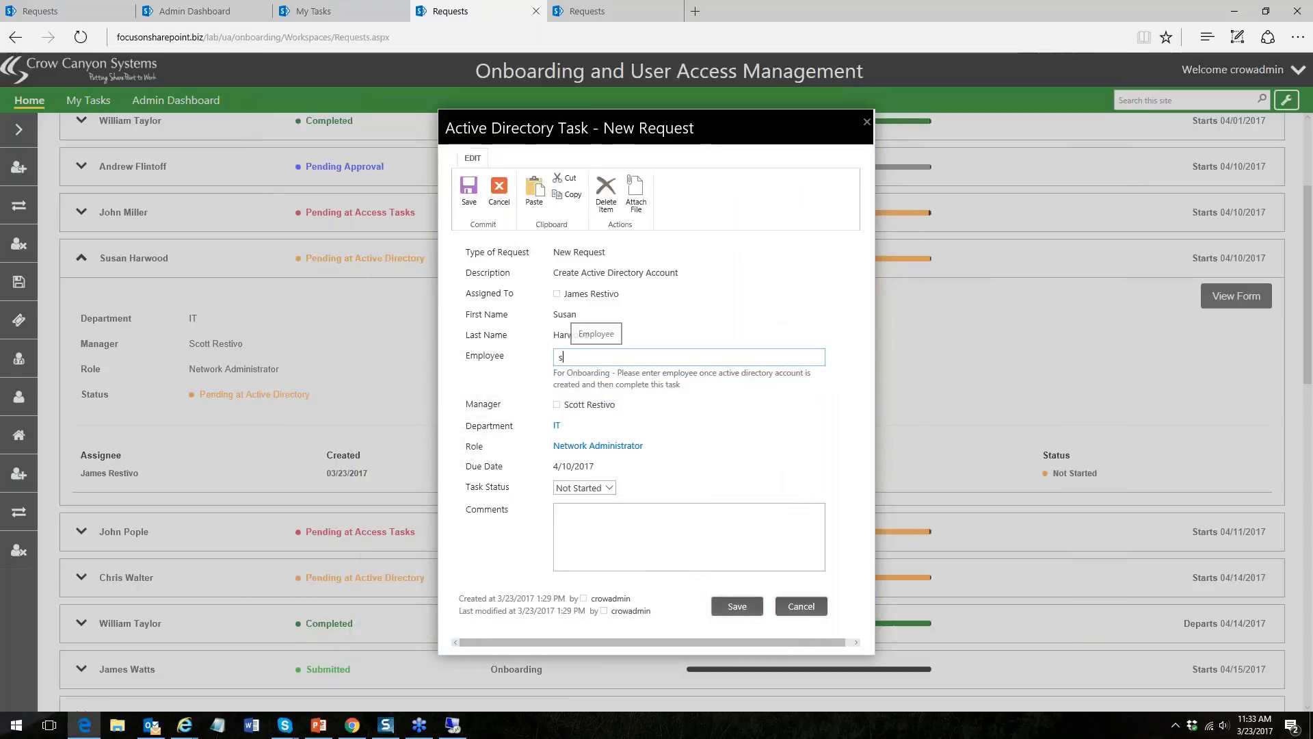
key("BackSpace")
type("us")
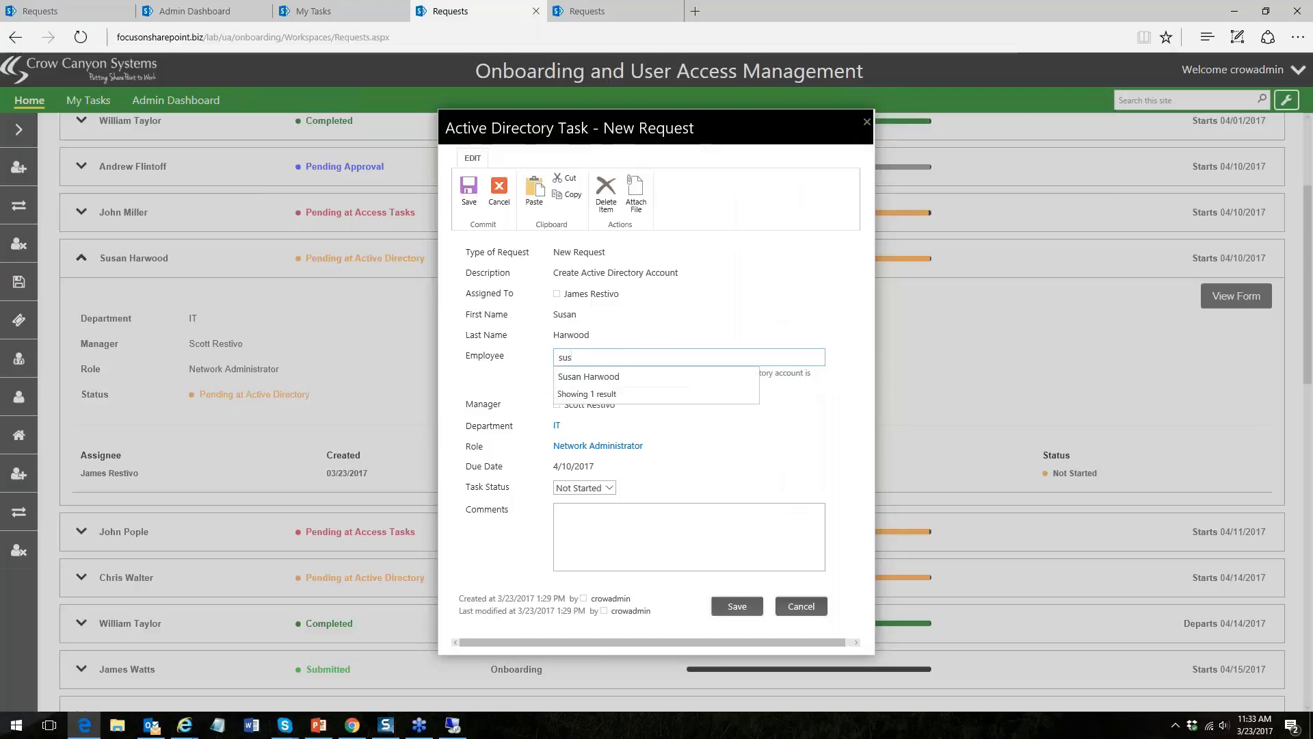
left_click(602, 376)
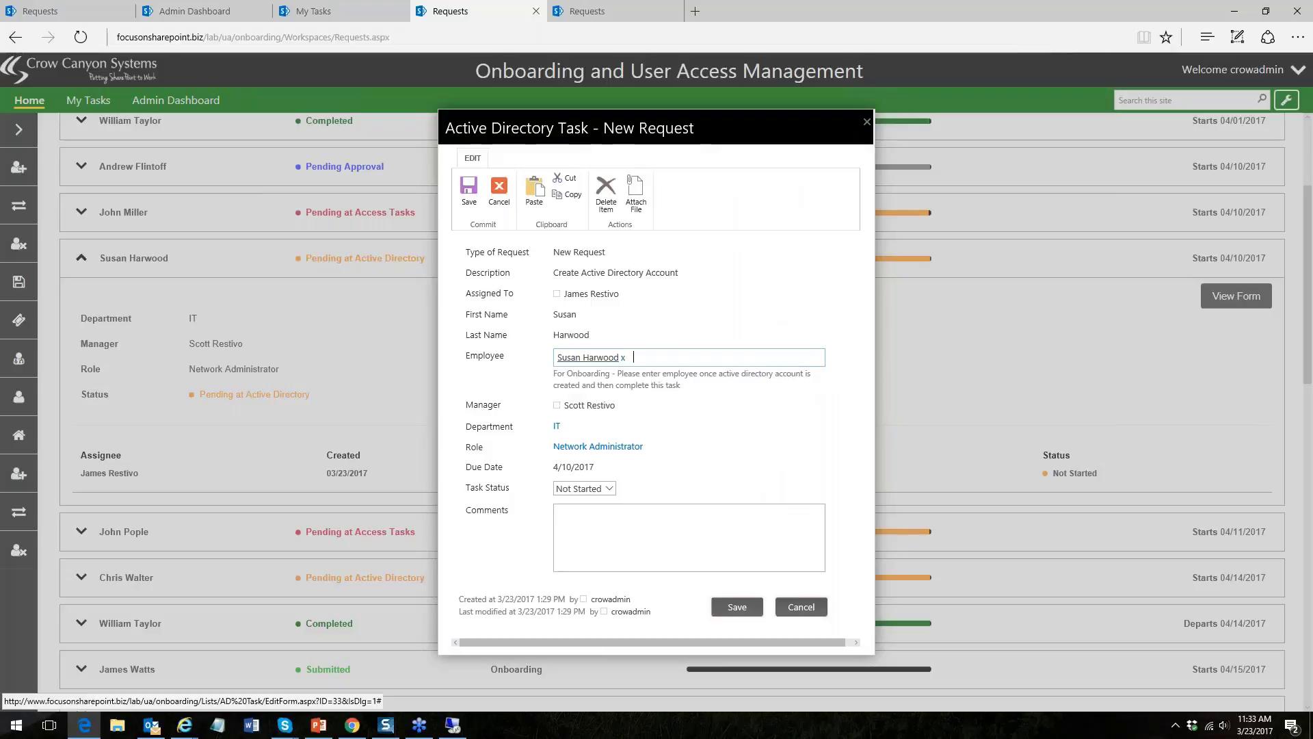
left_click(733, 608)
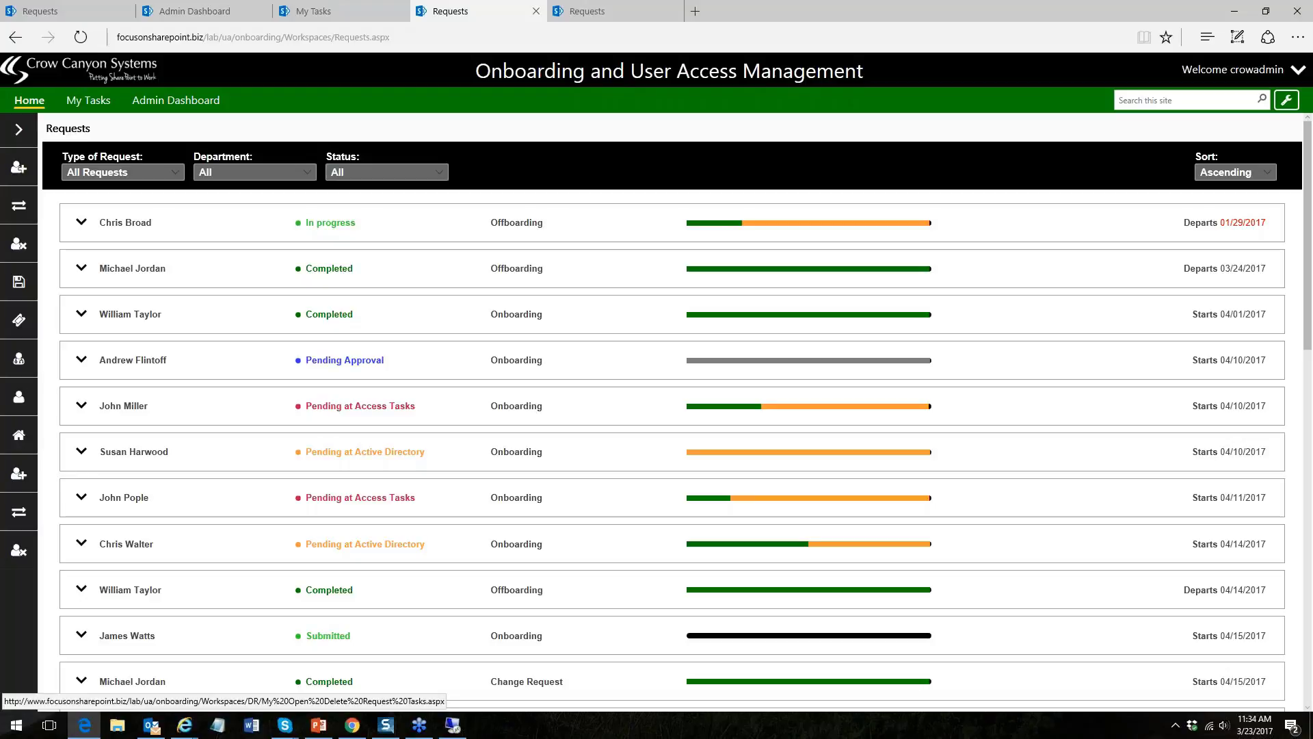
- Set the request's Active Directory Task status to Completed and save it
left_click(84, 455)
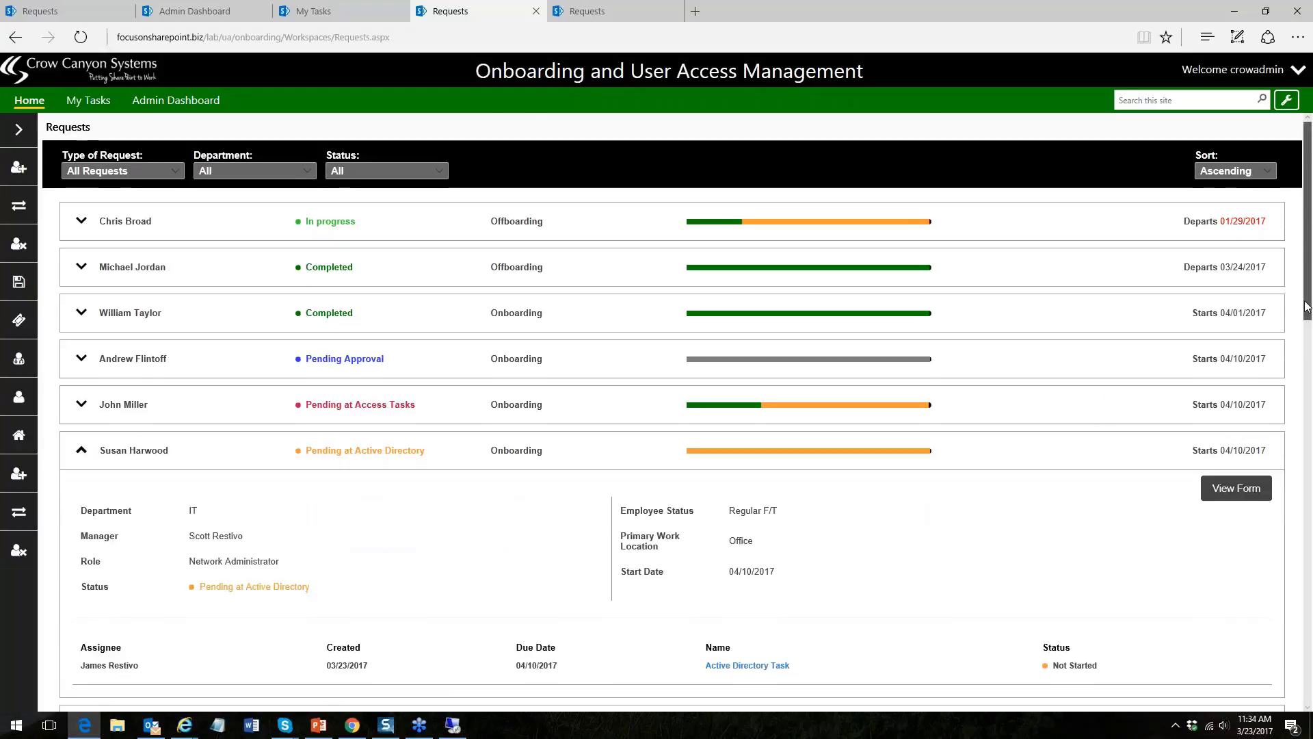
scroll(820, 414, "down", 3)
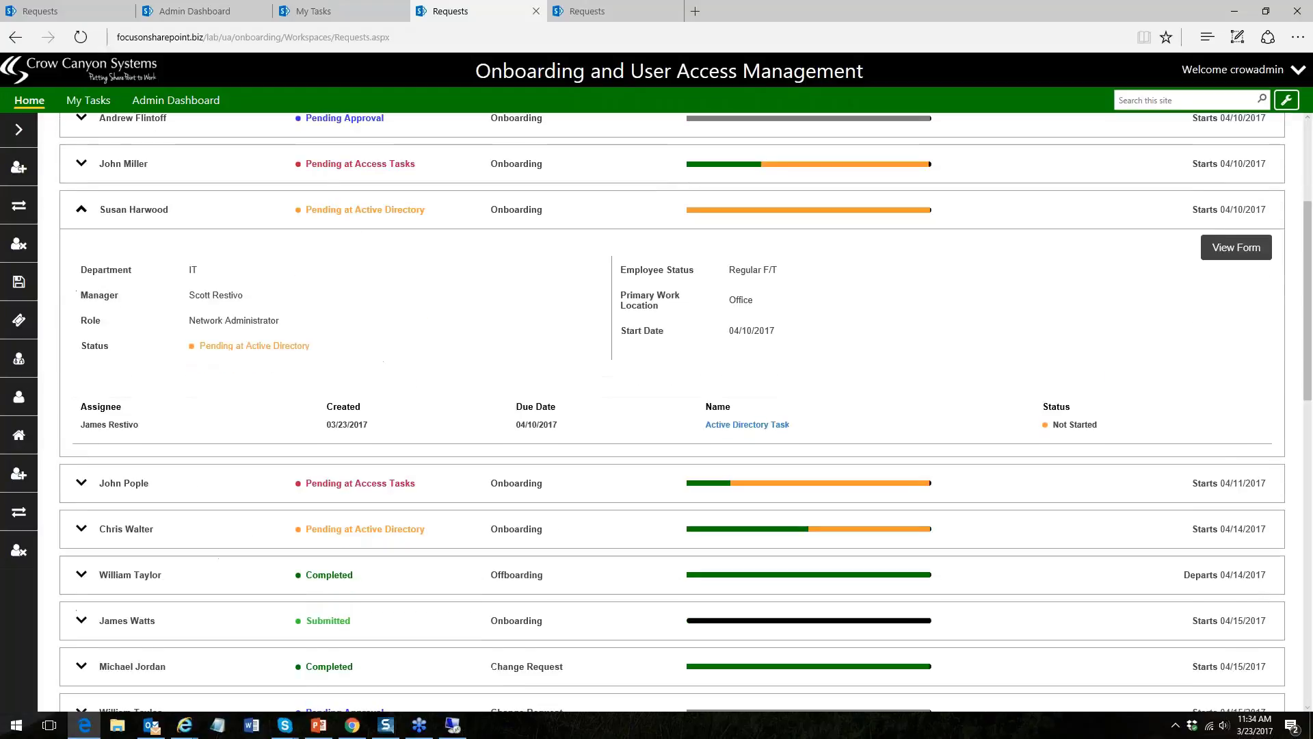
left_click(758, 427)
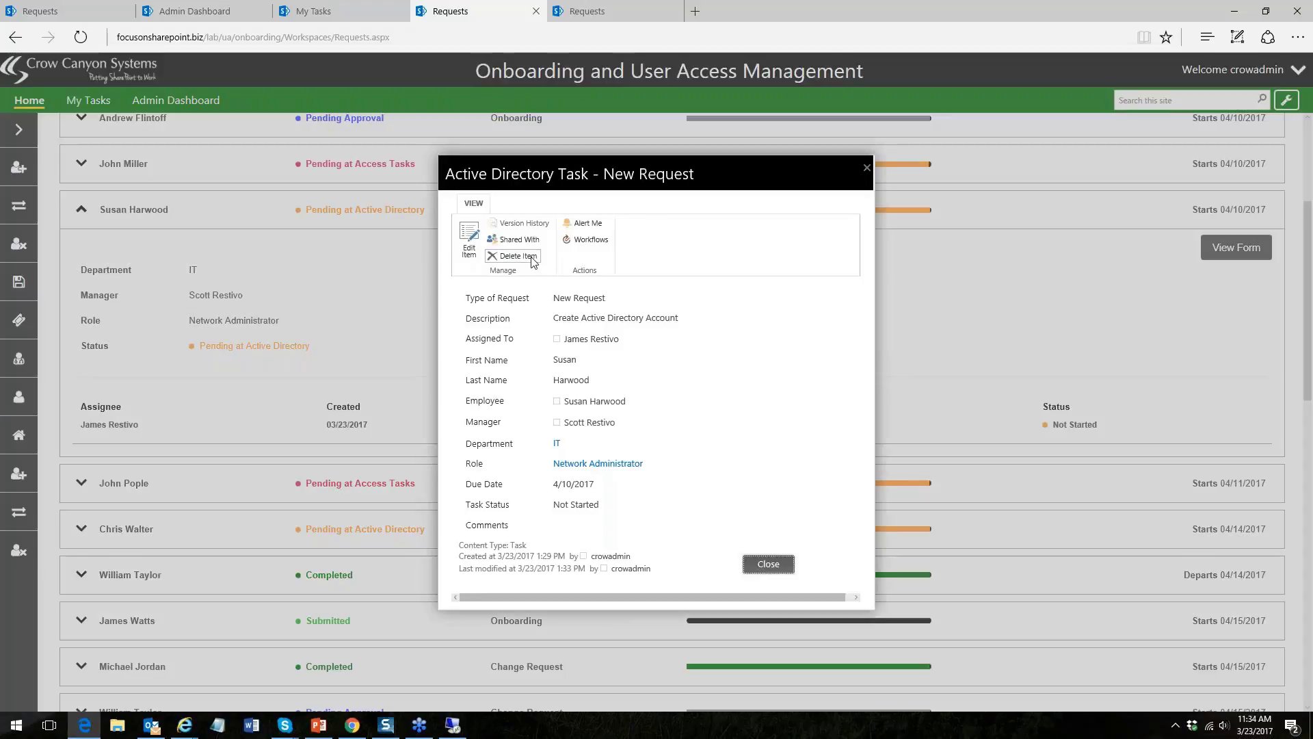
left_click(458, 254)
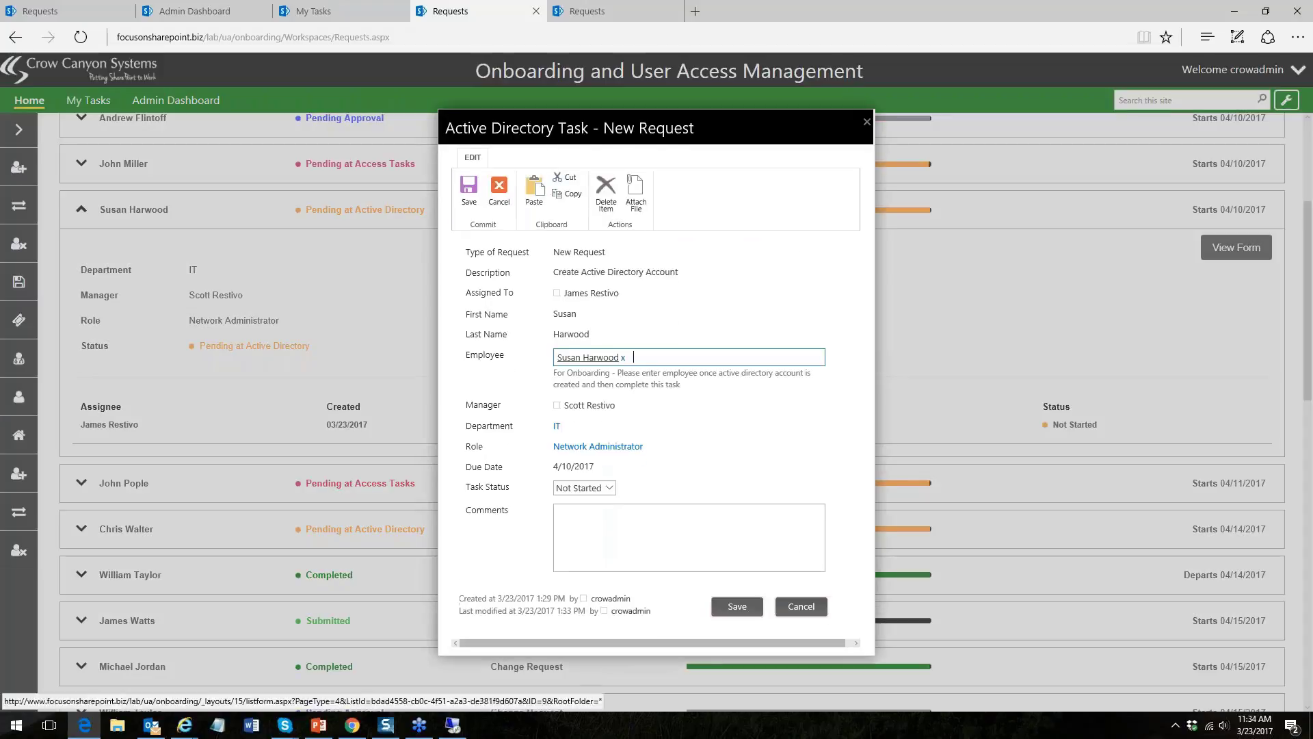
left_click(609, 487)
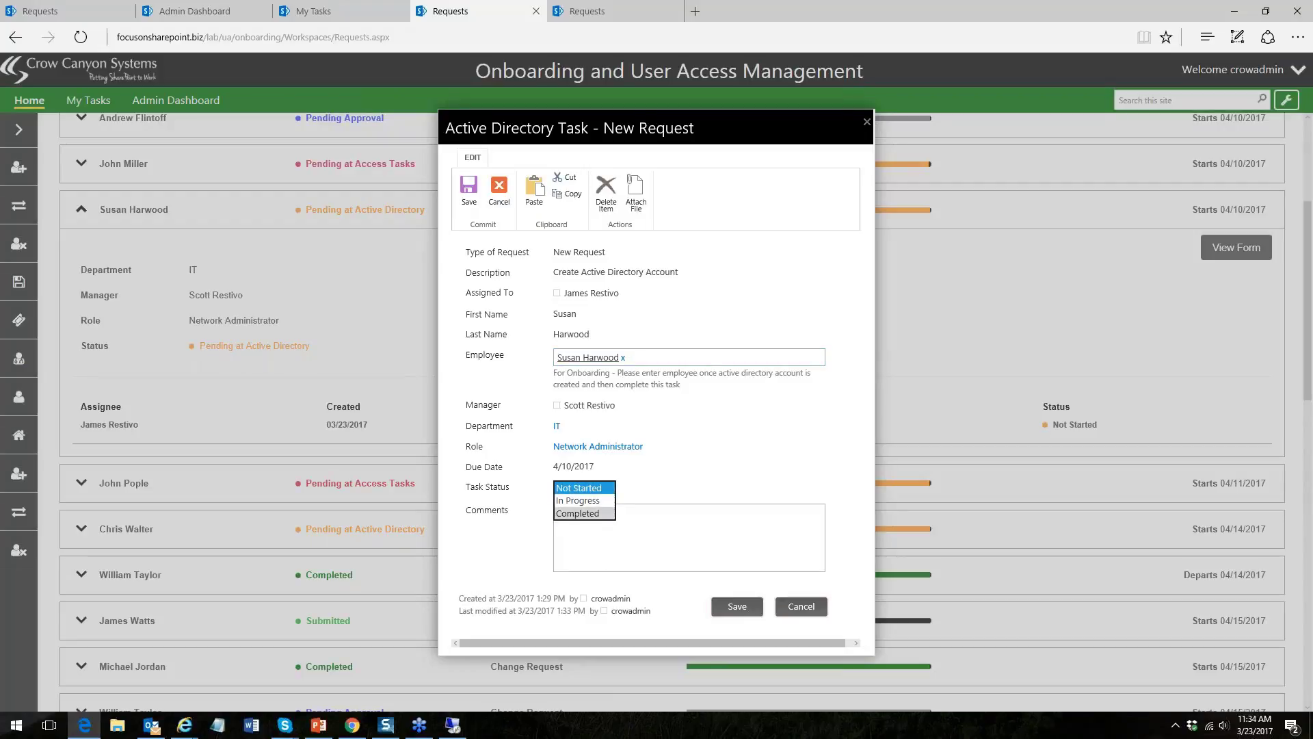
left_click(578, 514)
left_click(737, 607)
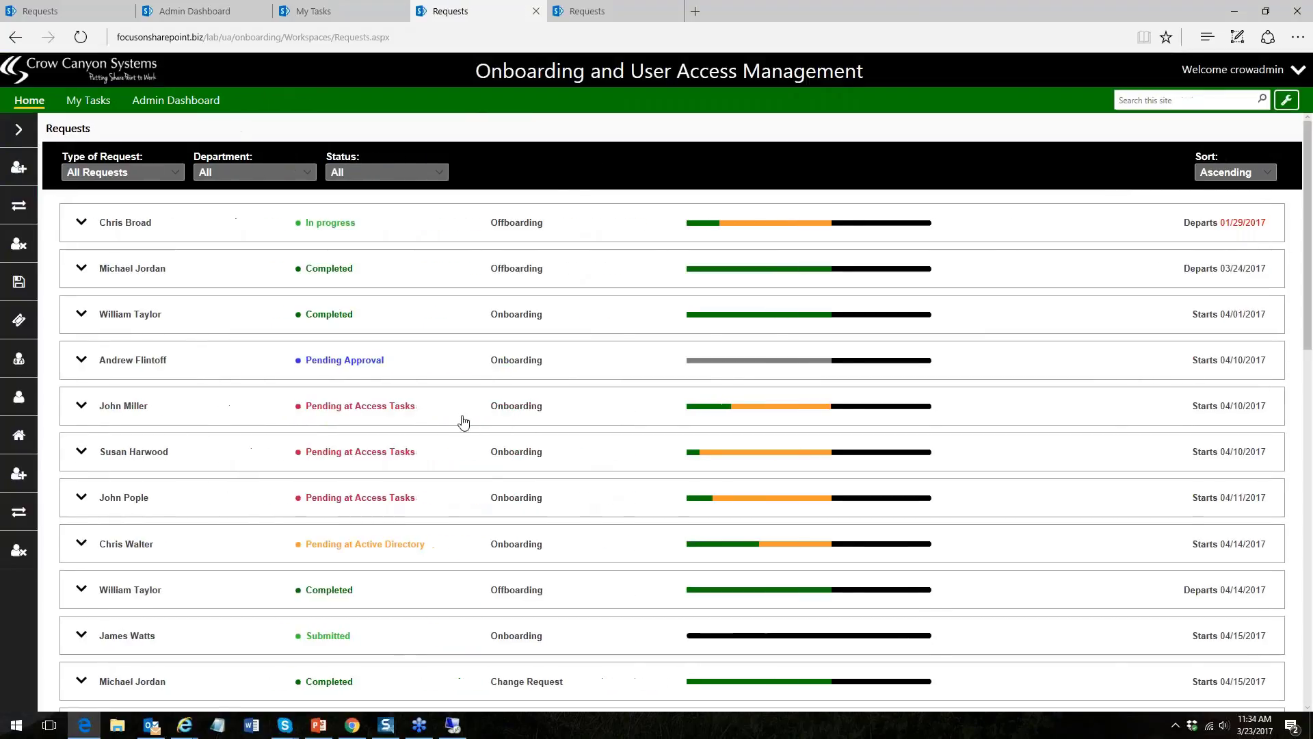
- Expand the Network Administrator hire's request and review its HR Task
left_click(83, 452)
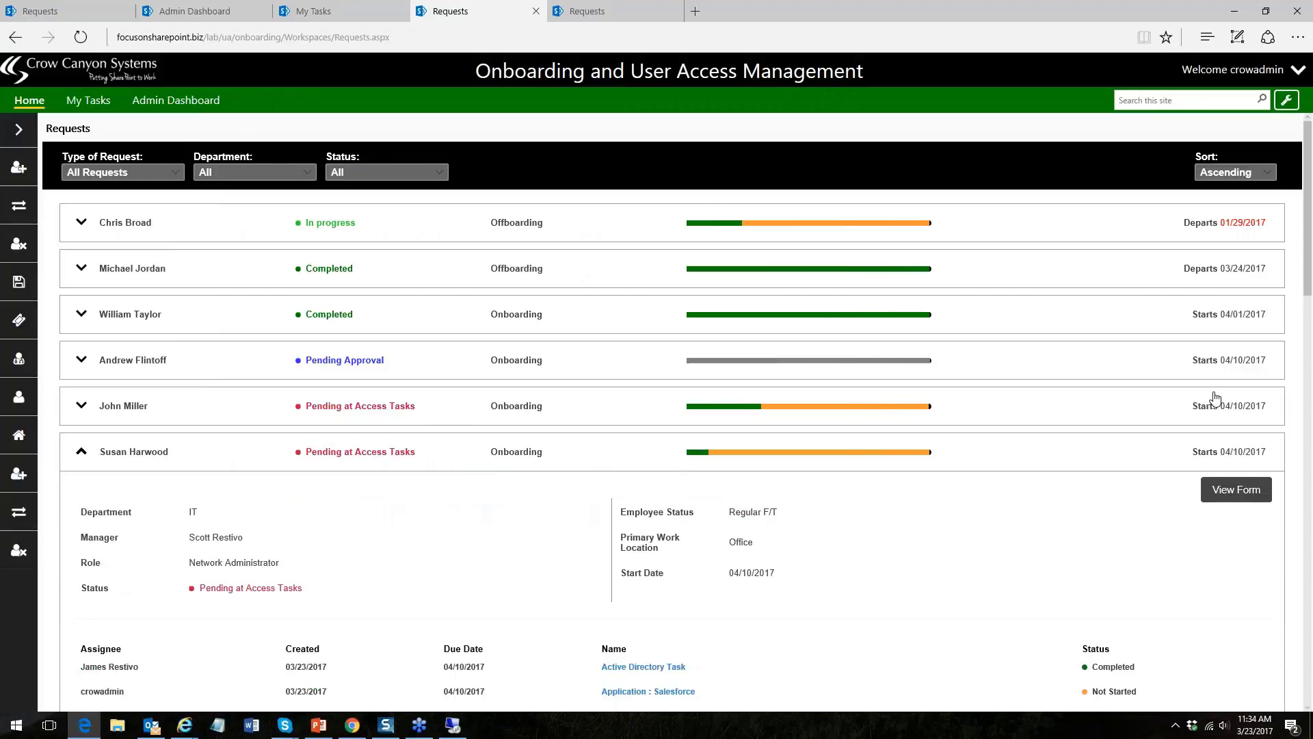
scroll(1216, 398, "down", 4)
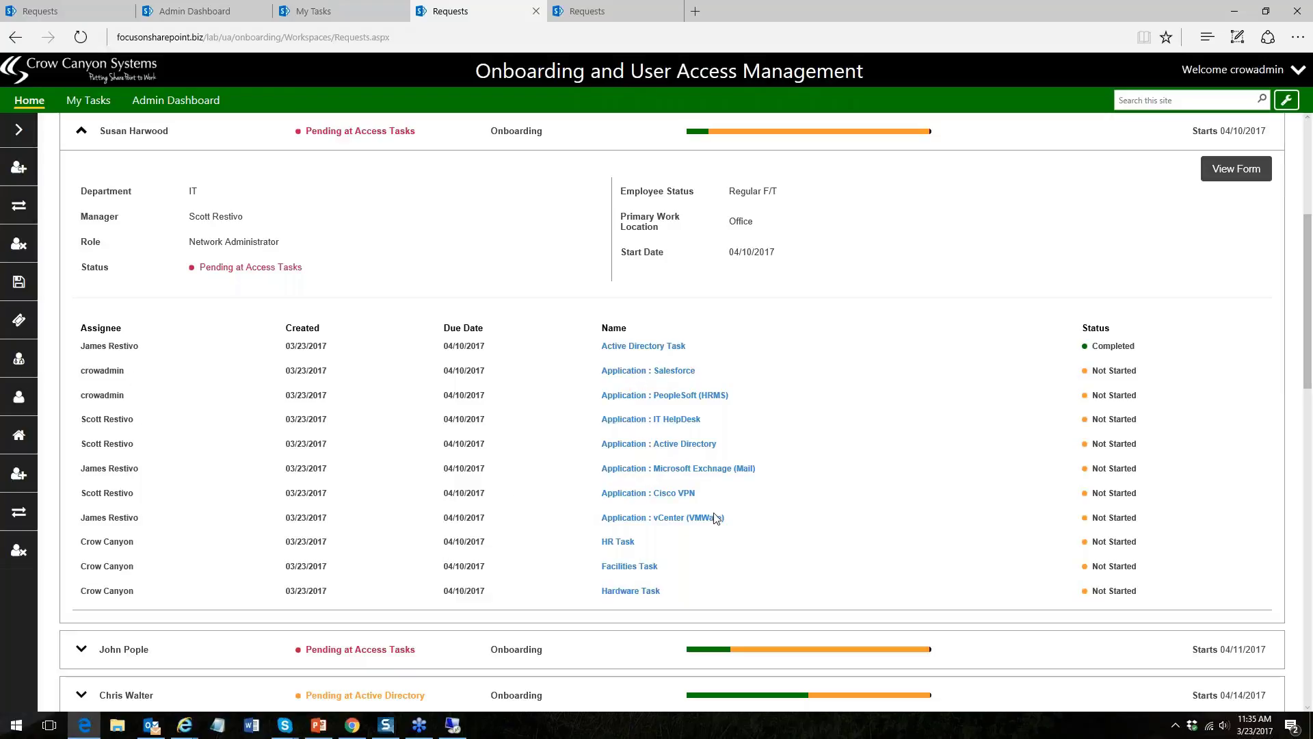
left_click(621, 545)
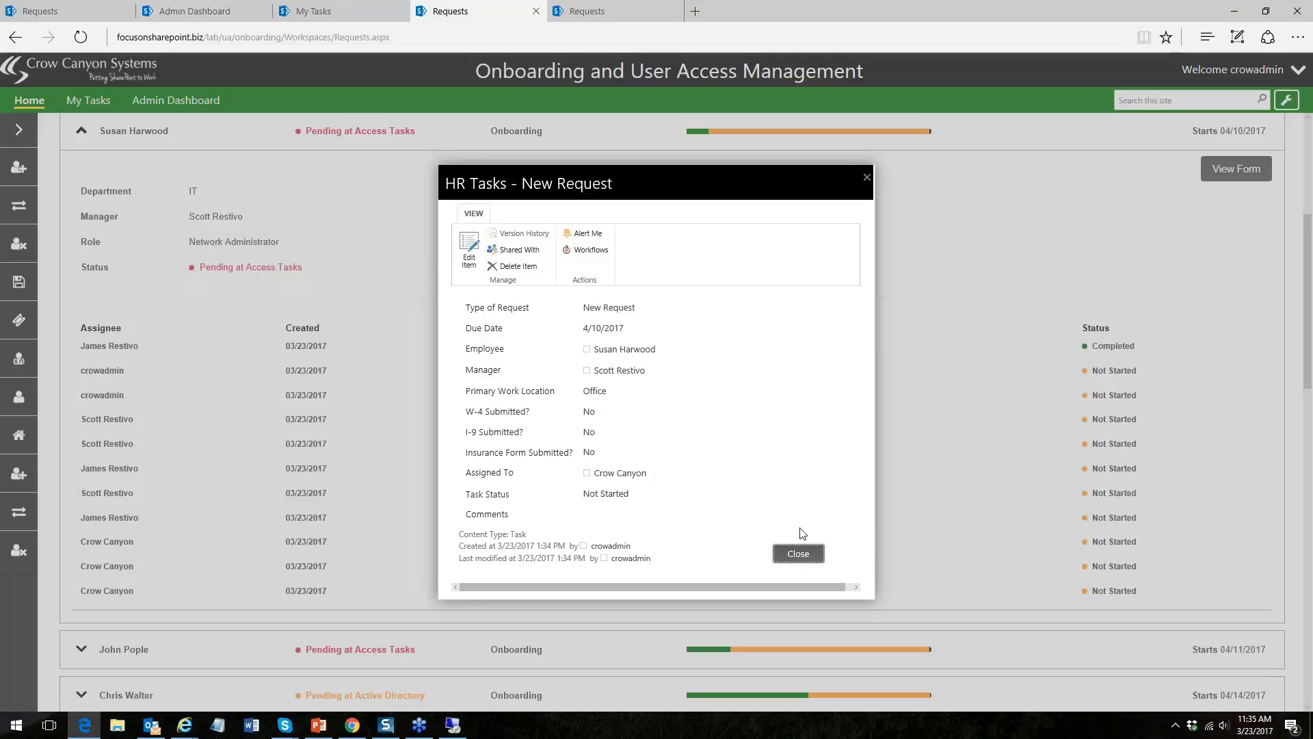
left_click(800, 553)
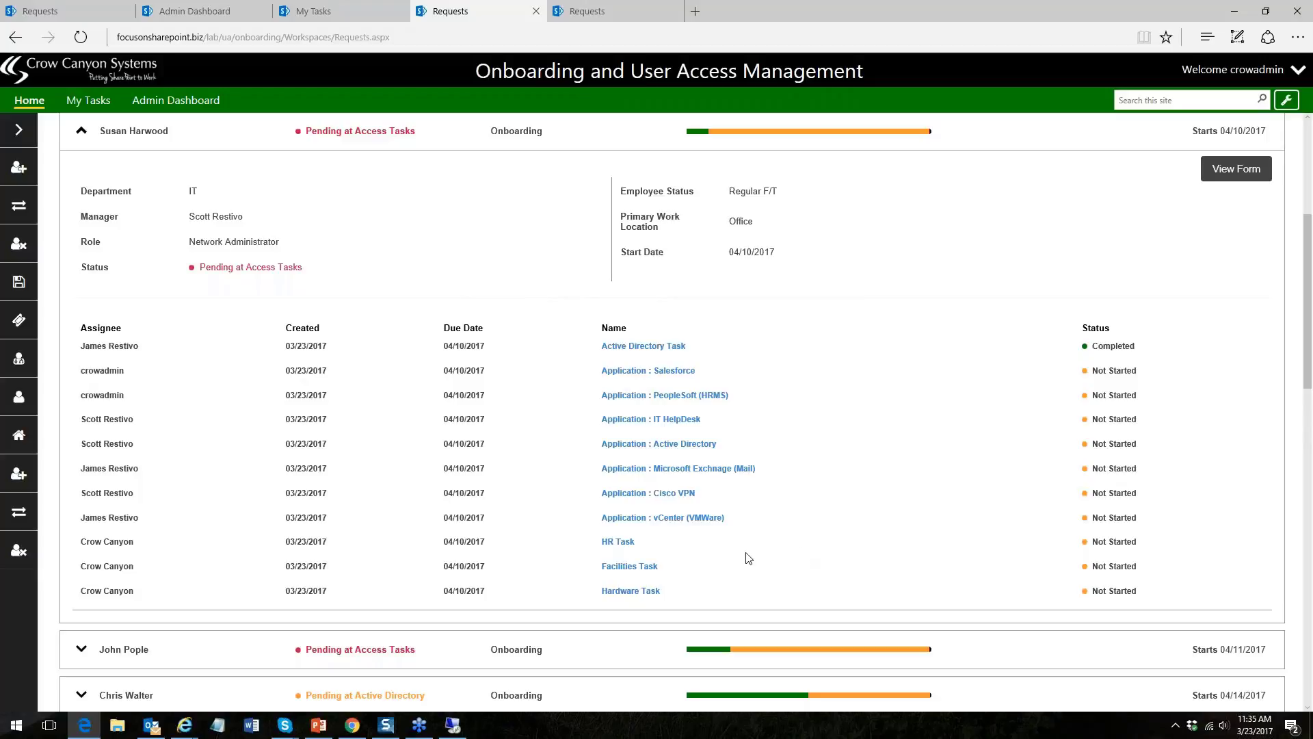
- Inspect the Hardware Task's Access Card options in edit mode, then cancel without changes
left_click(631, 591)
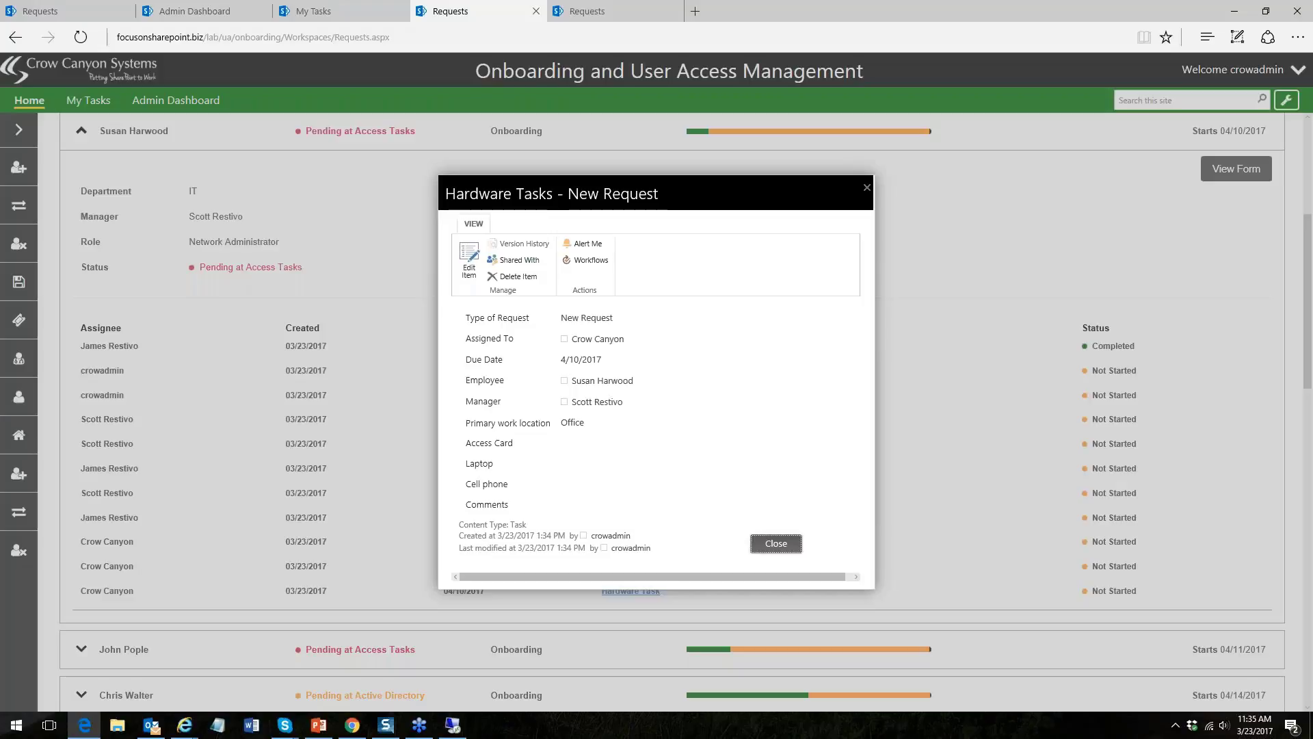
left_click(469, 260)
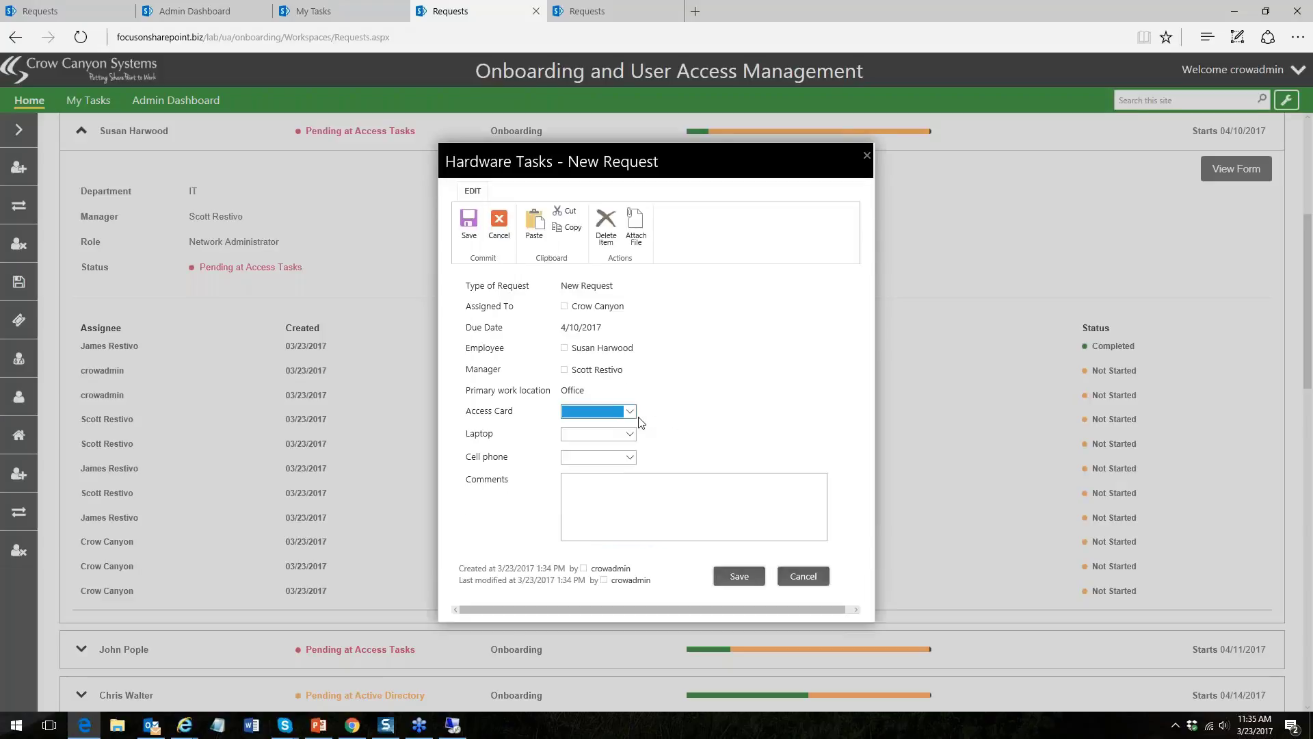
left_click(629, 412)
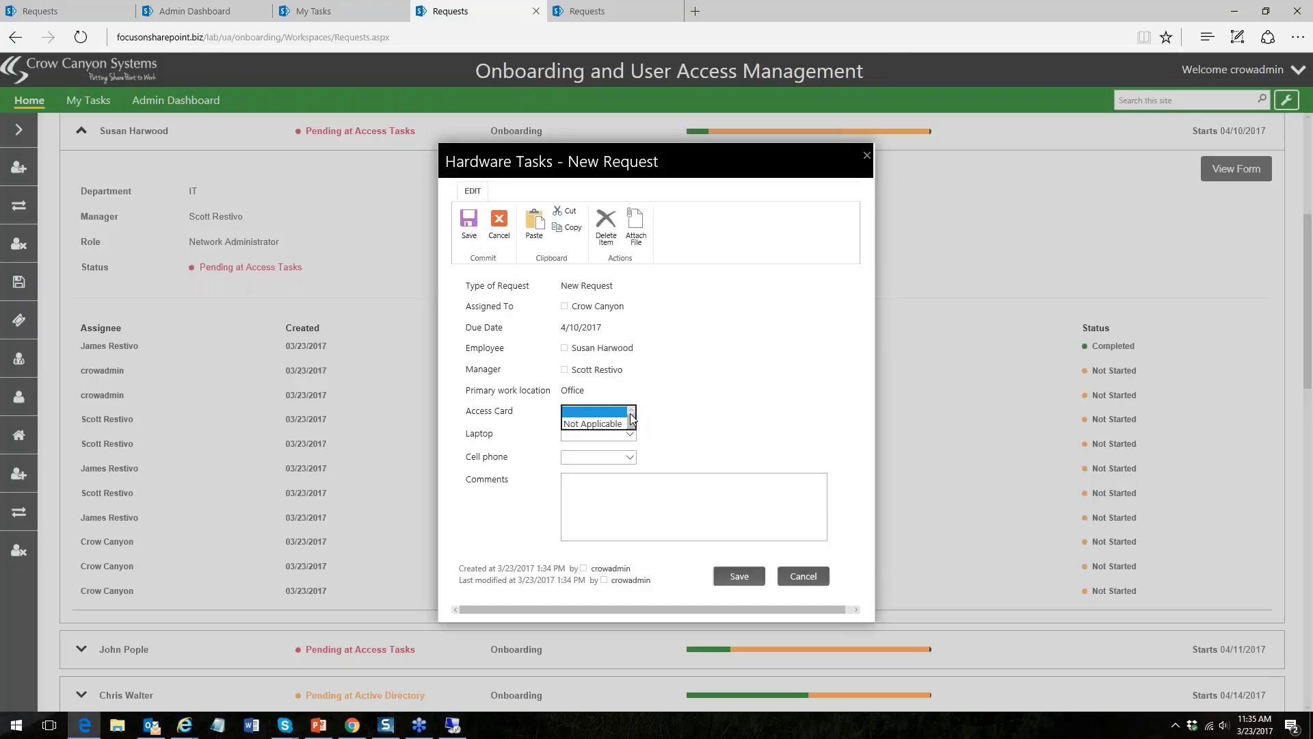
left_click(667, 418)
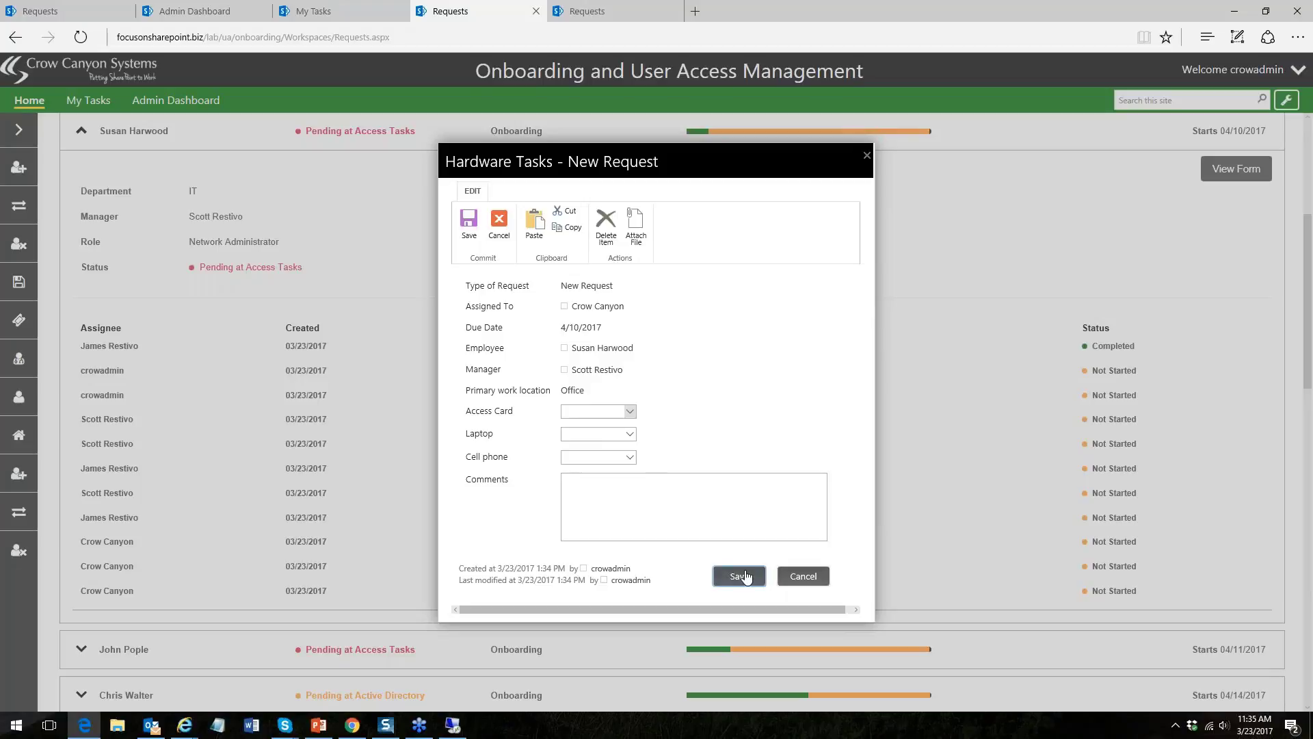
left_click(803, 577)
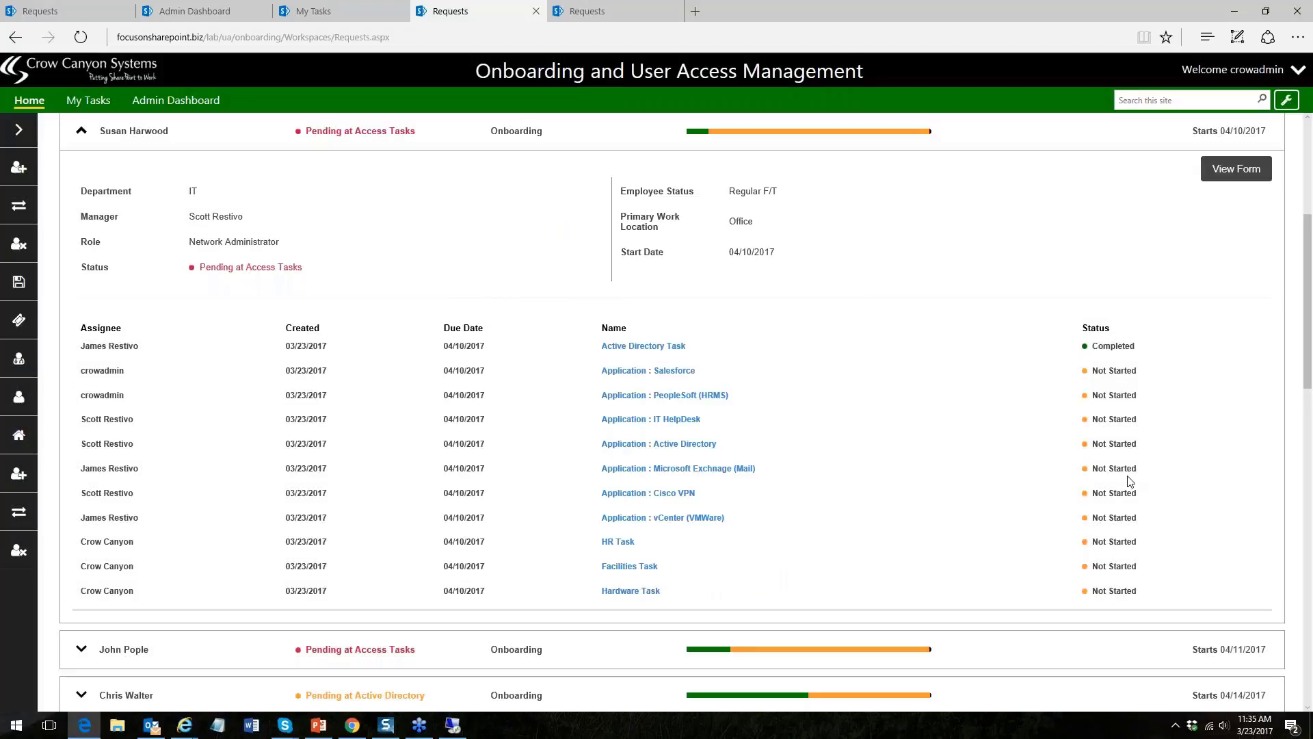
- Re-expand the request to review its Active Directory Task, collapse it, and expand the side navigation
left_click(81, 131)
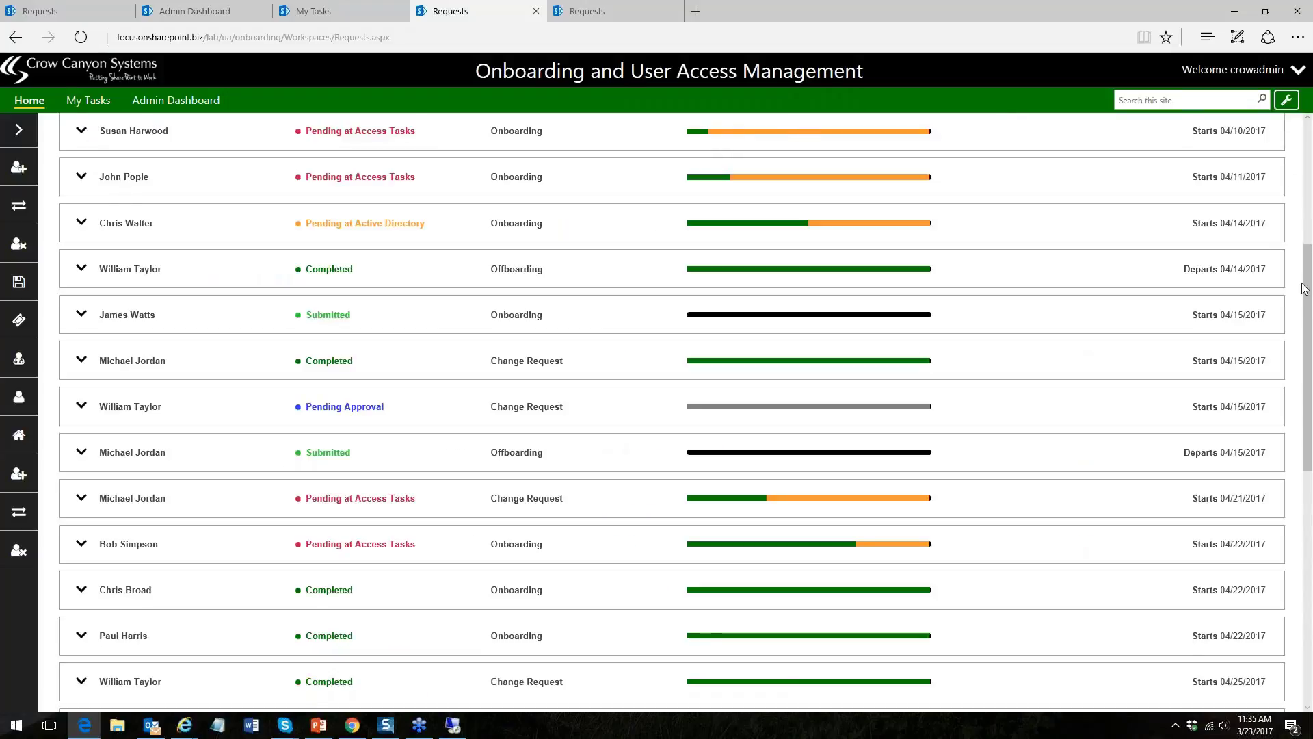
scroll(1307, 284, "up", 5)
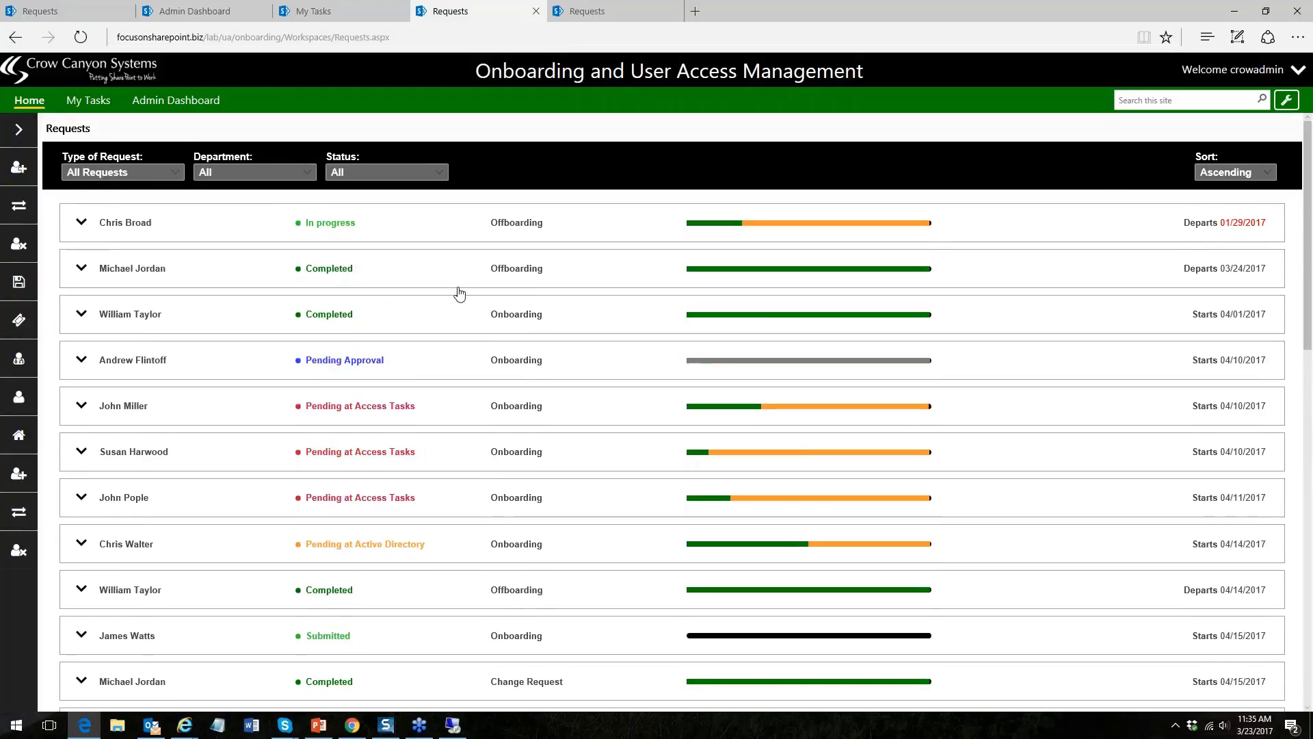
left_click(81, 452)
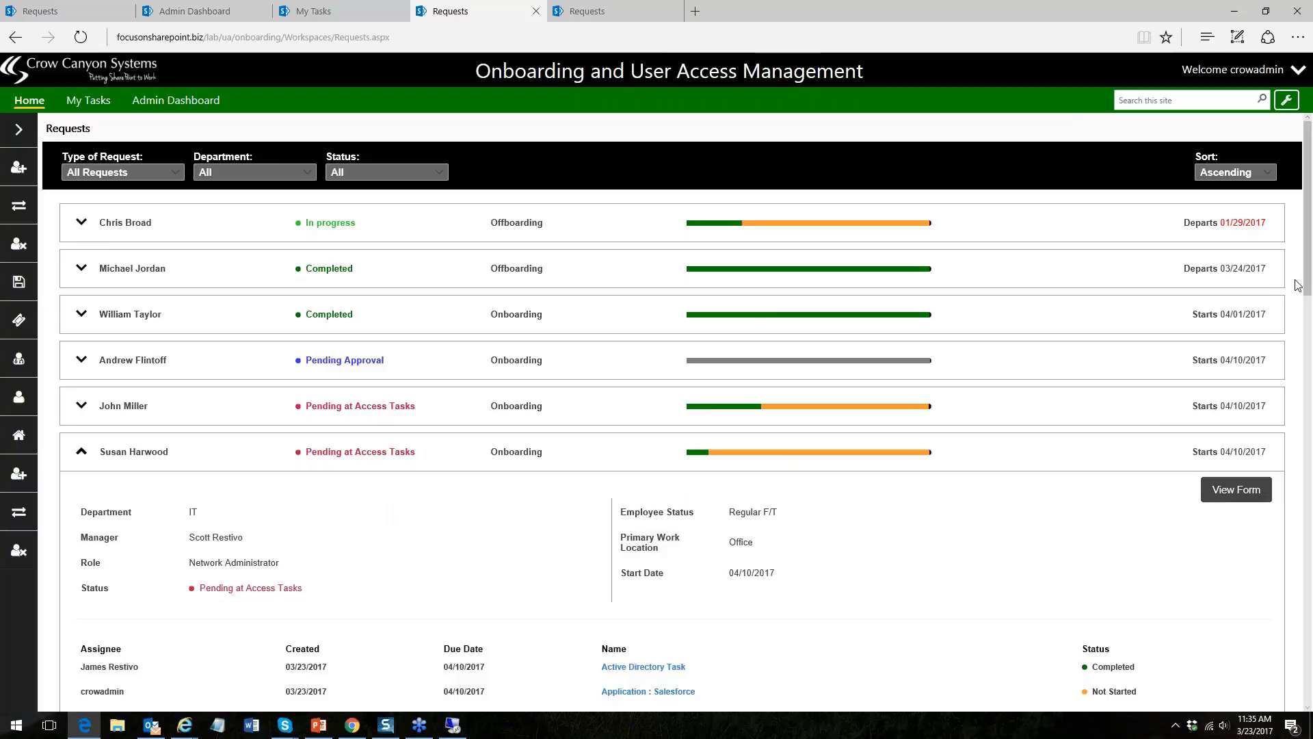
left_click_drag(1309, 278, 1293, 384)
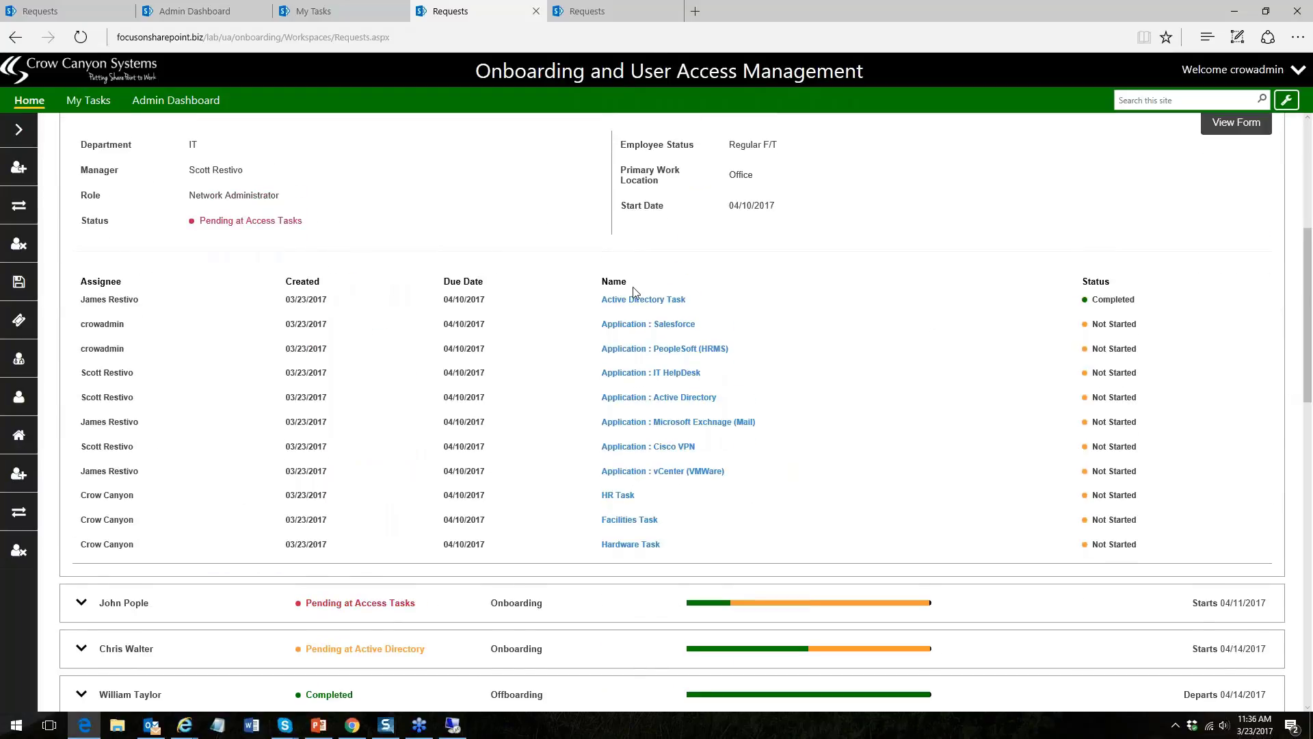
left_click(647, 299)
left_click_drag(1304, 241, 1297, 179)
left_click_drag(1308, 236, 1308, 143)
left_click(82, 400)
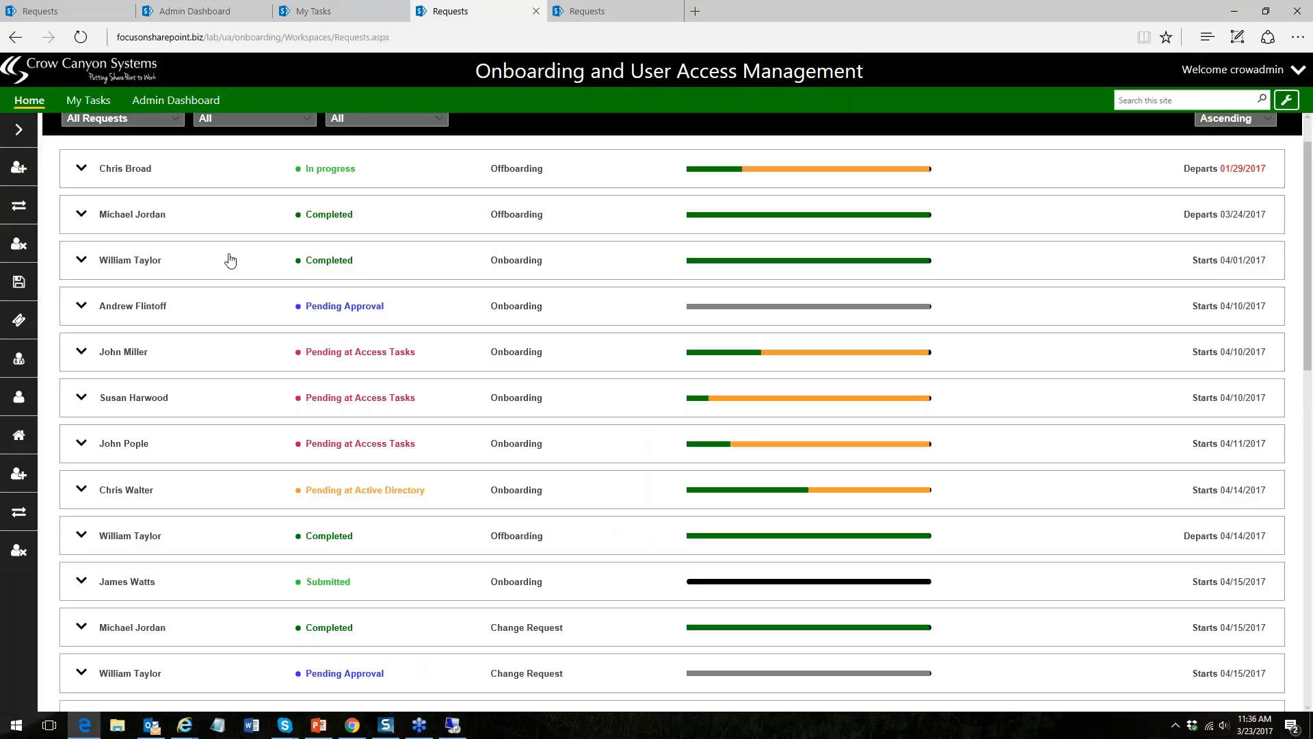
left_click(19, 132)
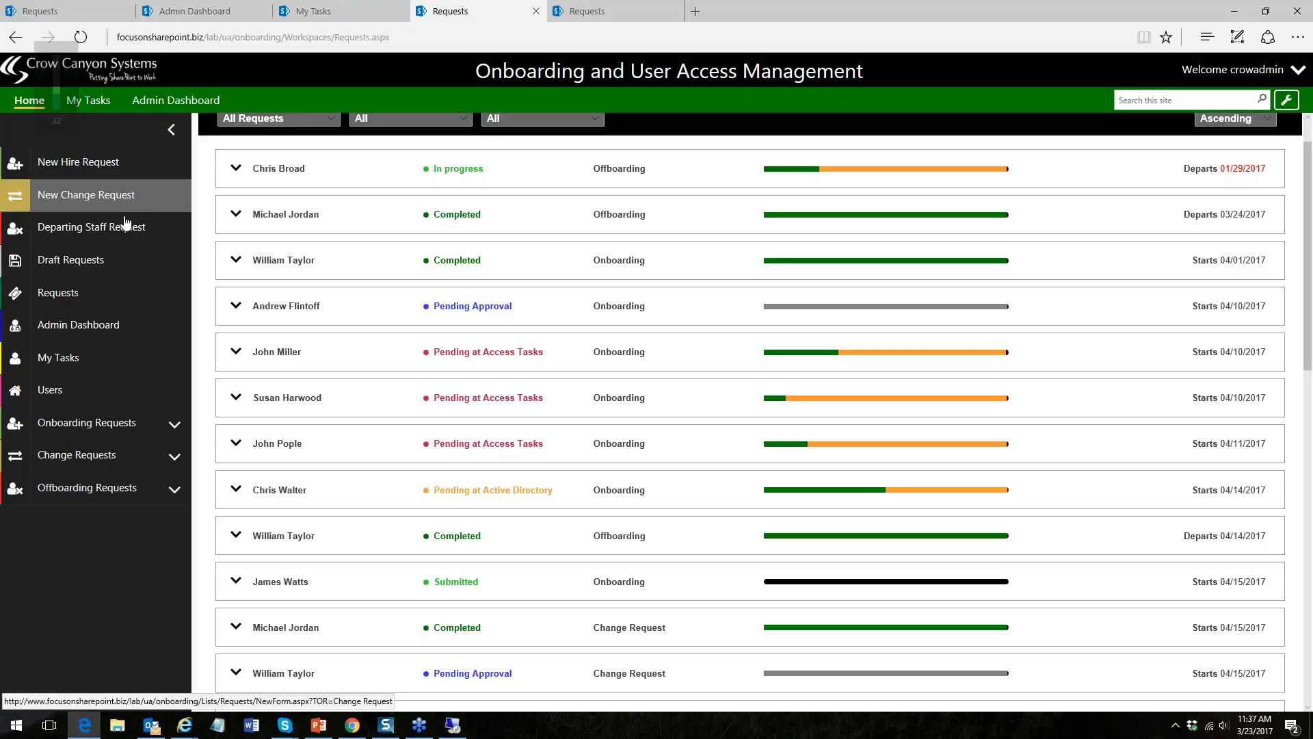
- Start a new change request and pick the employee from the suggestions
left_click(106, 197)
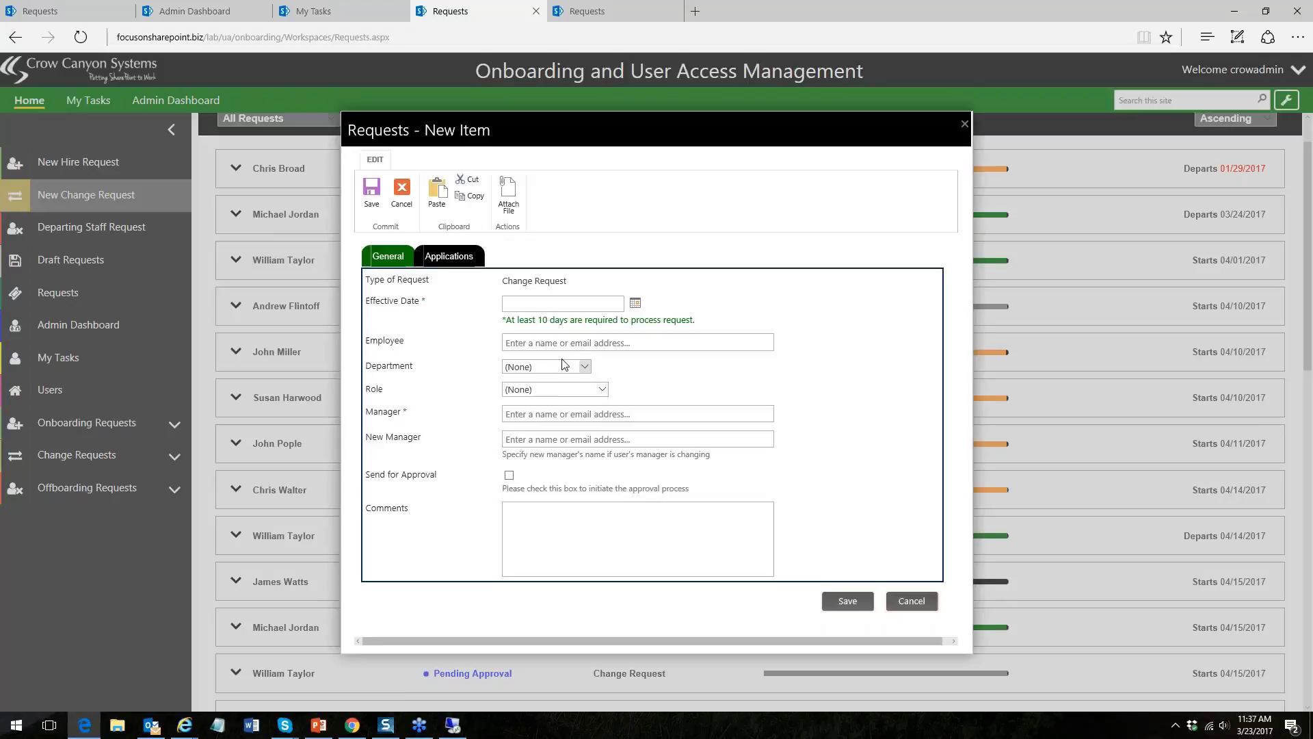
left_click(519, 343)
type("sus")
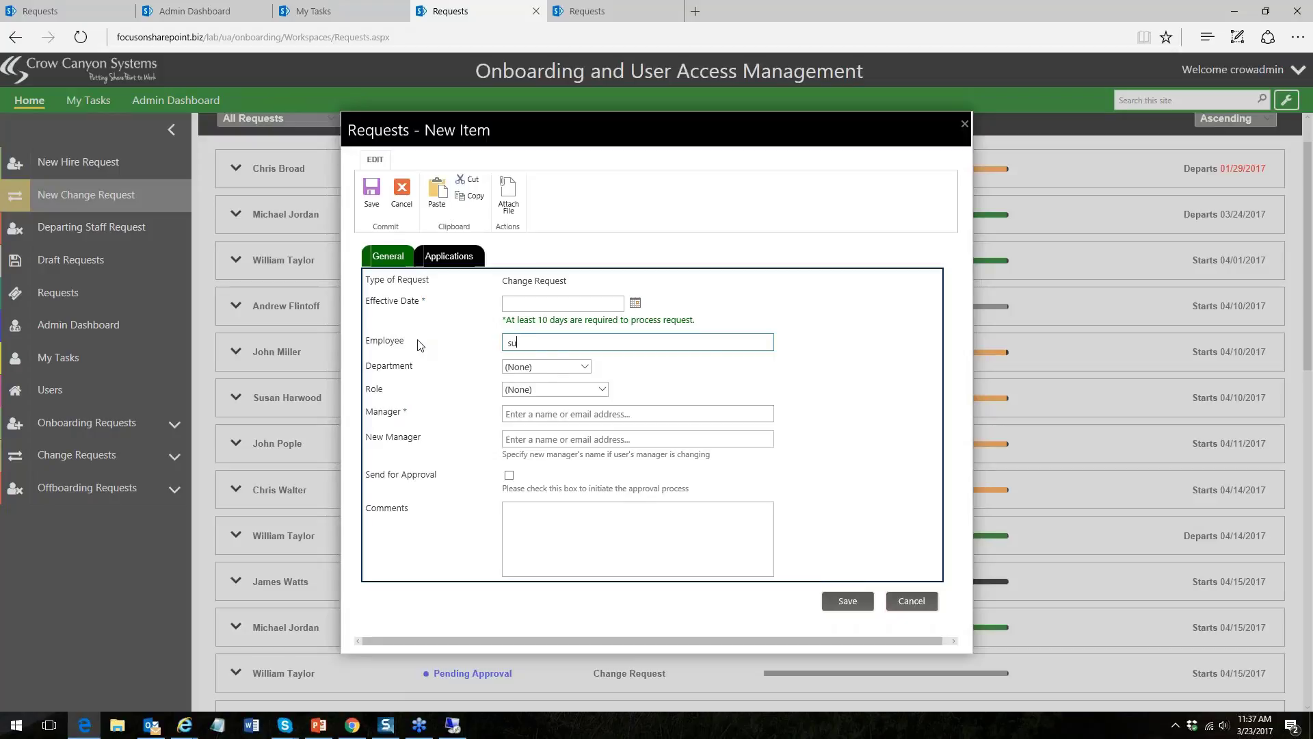
key("BackSpace")
key("BackSpace")
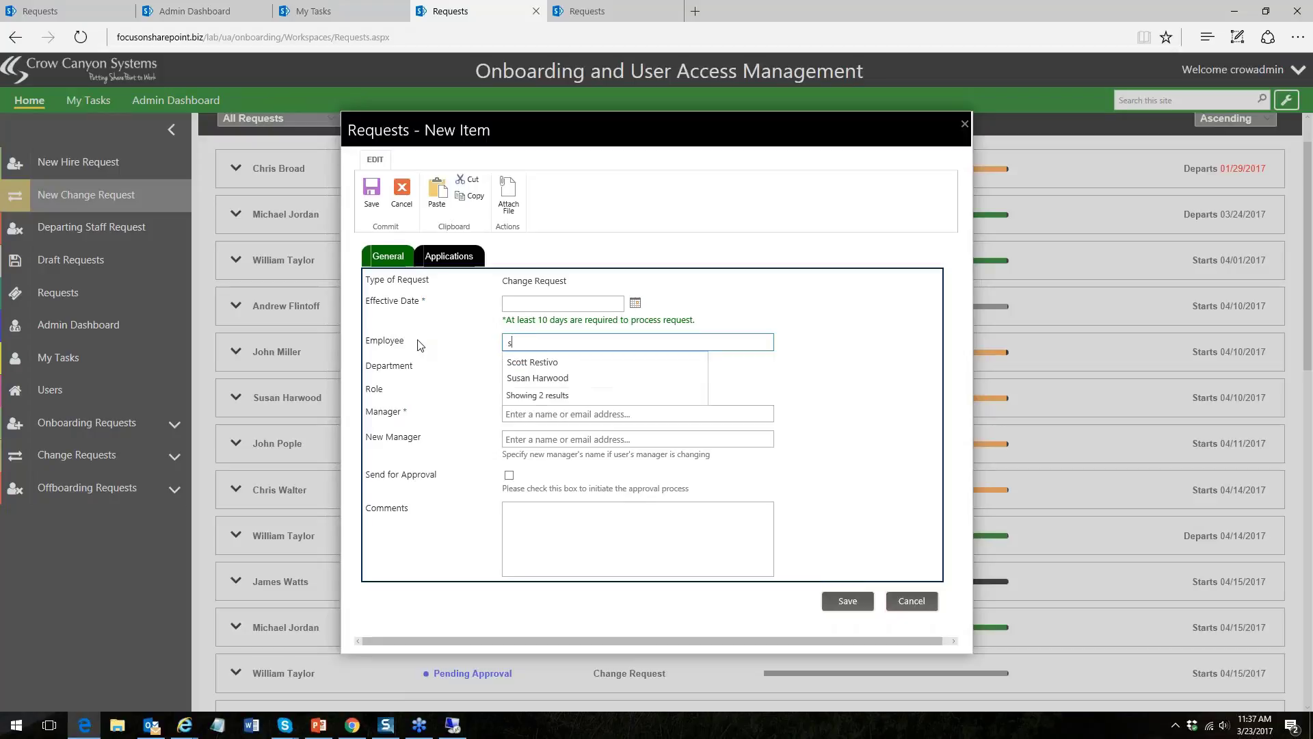
type("sc")
left_click(537, 363)
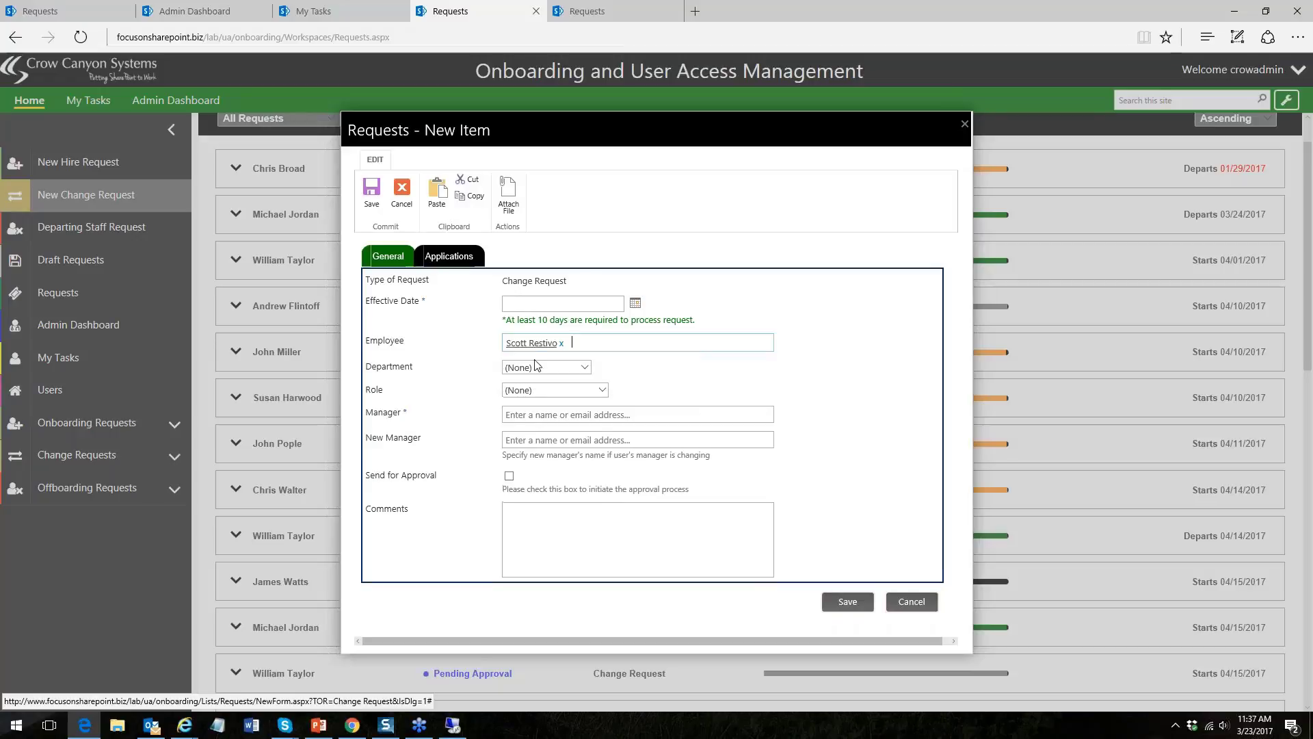
- Set effective date 3/27/2017, department IT and role IT Administrator
left_click(636, 302)
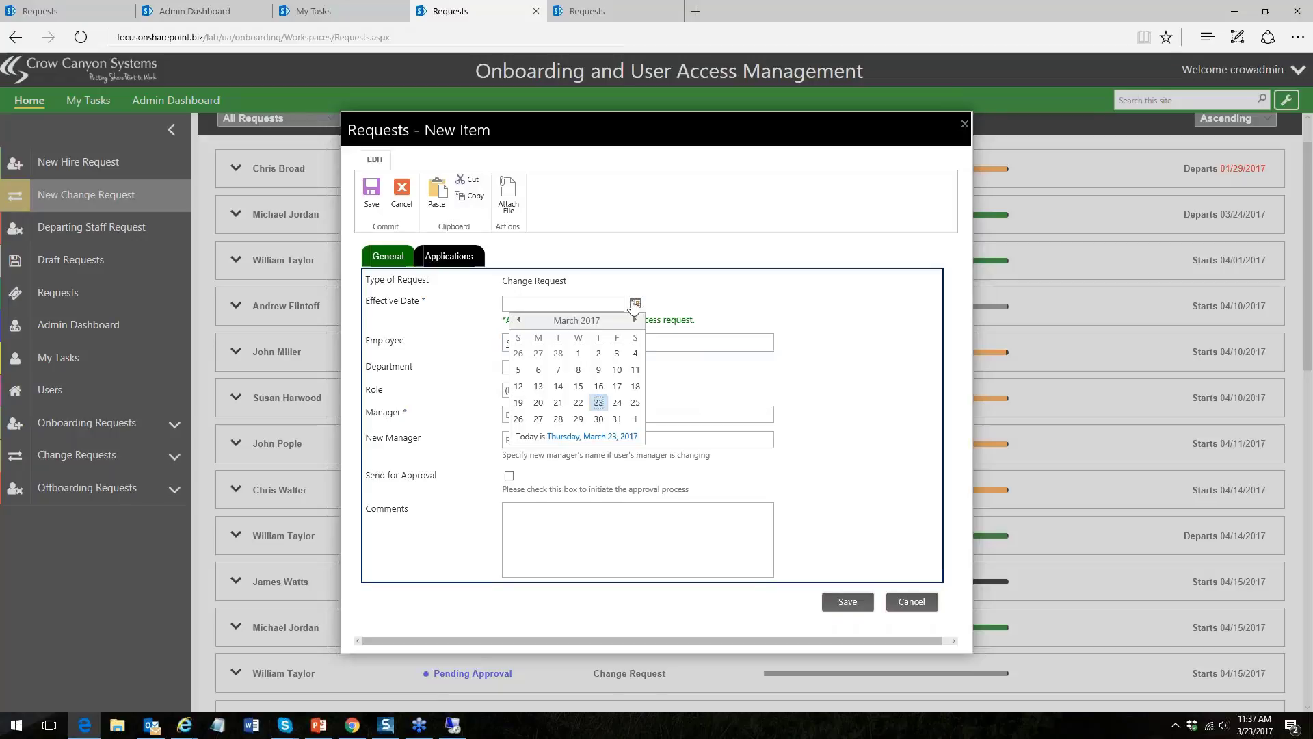
left_click(539, 419)
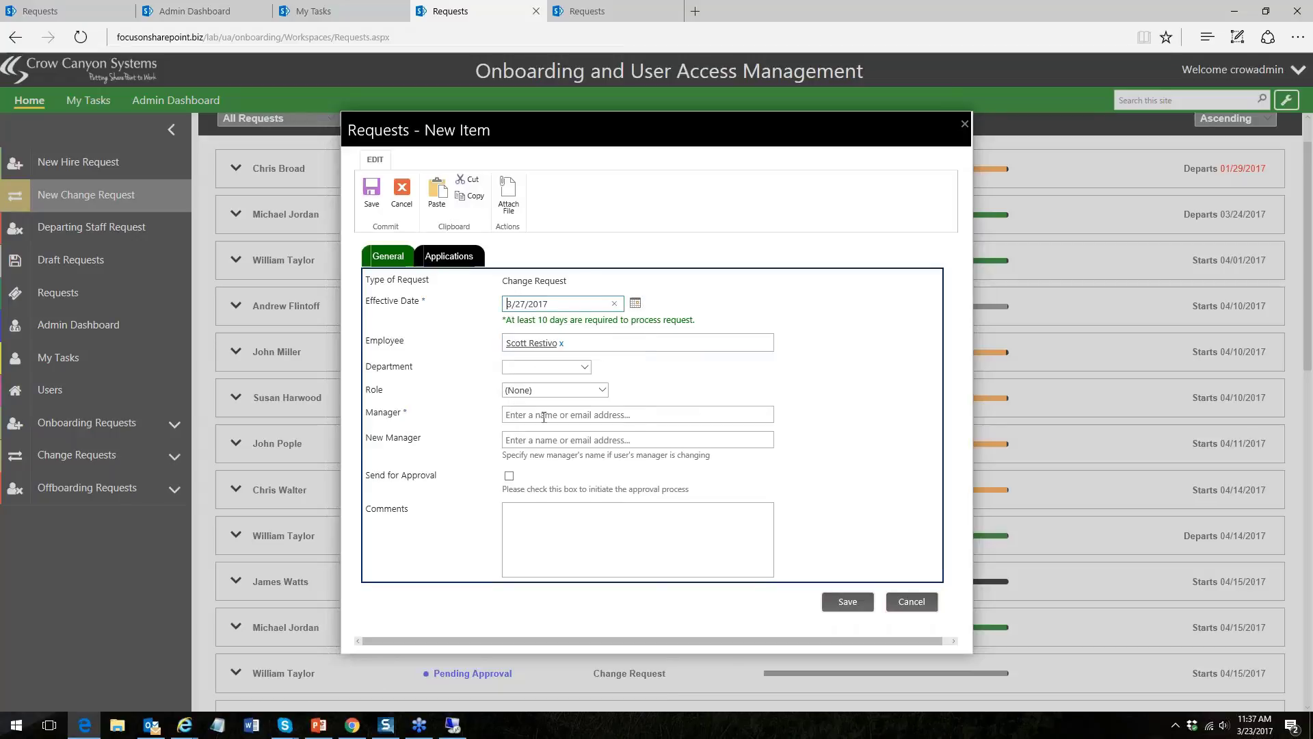
left_click(585, 368)
left_click(537, 417)
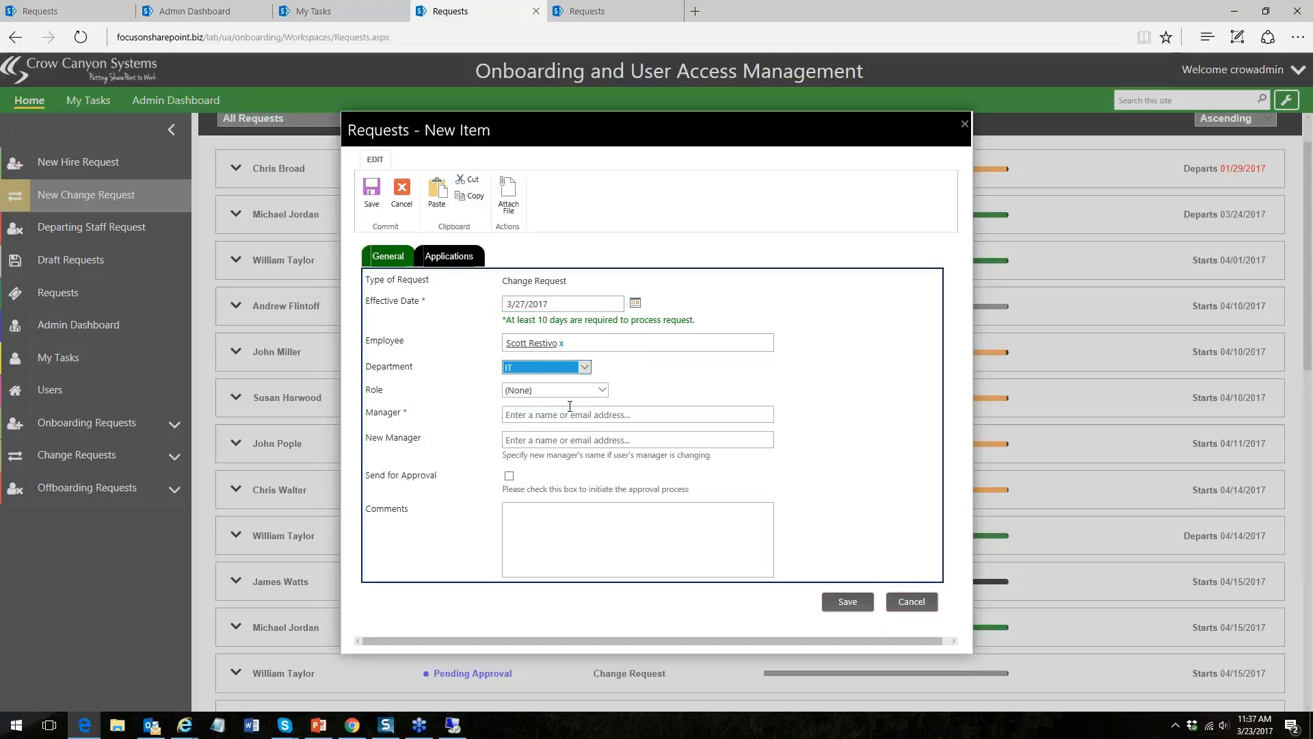
left_click(602, 390)
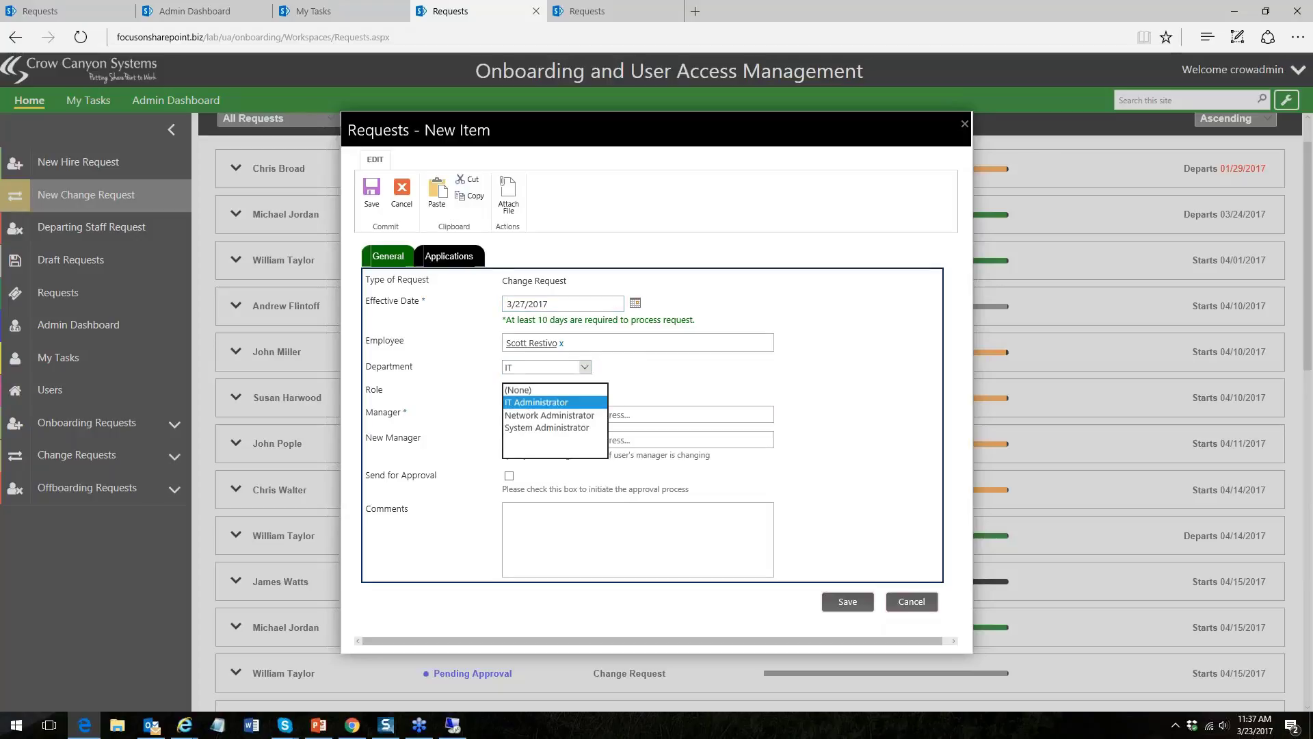
left_click(579, 405)
left_click(558, 440)
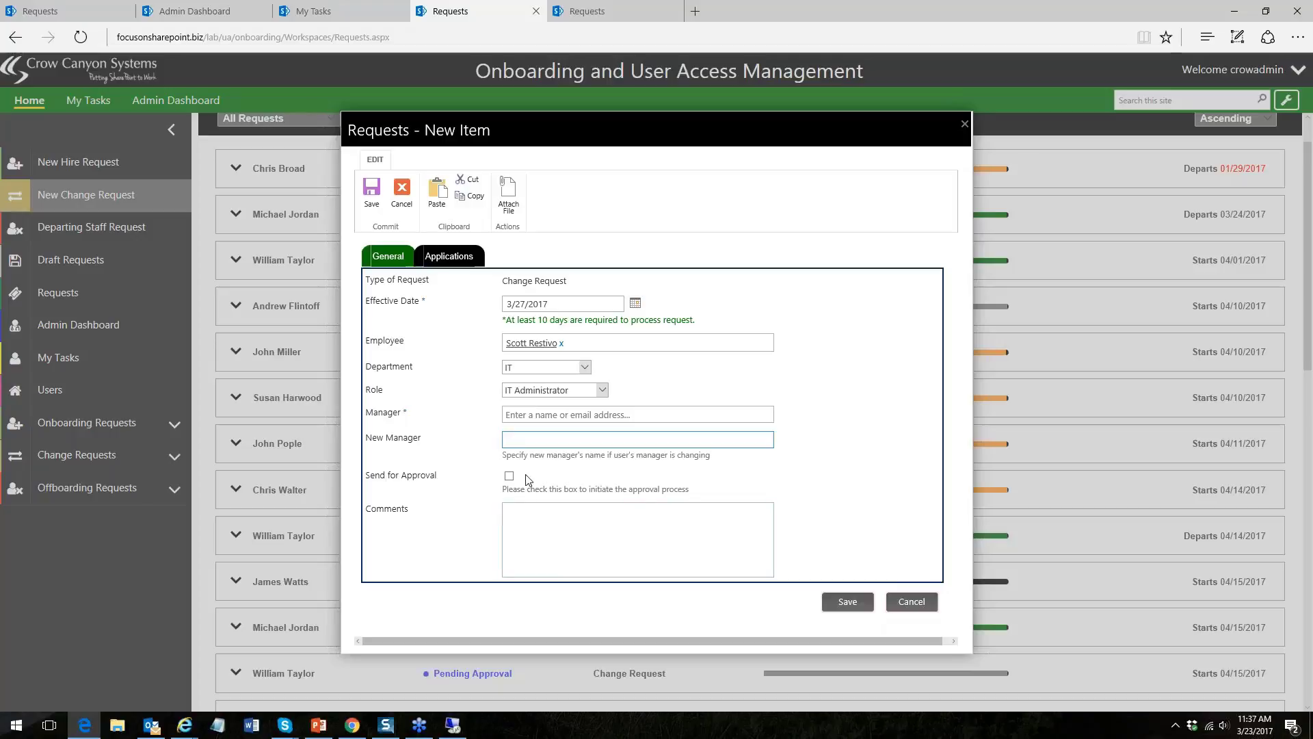
- Review the request's Applications section, then cancel the change request
left_click(449, 256)
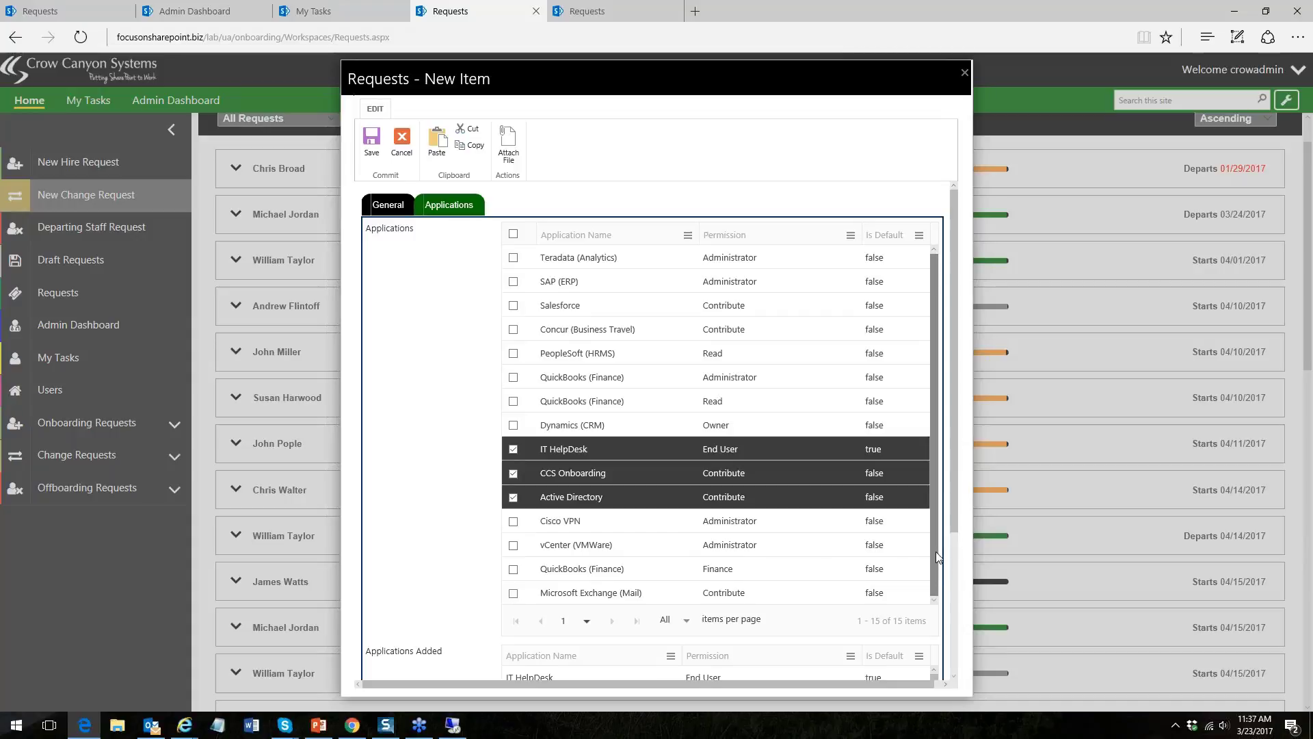
scroll(956, 669, "down", 3)
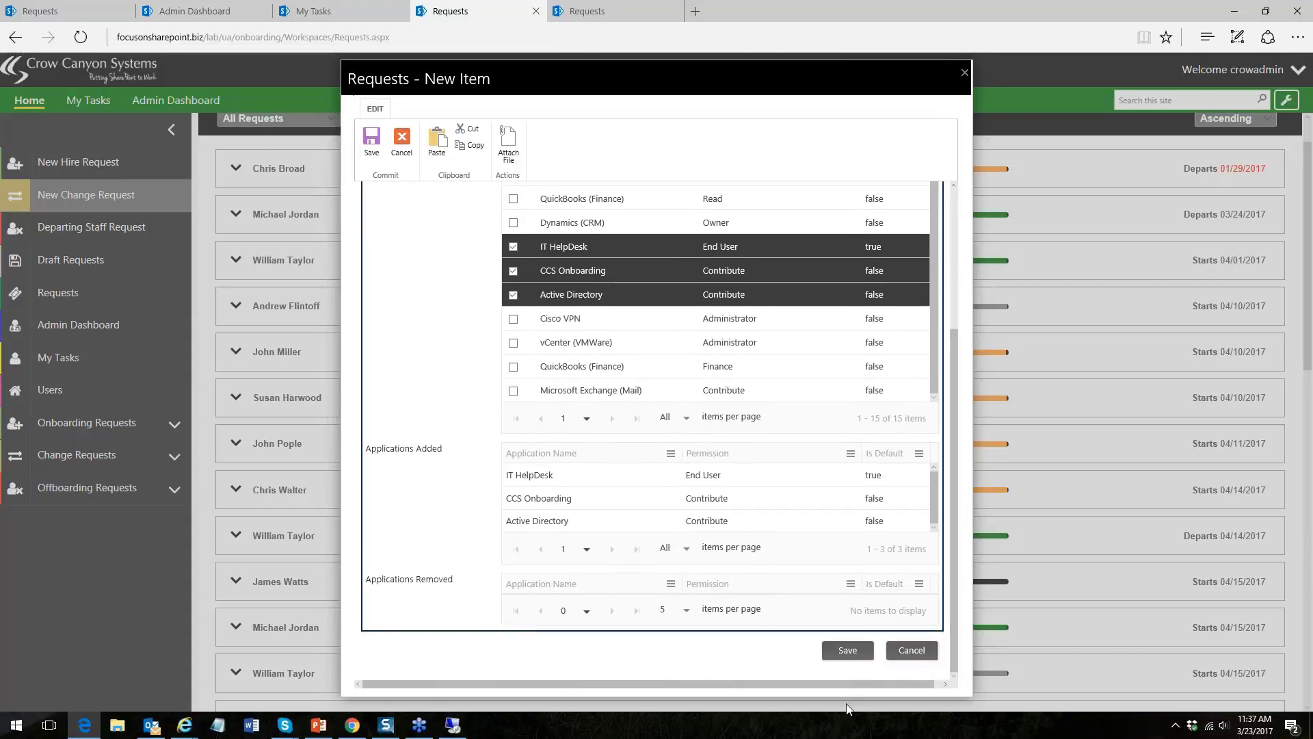
left_click(899, 656)
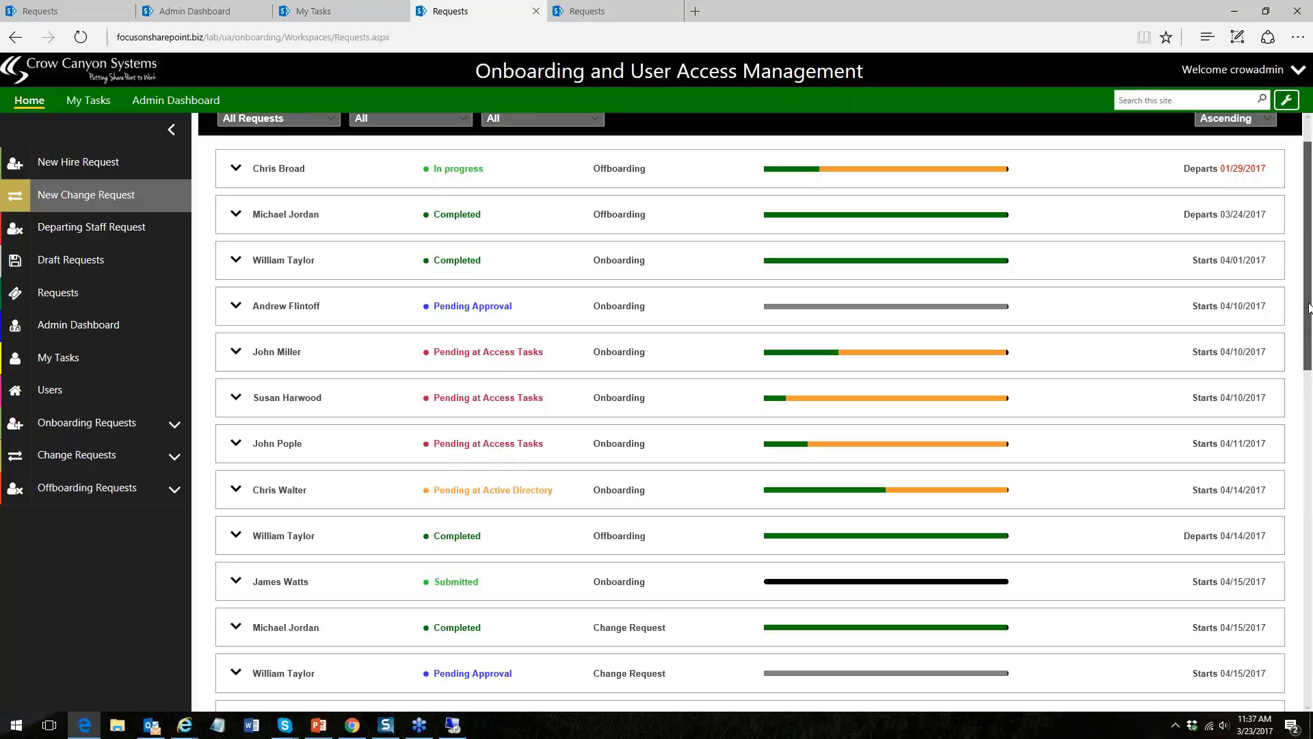
scroll(644, 615, "down", 5)
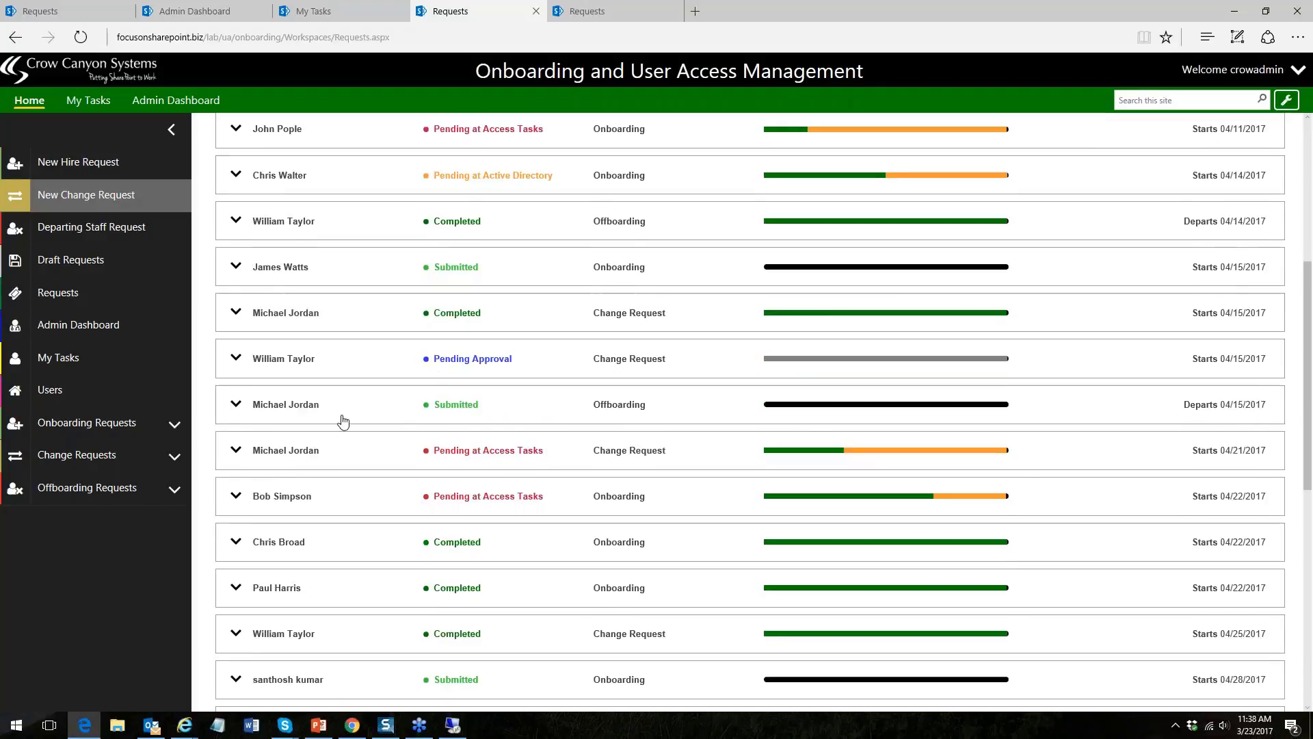
left_click(309, 449)
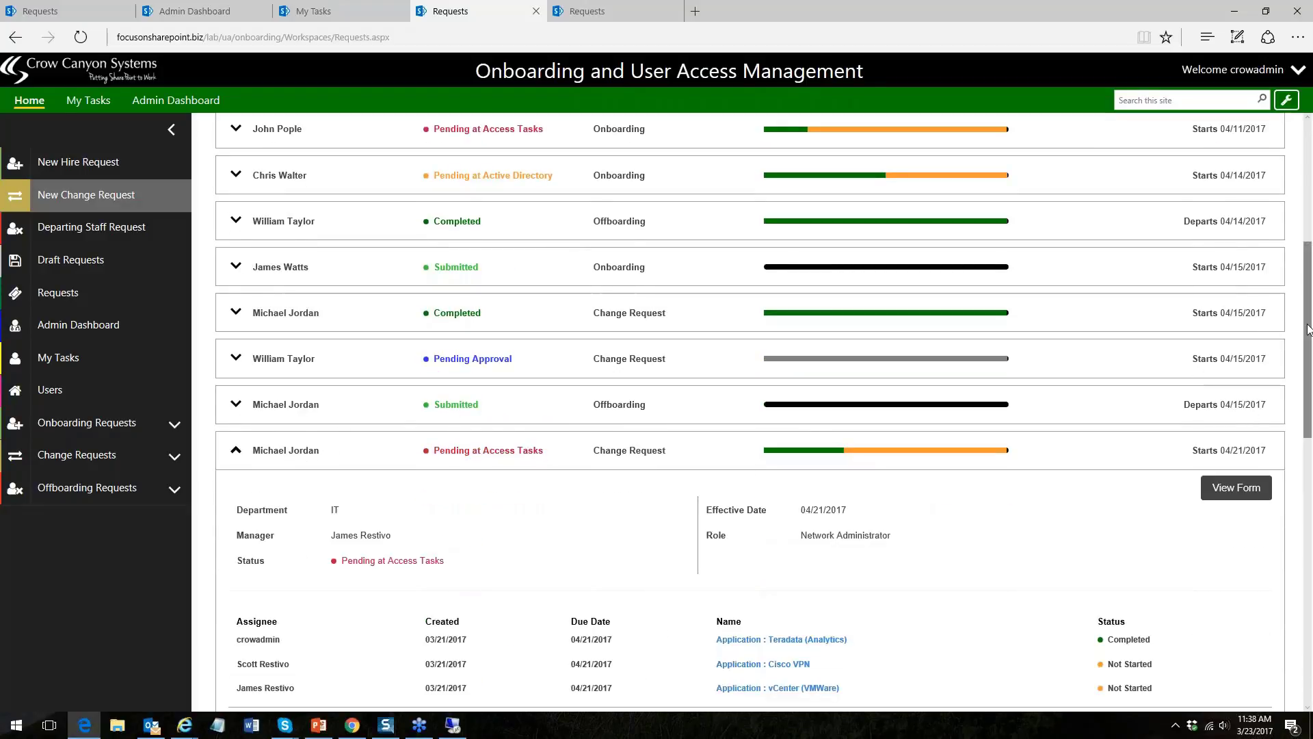
scroll(1310, 431, "down", 5)
scroll(1310, 431, "up", 2)
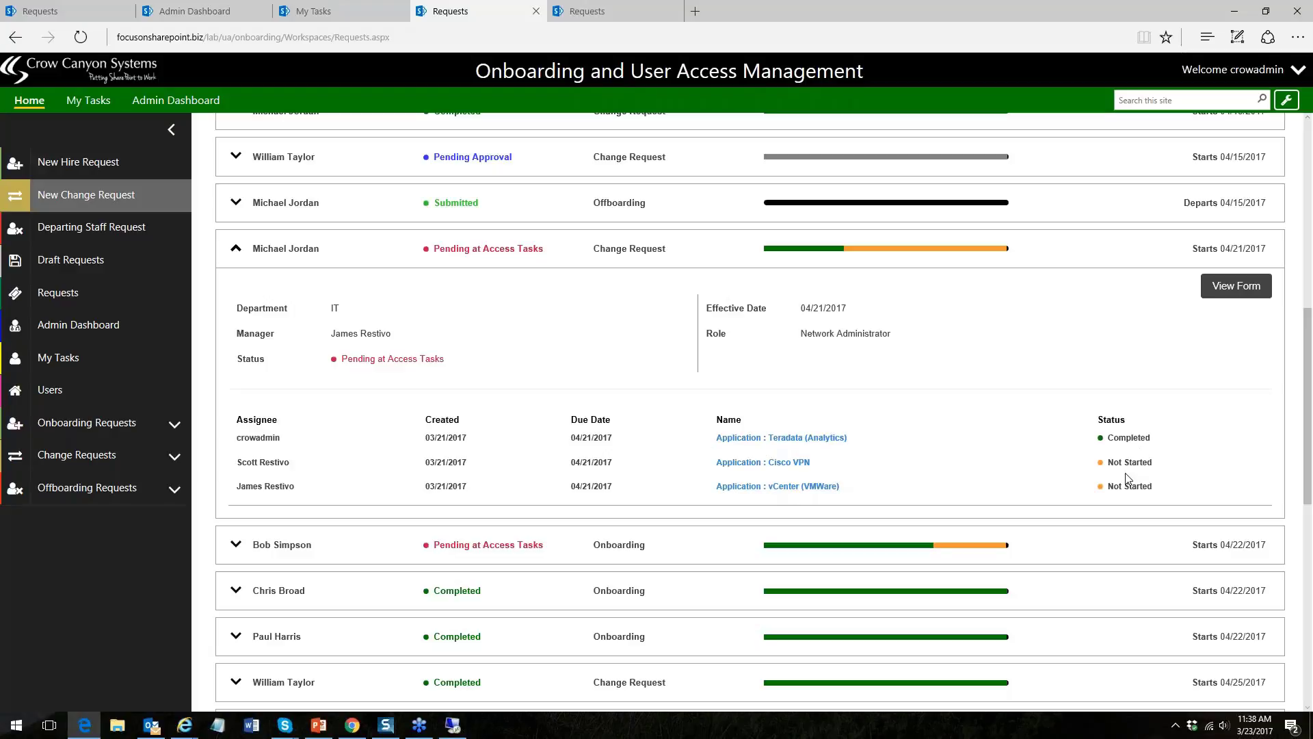
left_click(807, 462)
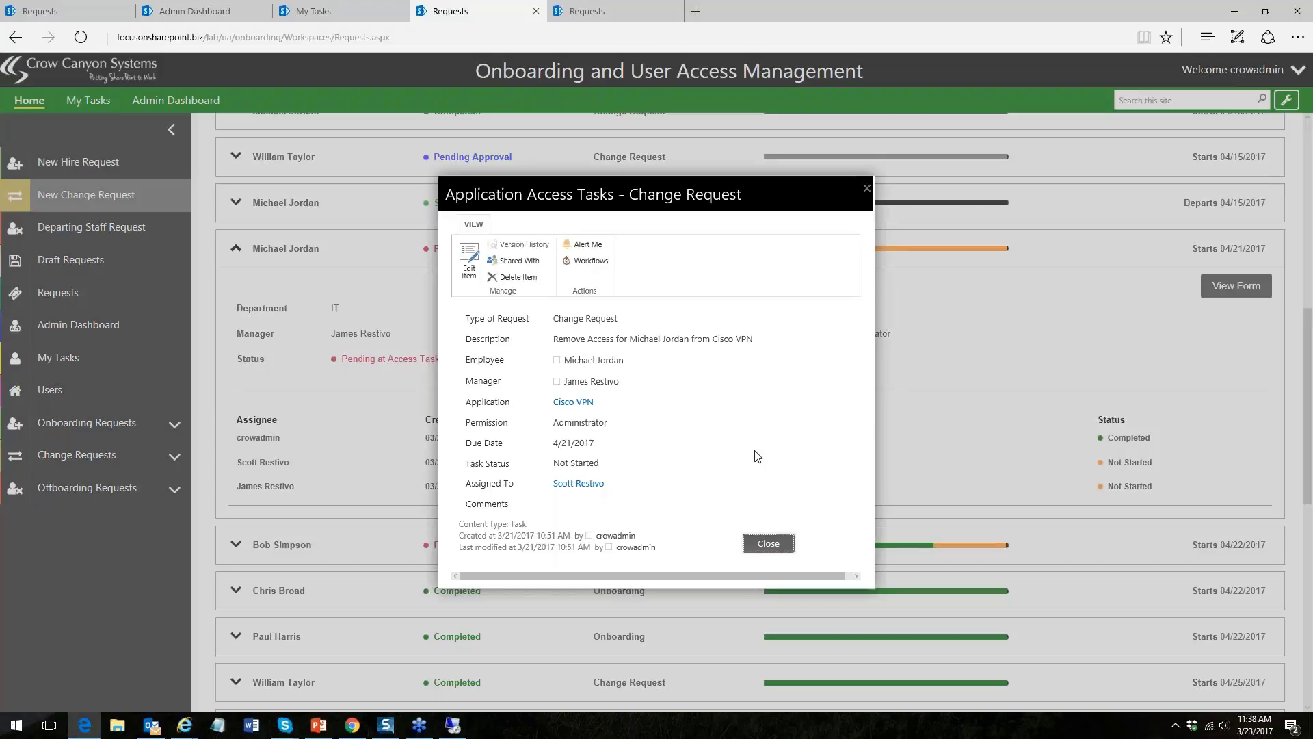
left_click(768, 543)
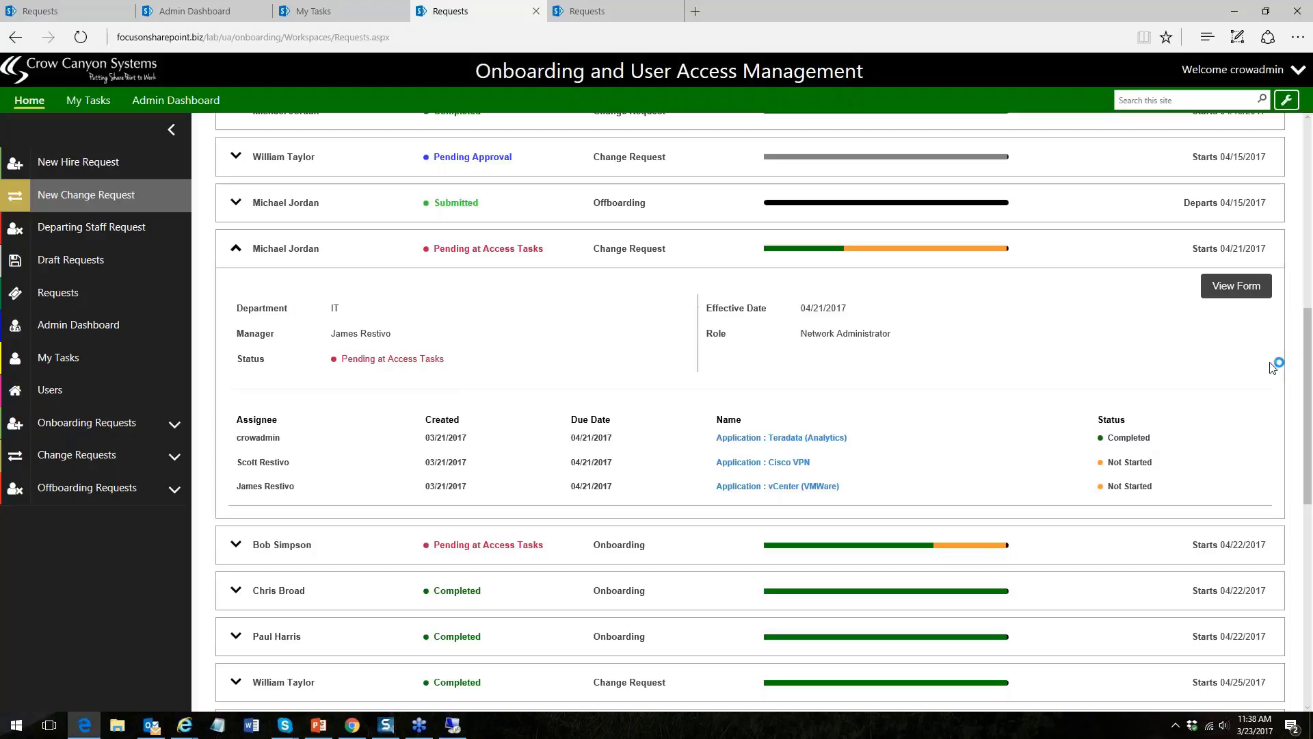
scroll(1286, 367, "up", 1)
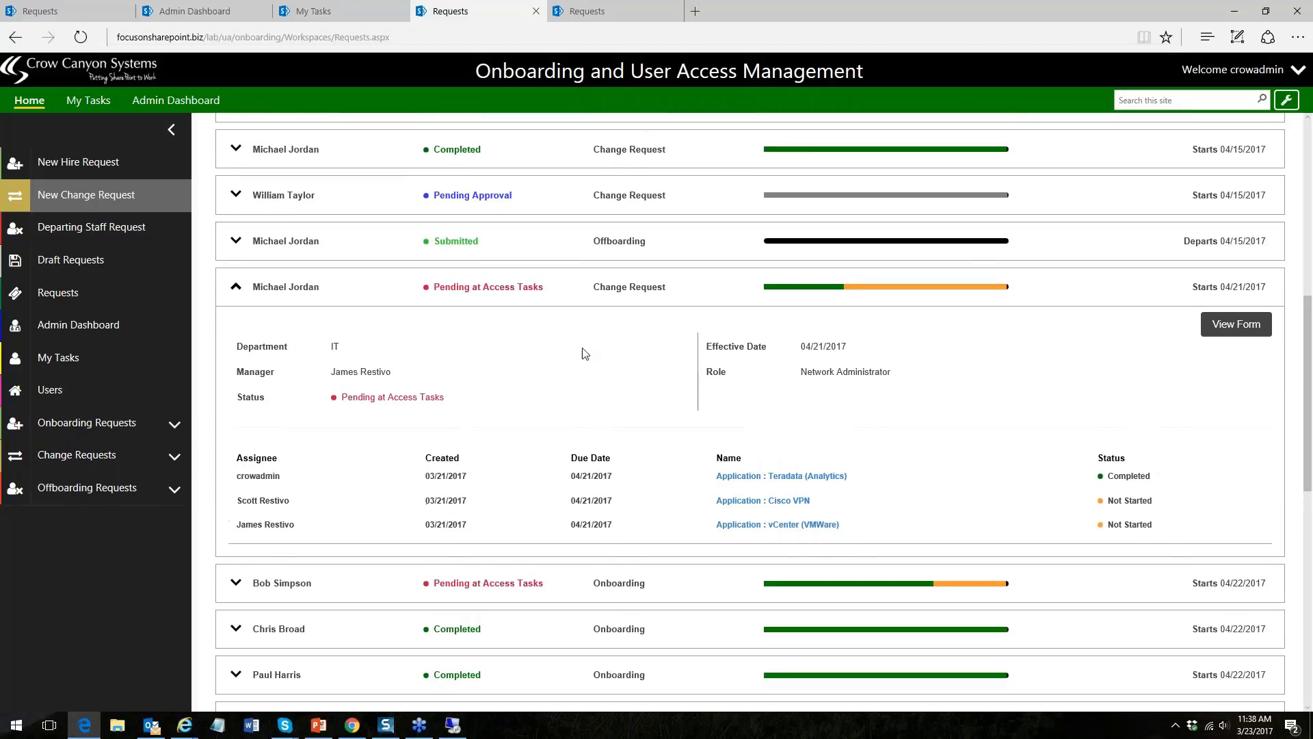
left_click(236, 287)
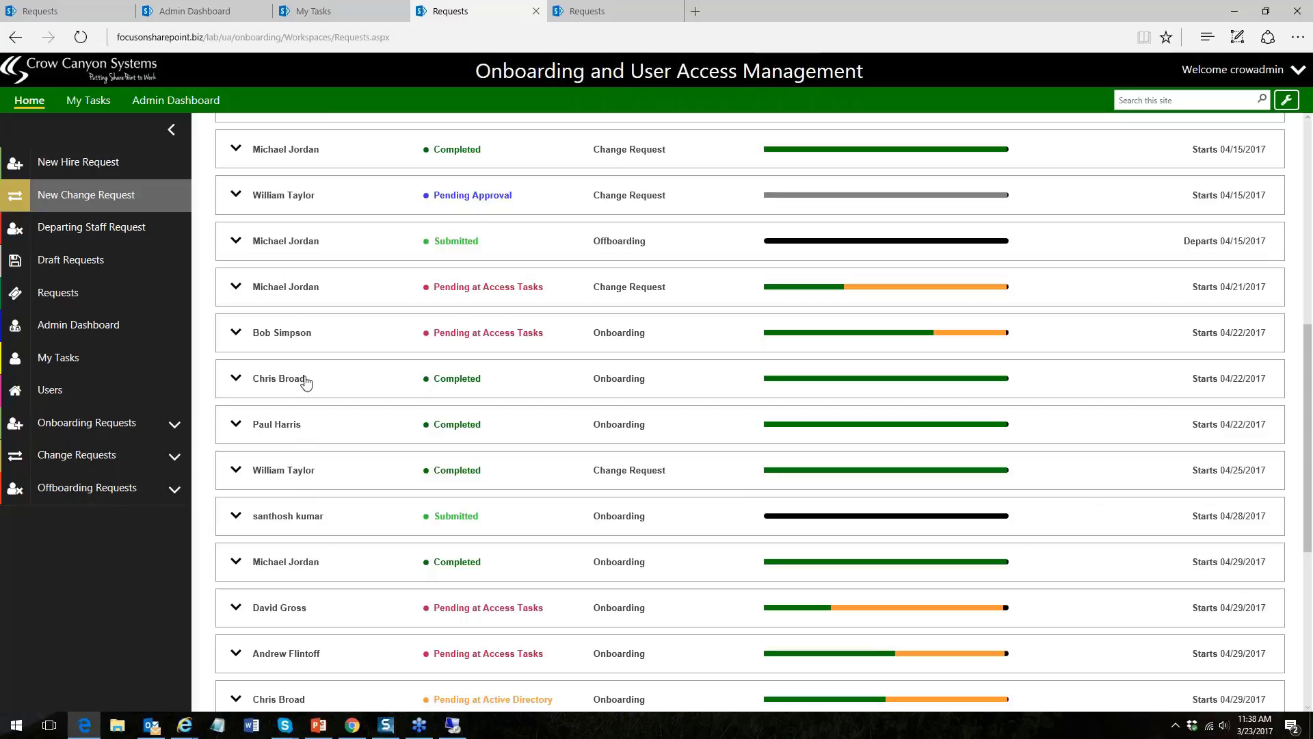
left_click(236, 241)
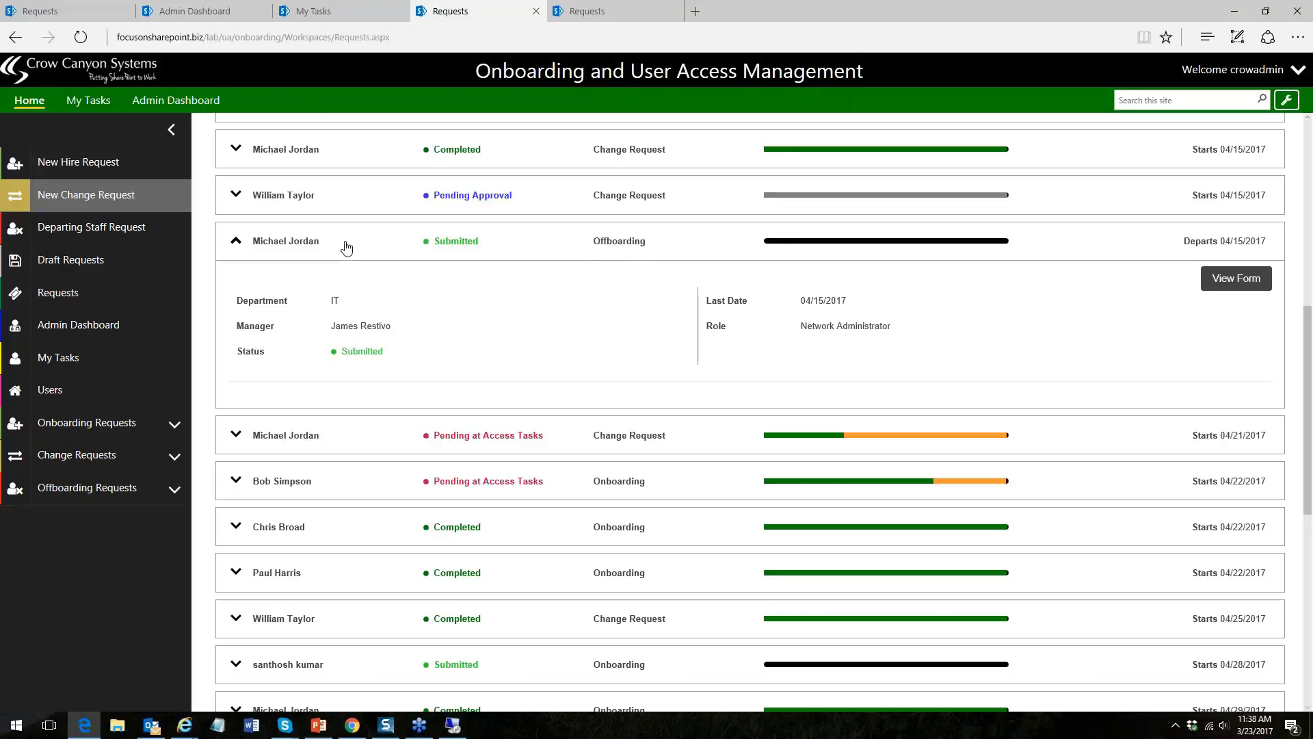
left_click(241, 243)
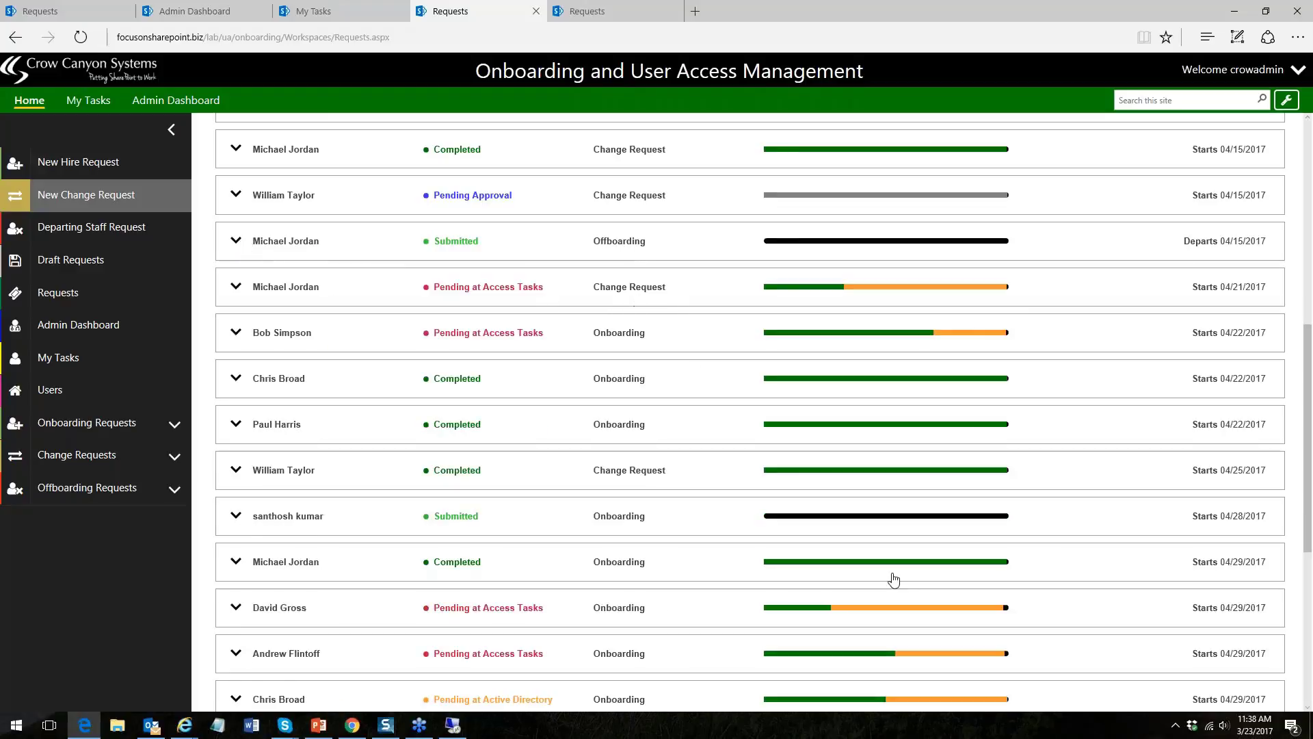
scroll(1307, 287, "up", 6)
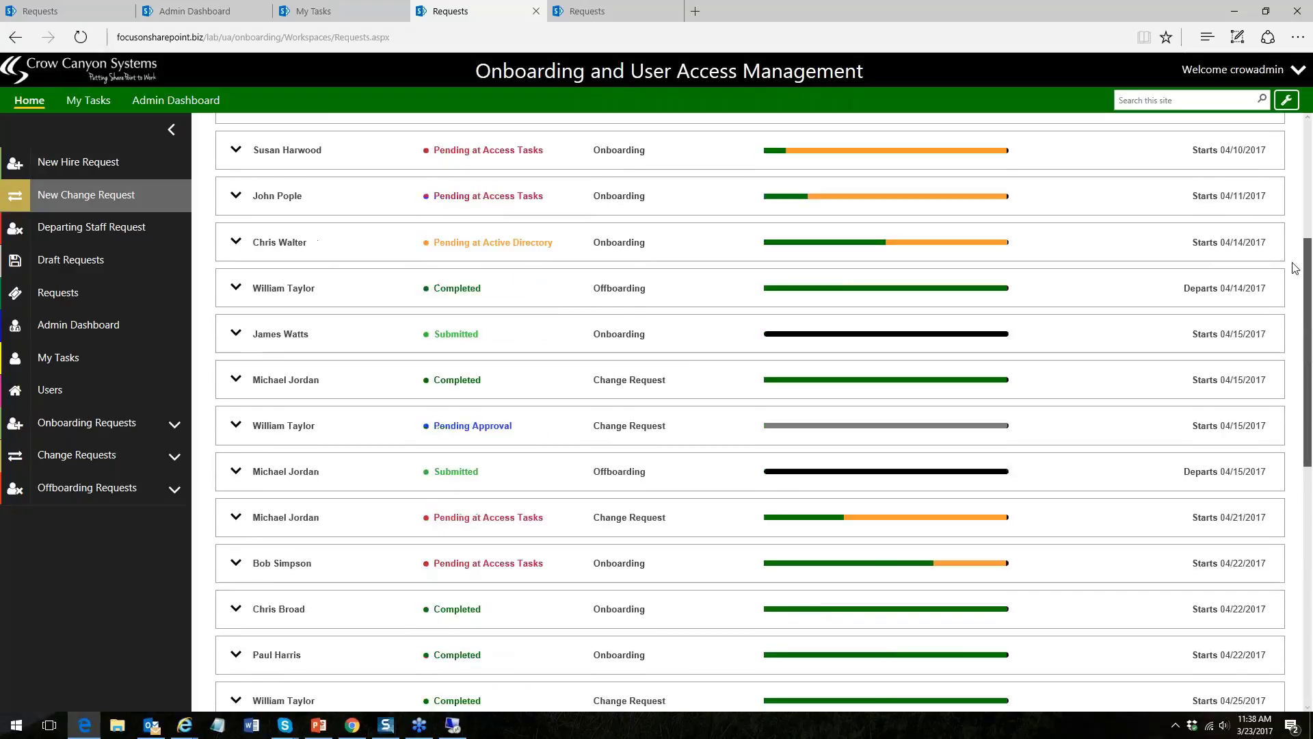
scroll(1274, 196, "up", 2)
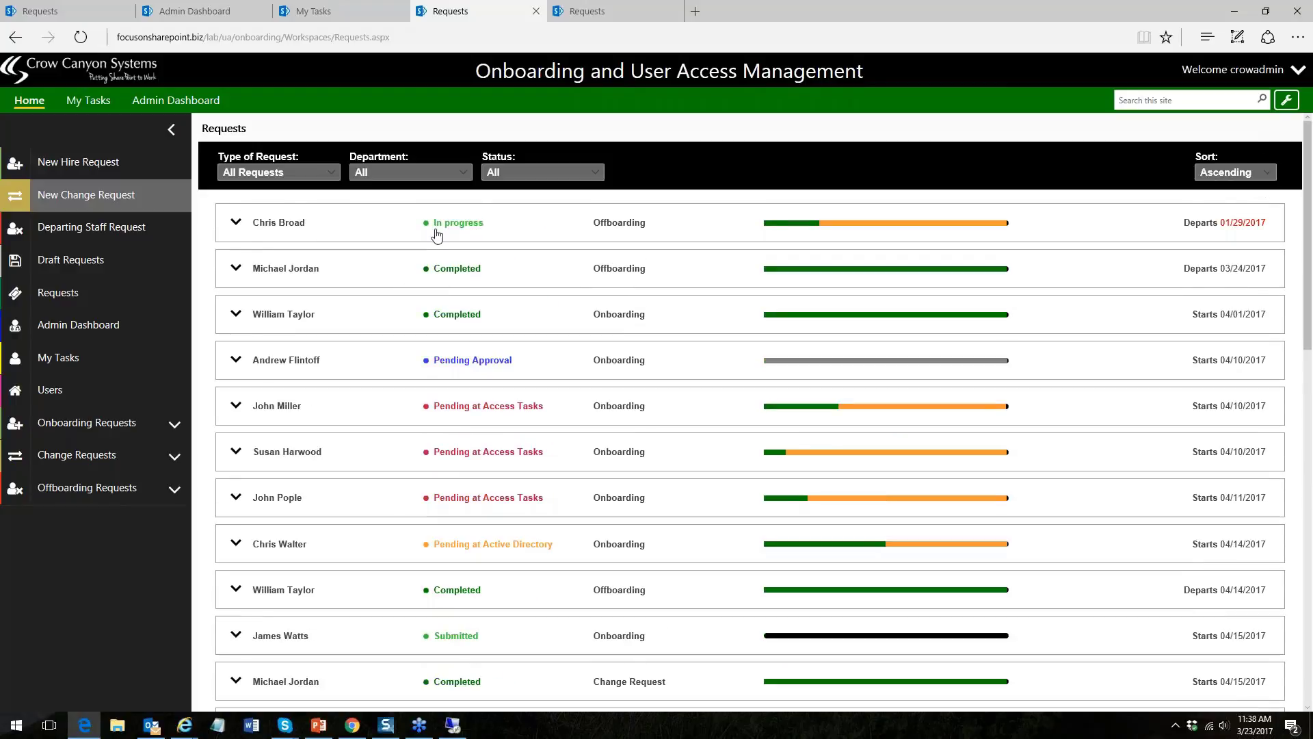
left_click(236, 223)
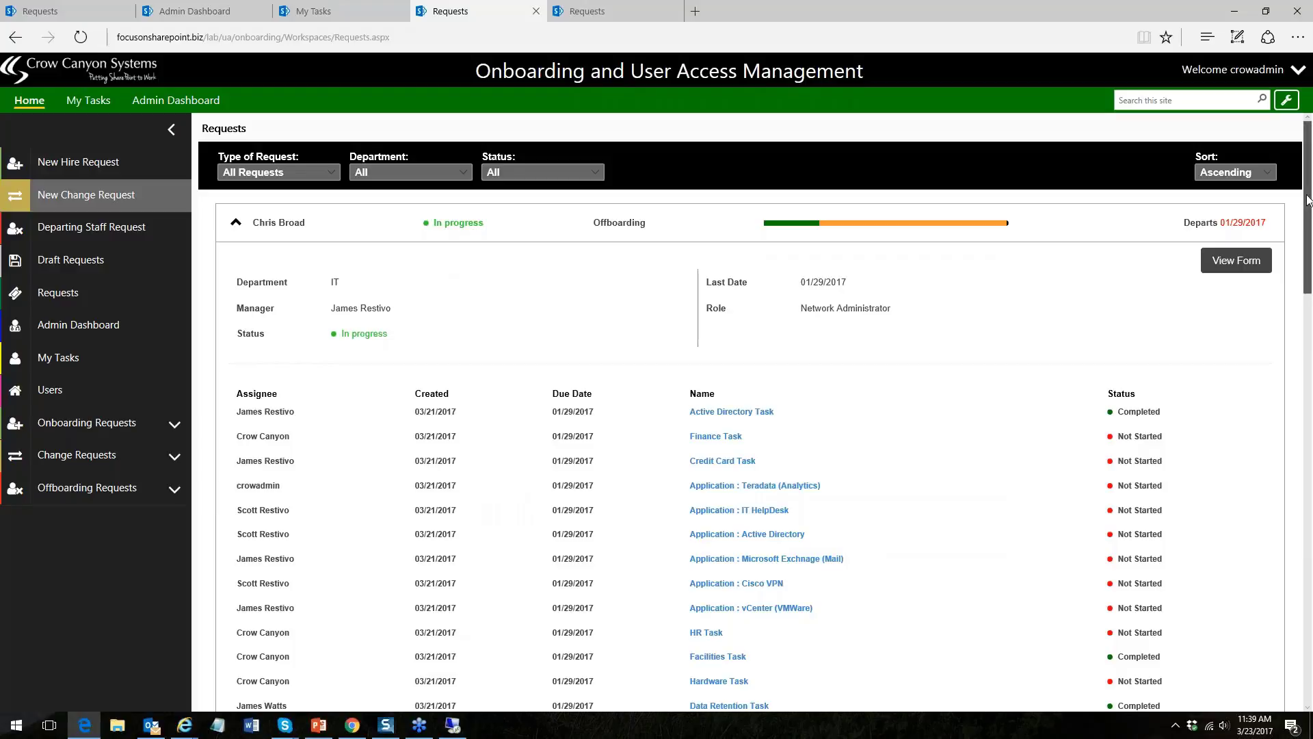
scroll(1310, 199, "down", 2)
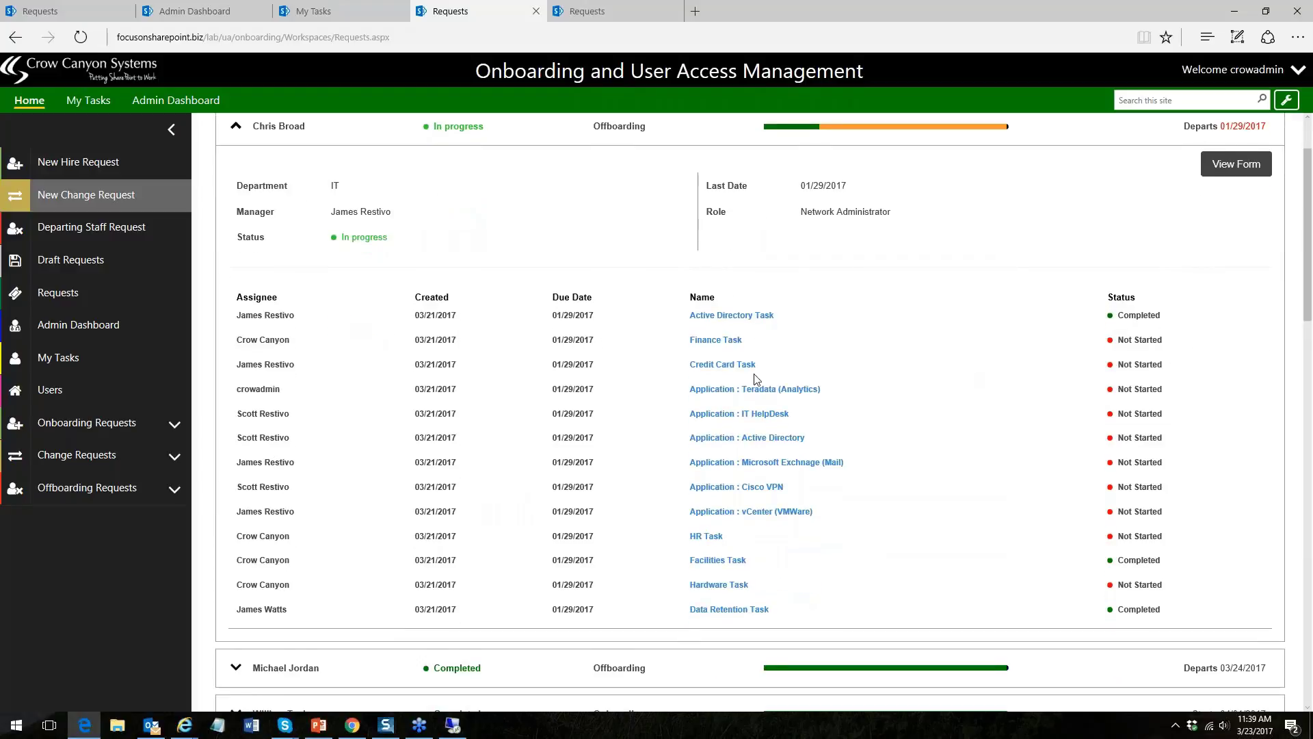
left_click(704, 316)
left_click(237, 129)
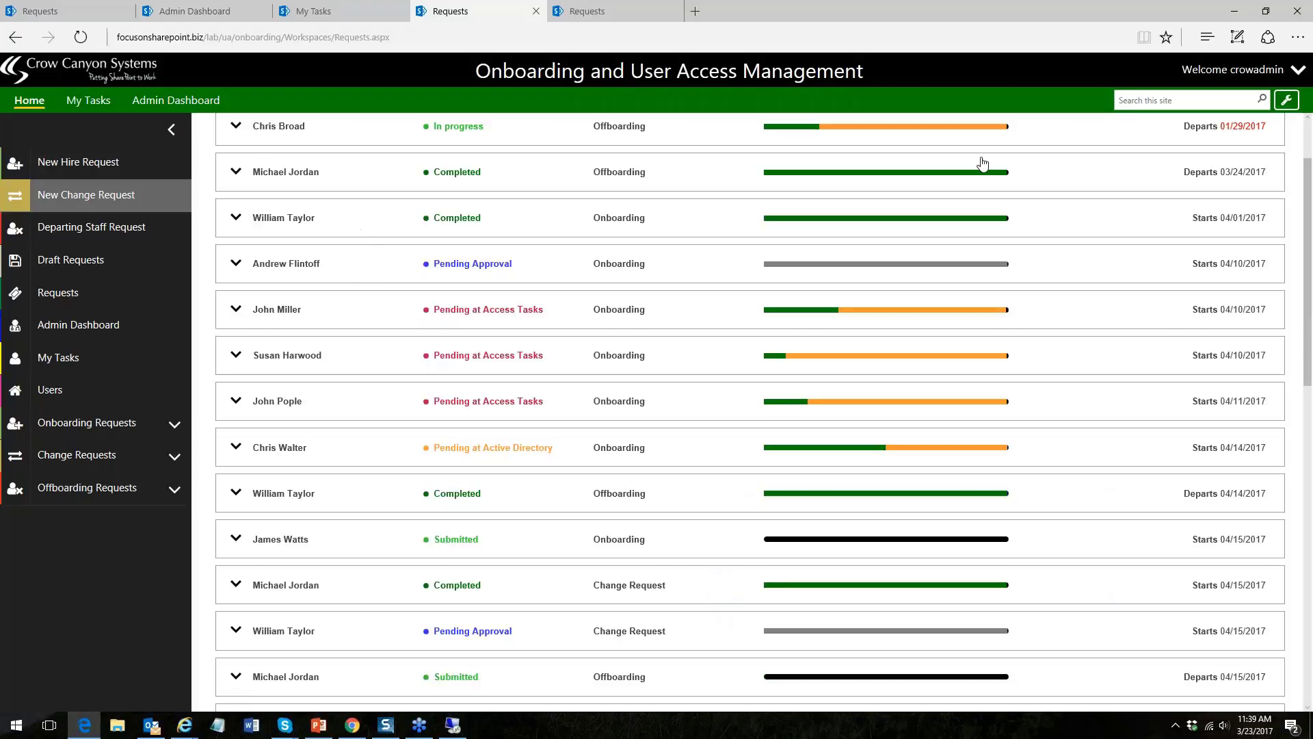
left_click_drag(1307, 191, 1310, 136)
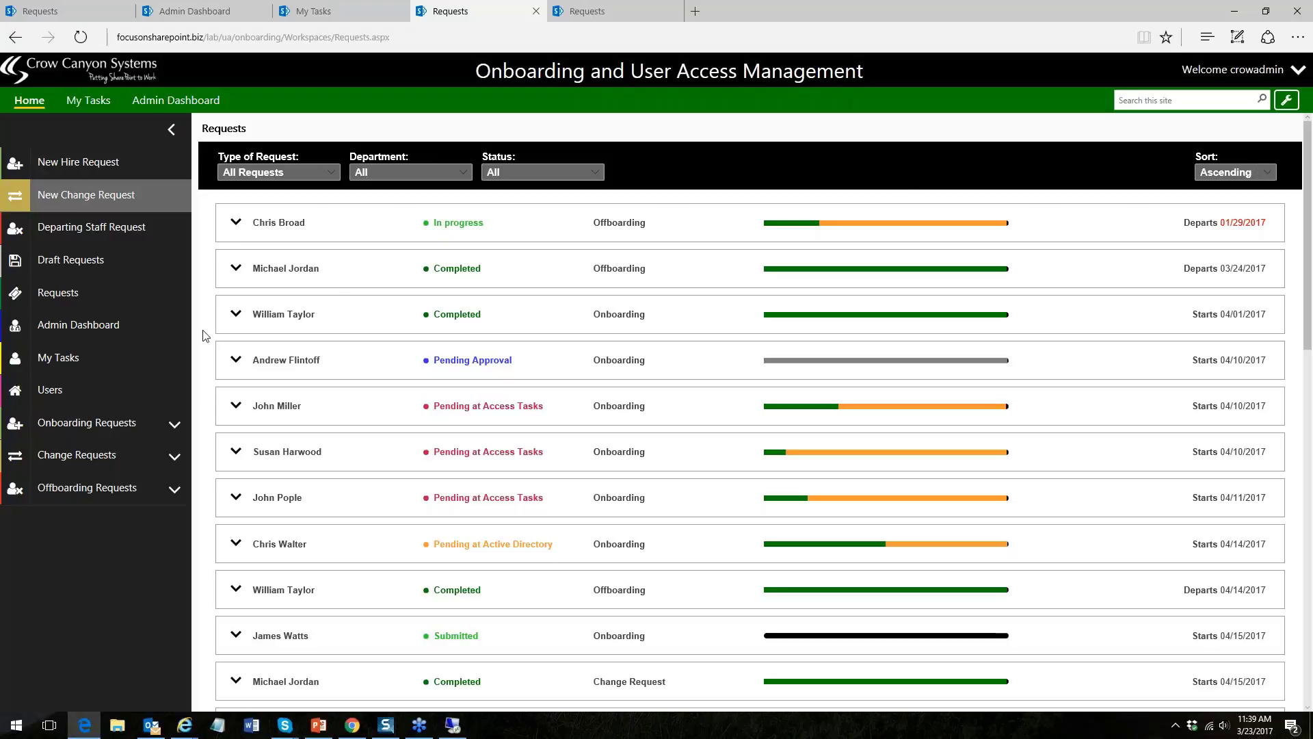
- Open the Users access page, view one employee's record, then return to Active Employees
left_click(44, 393)
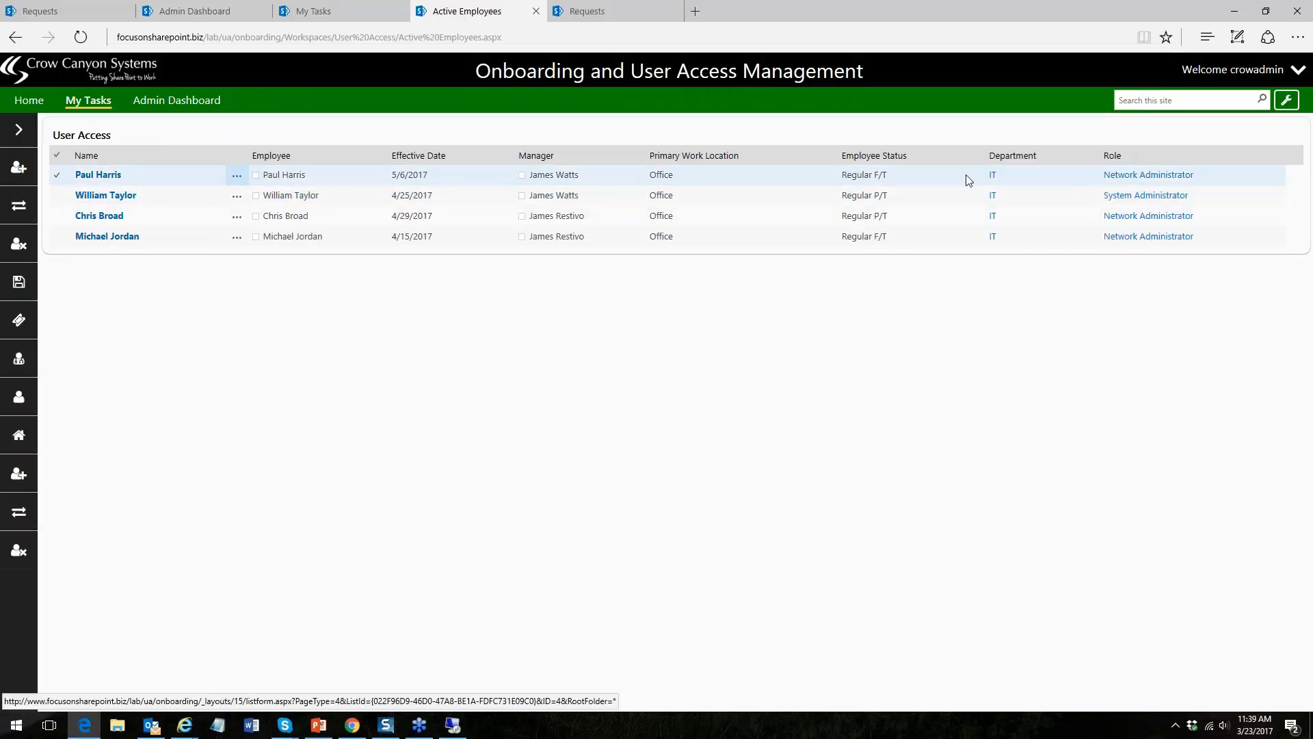
left_click(113, 196)
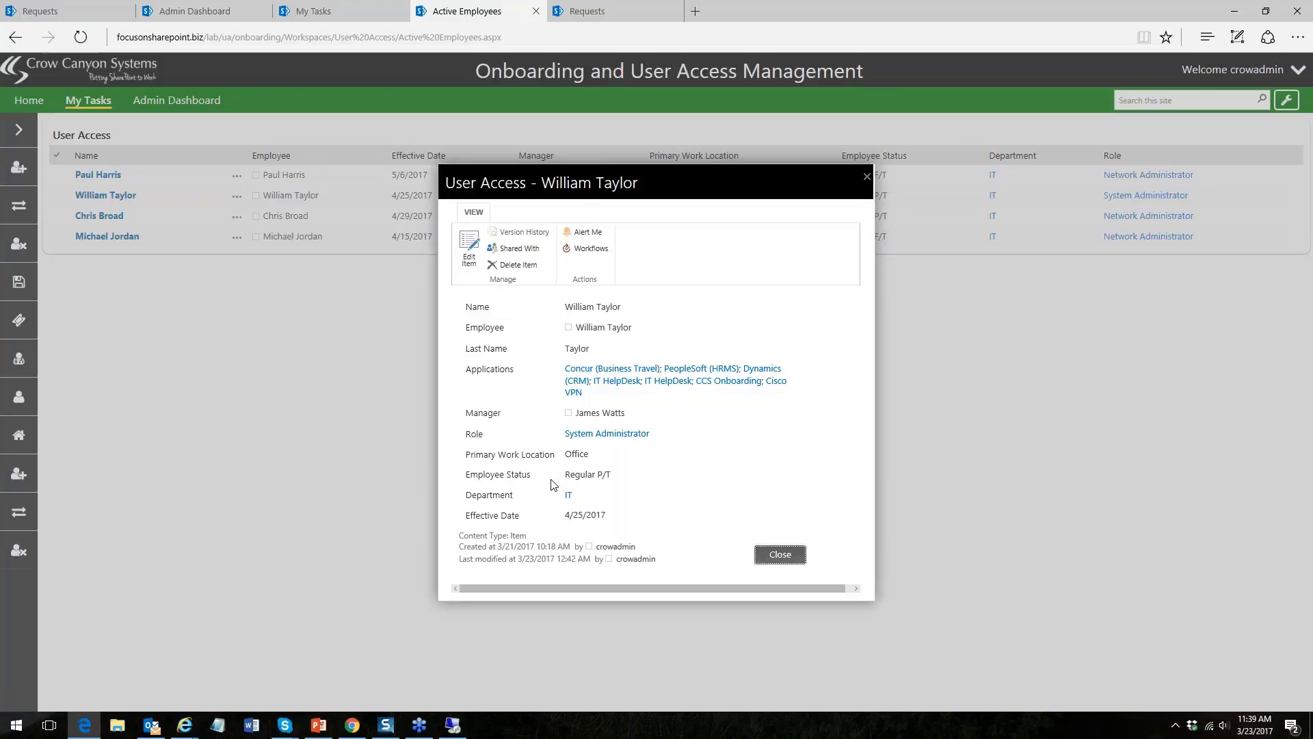
left_click(780, 554)
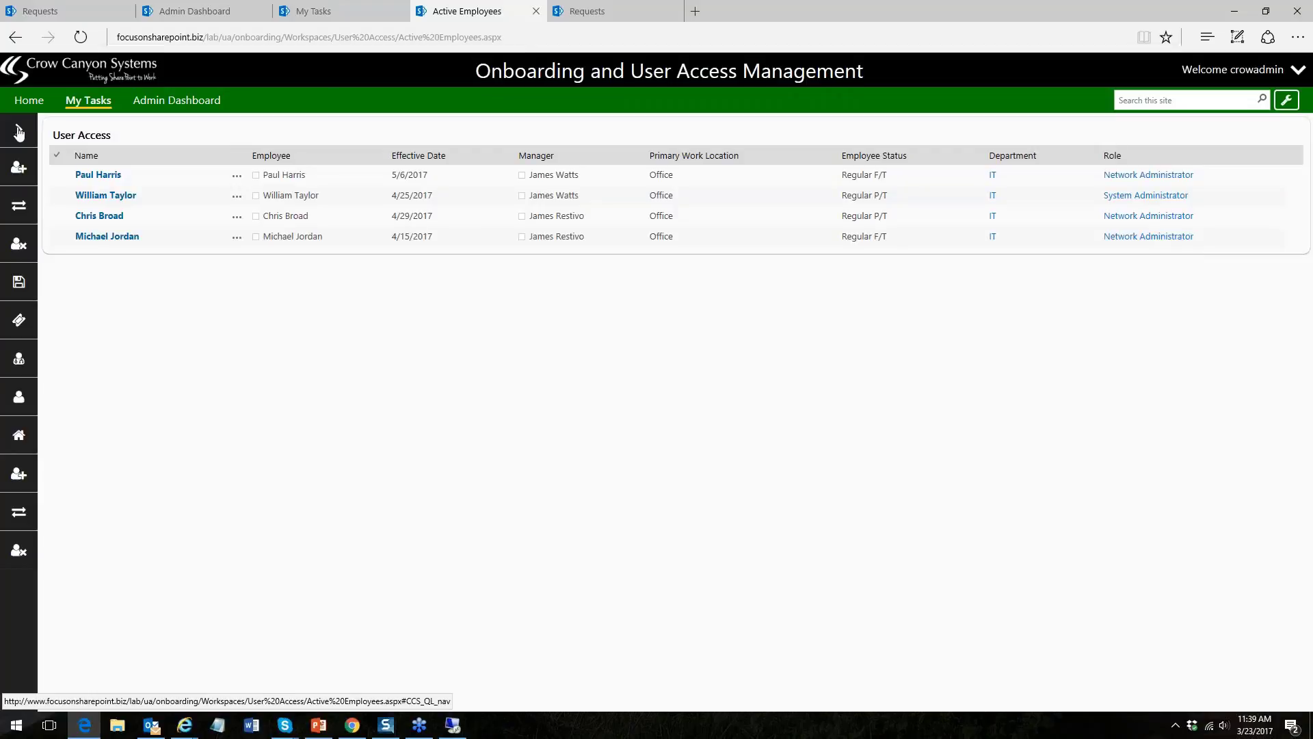
left_click(613, 14)
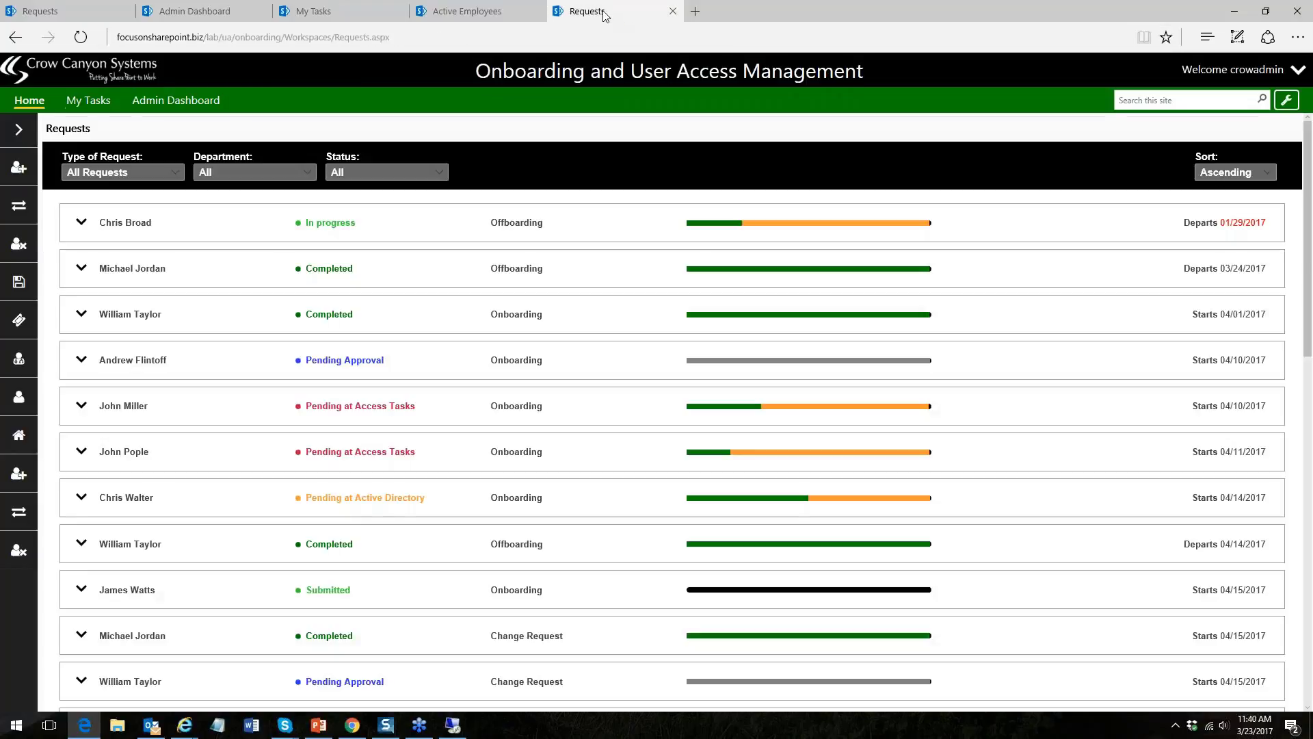
left_click(383, 15)
left_click(467, 12)
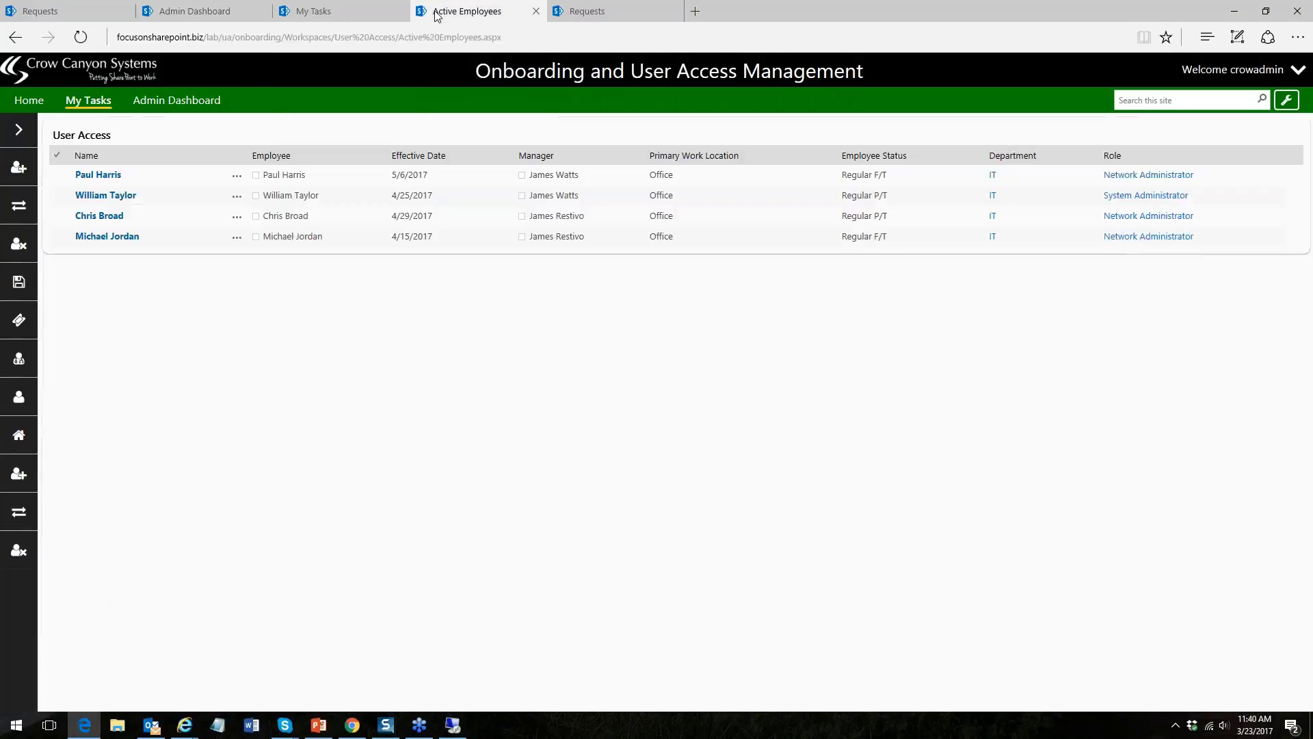
- Go to the Configuration settings and show the Applications list with permissions and owners
left_click(1288, 100)
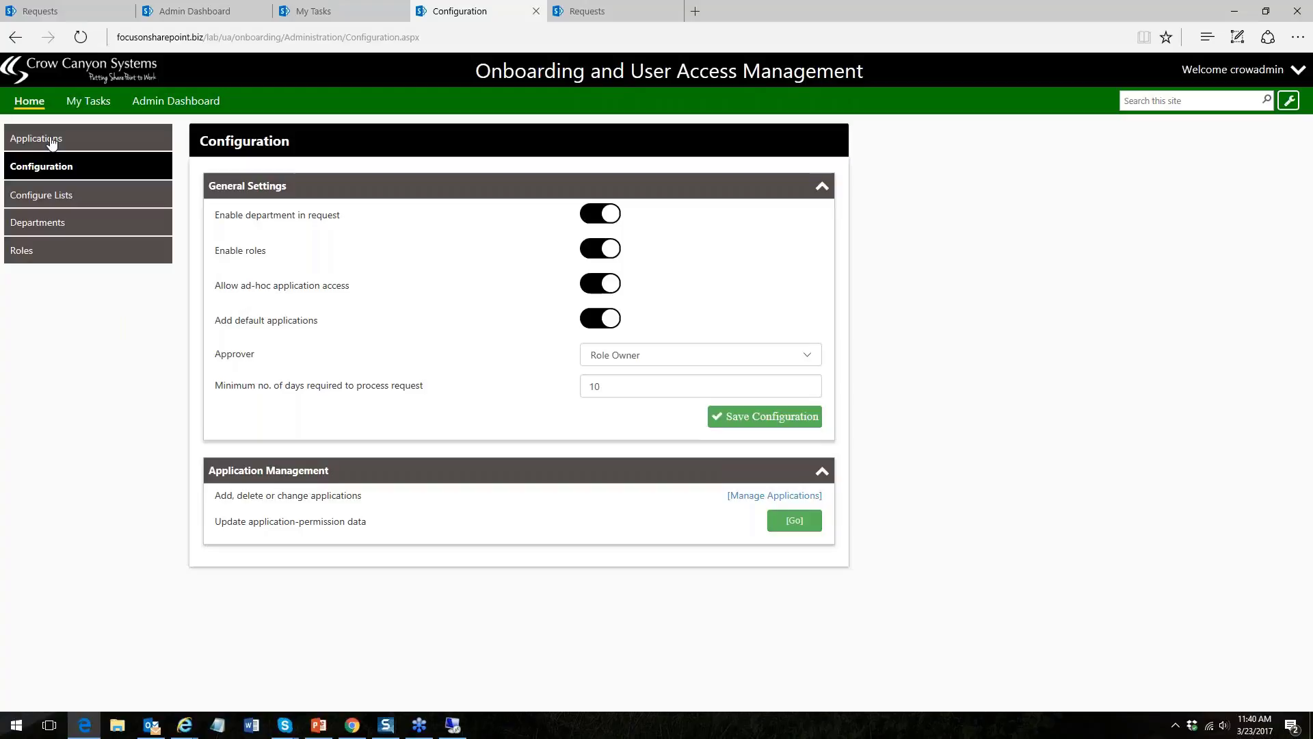
left_click(52, 140)
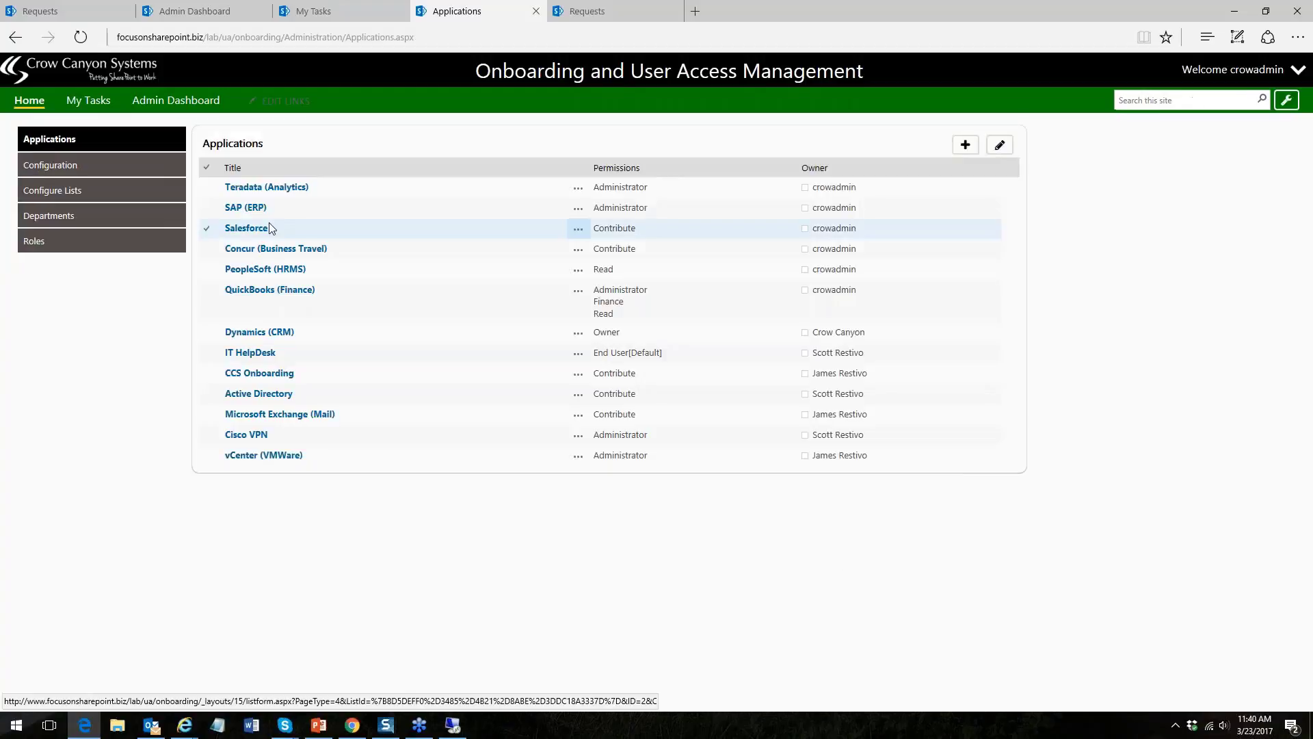
left_click(270, 289)
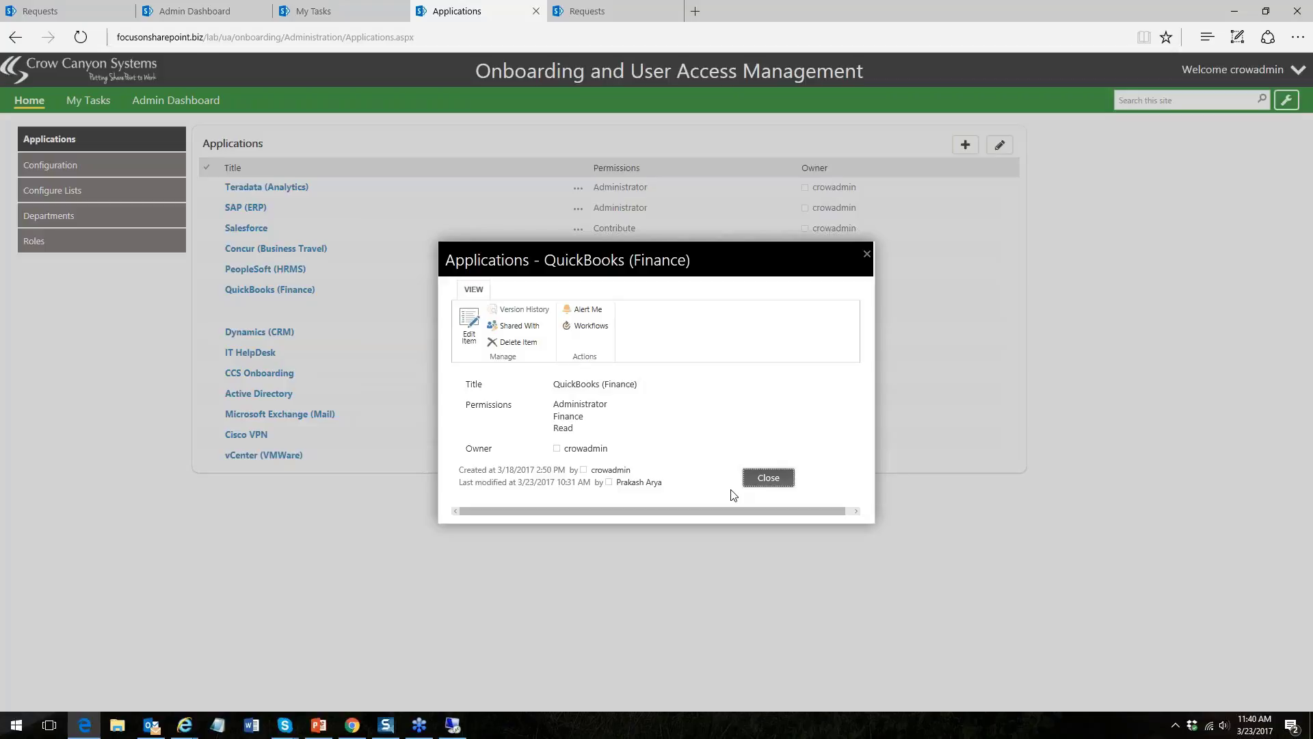
left_click(766, 477)
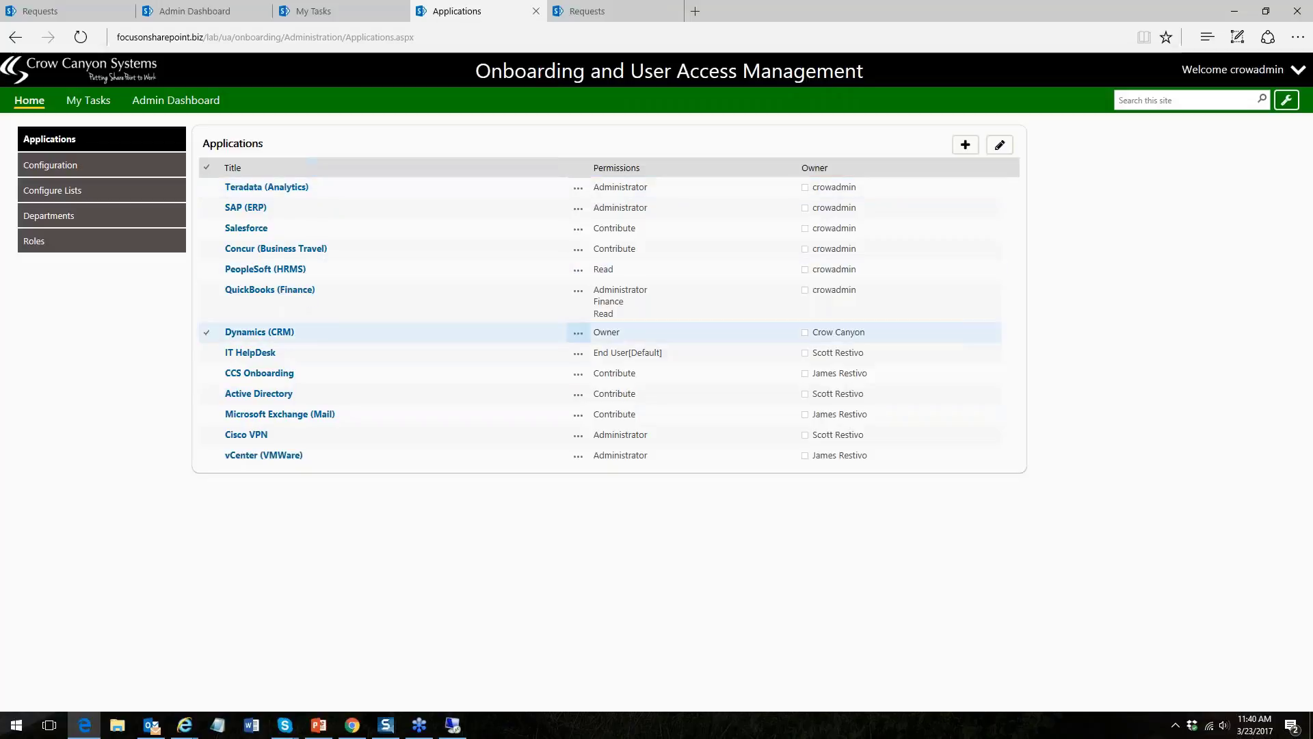
- Start a new application item and set its permissions to Organizer and Presenter
left_click(965, 145)
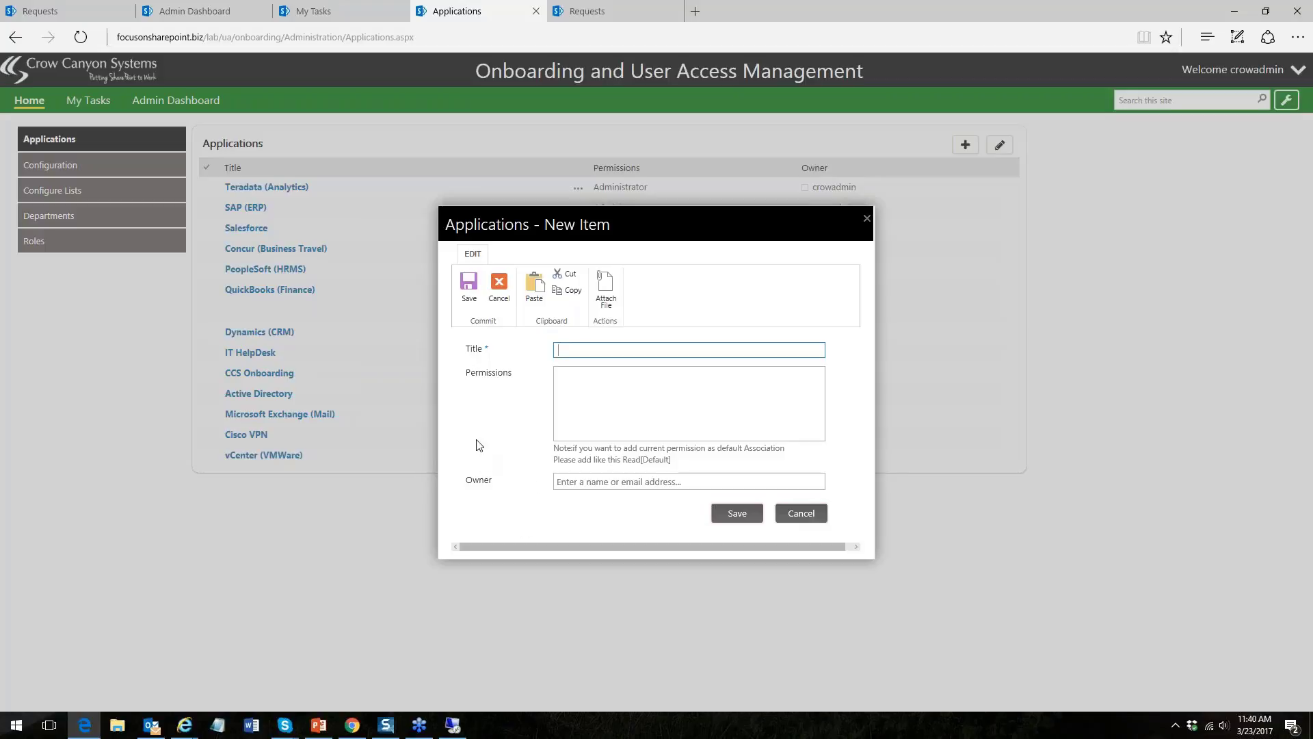
left_click(573, 375)
type("POn")
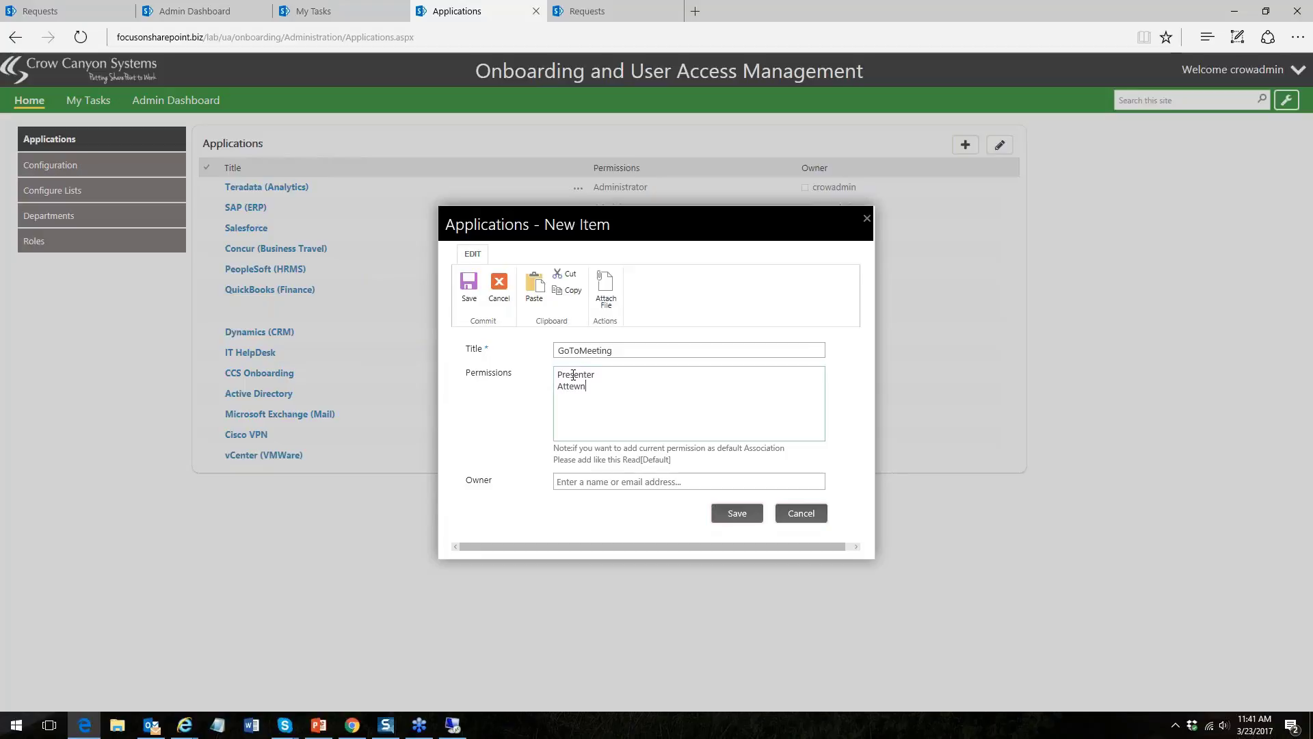
key("BackSpace")
key("BackSpace")
key("Return")
type("Organizer")
- Assign the suggested person as owner and save the GoToMeeting application
left_click(672, 481)
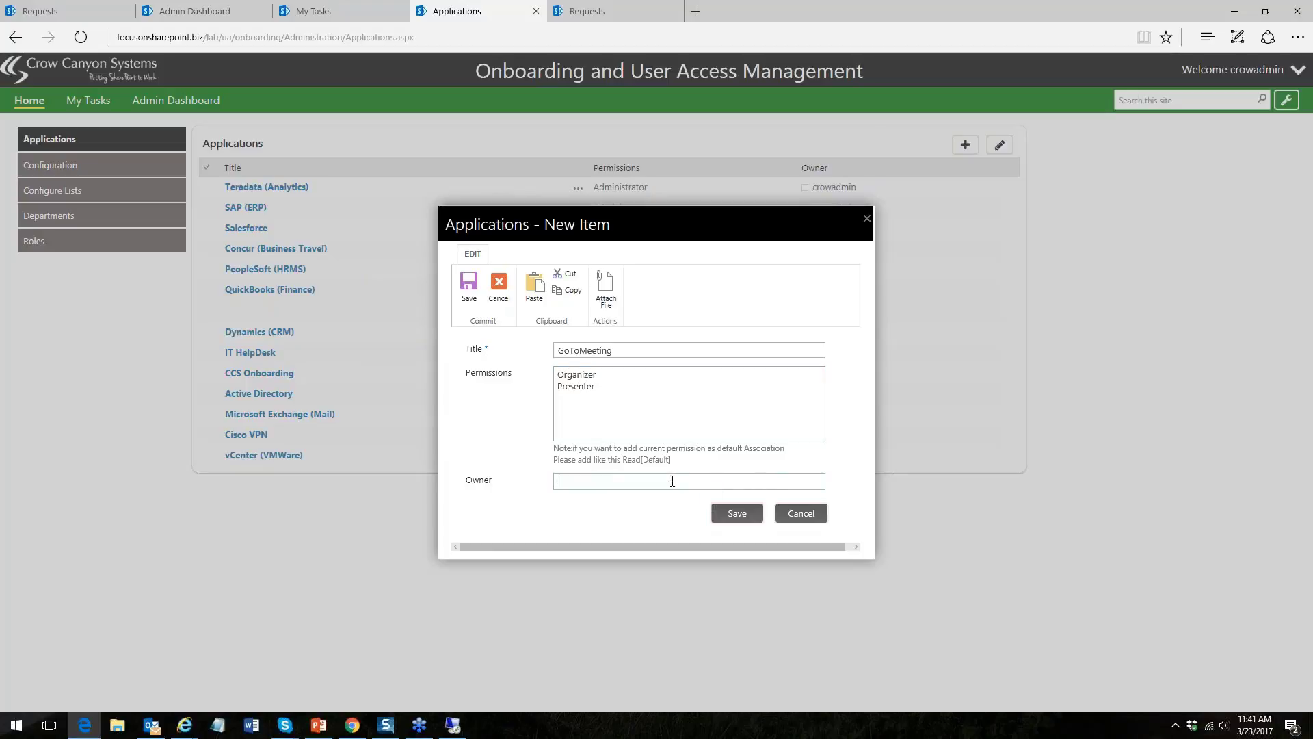
type("sco")
key("Down")
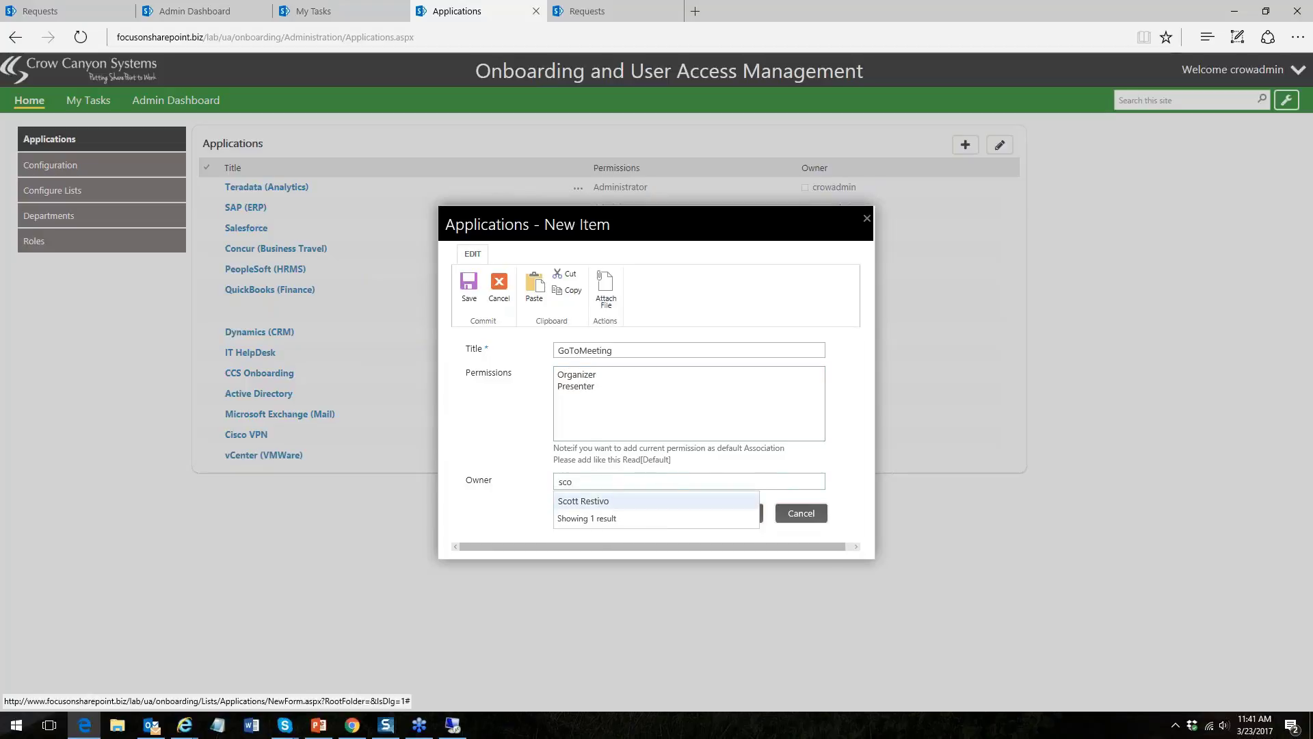
key("Return")
left_click(739, 517)
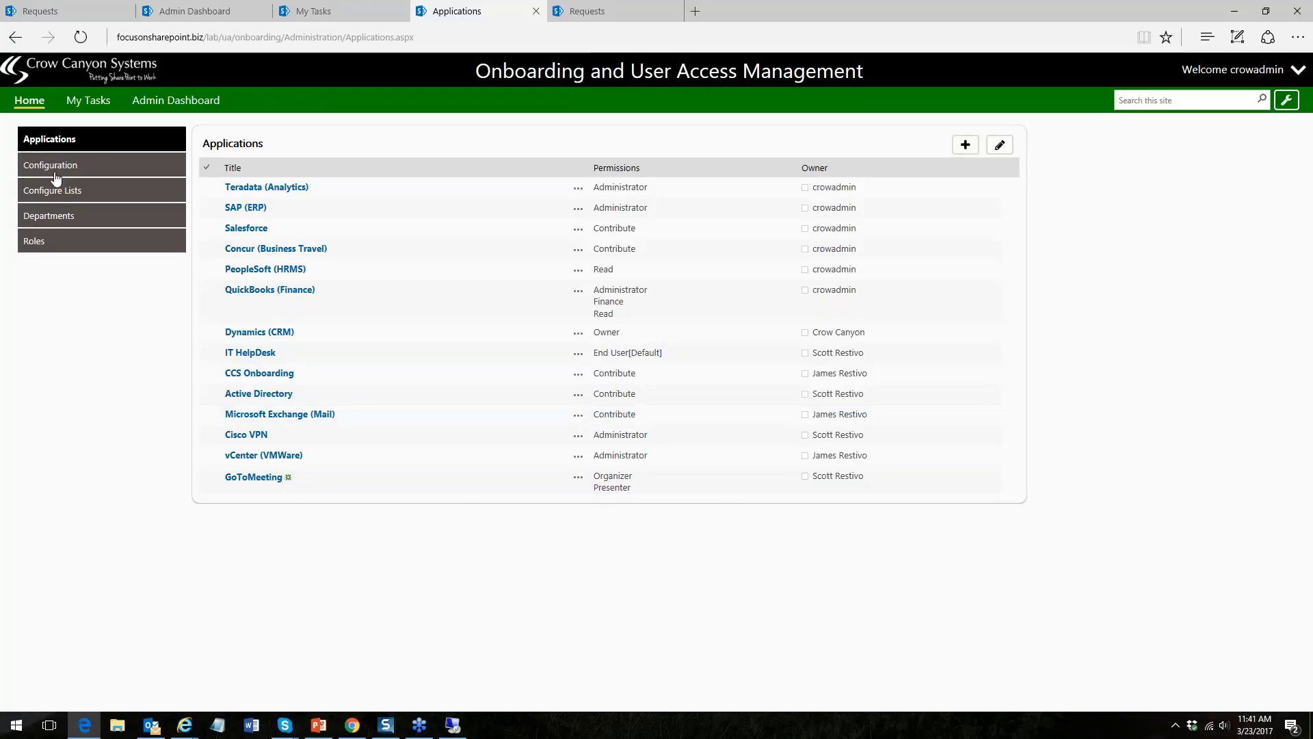
- Review the Network Administrator role's applications grid in edit mode, then close without saving
left_click(53, 242)
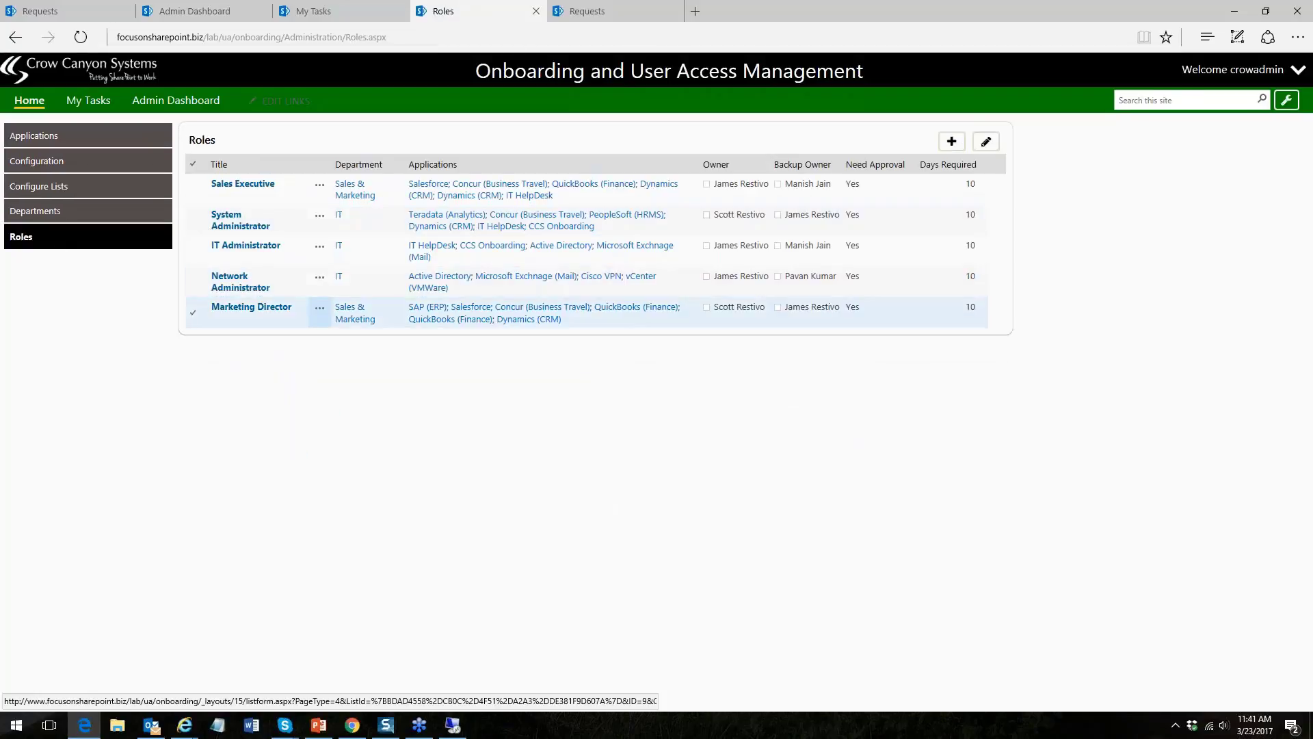
left_click(231, 282)
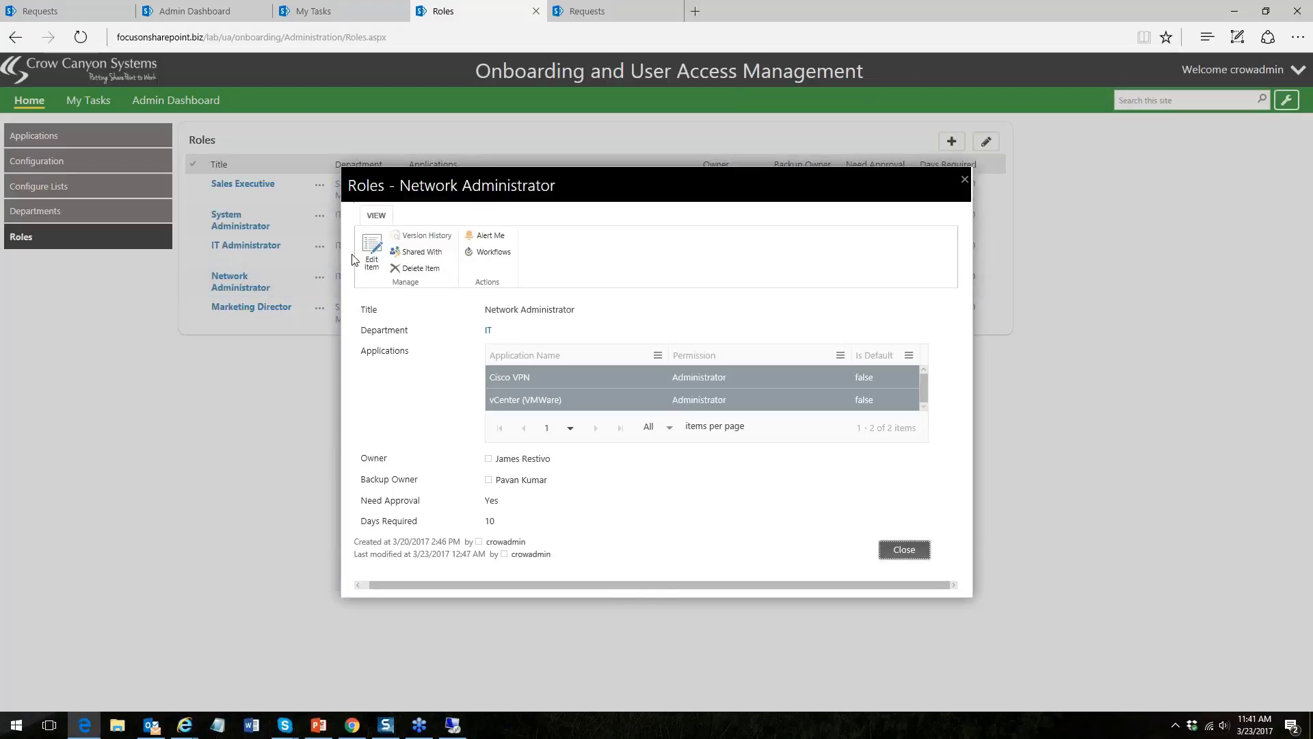
left_click(372, 255)
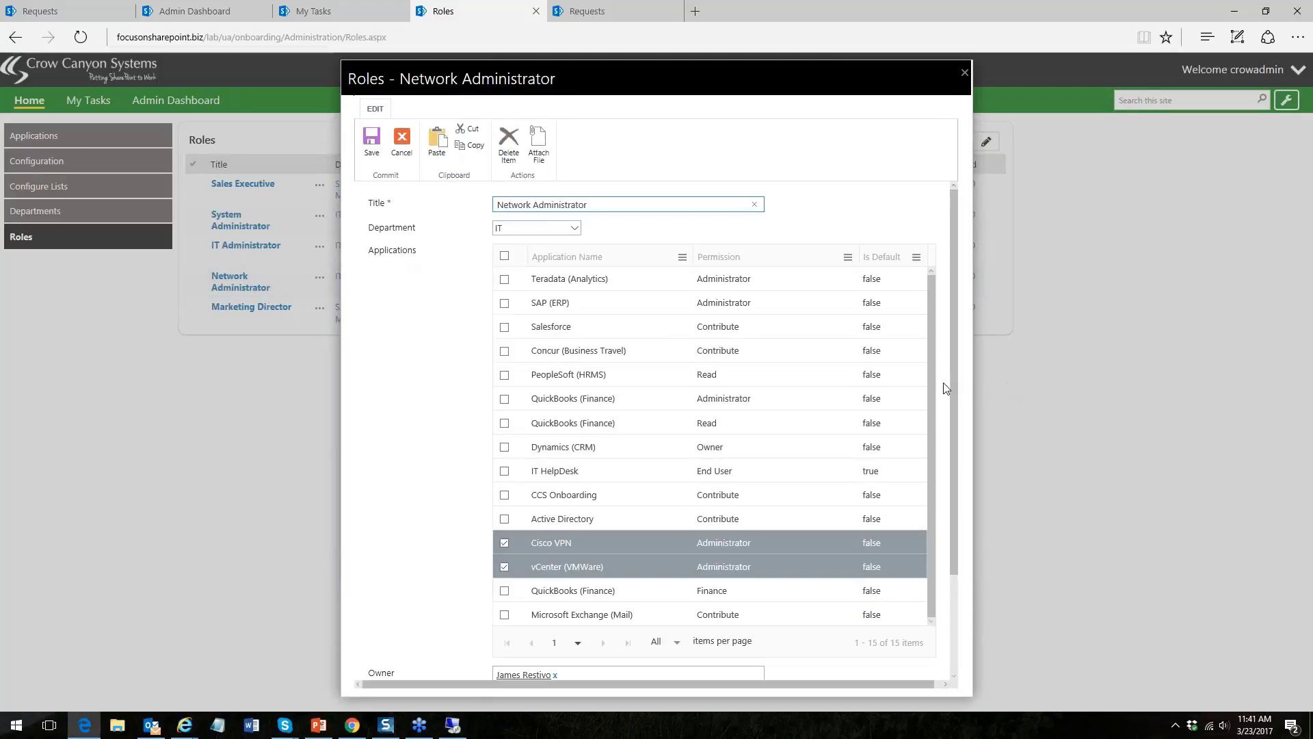
left_click(934, 390)
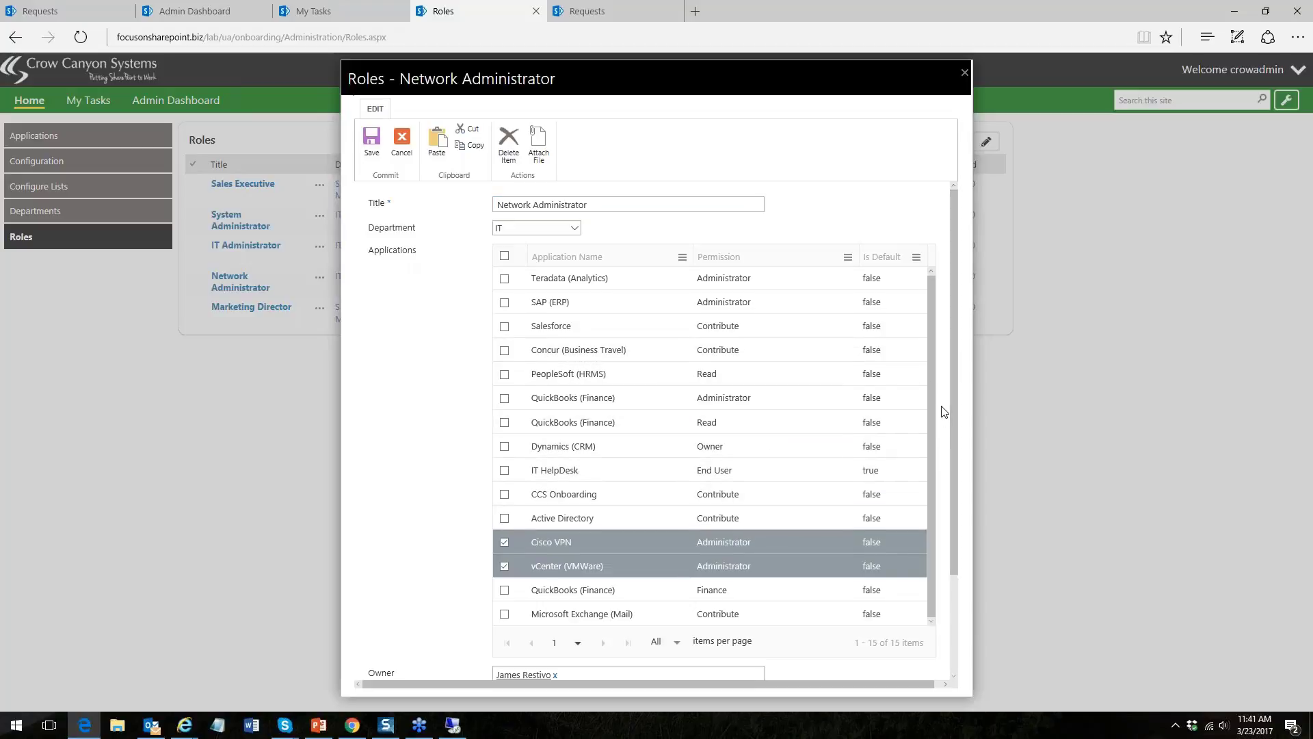
scroll(946, 424, "down", 1)
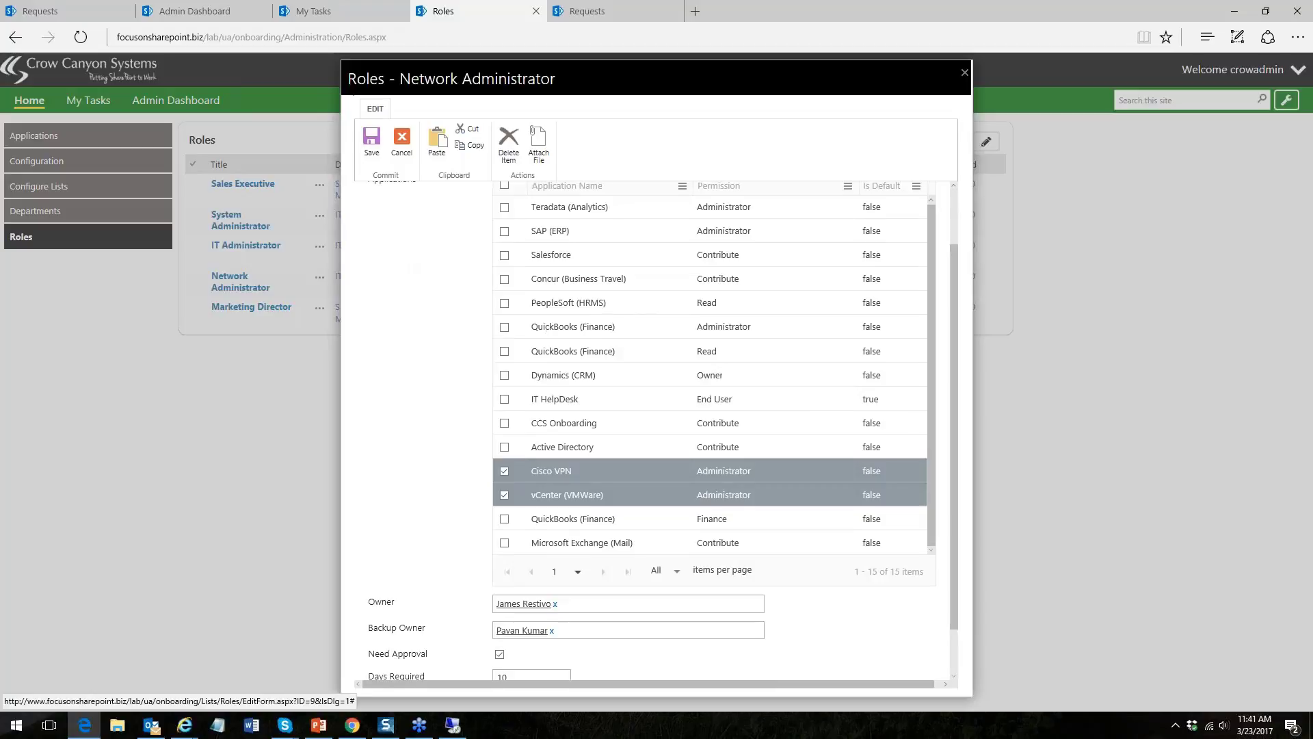
left_click(578, 569)
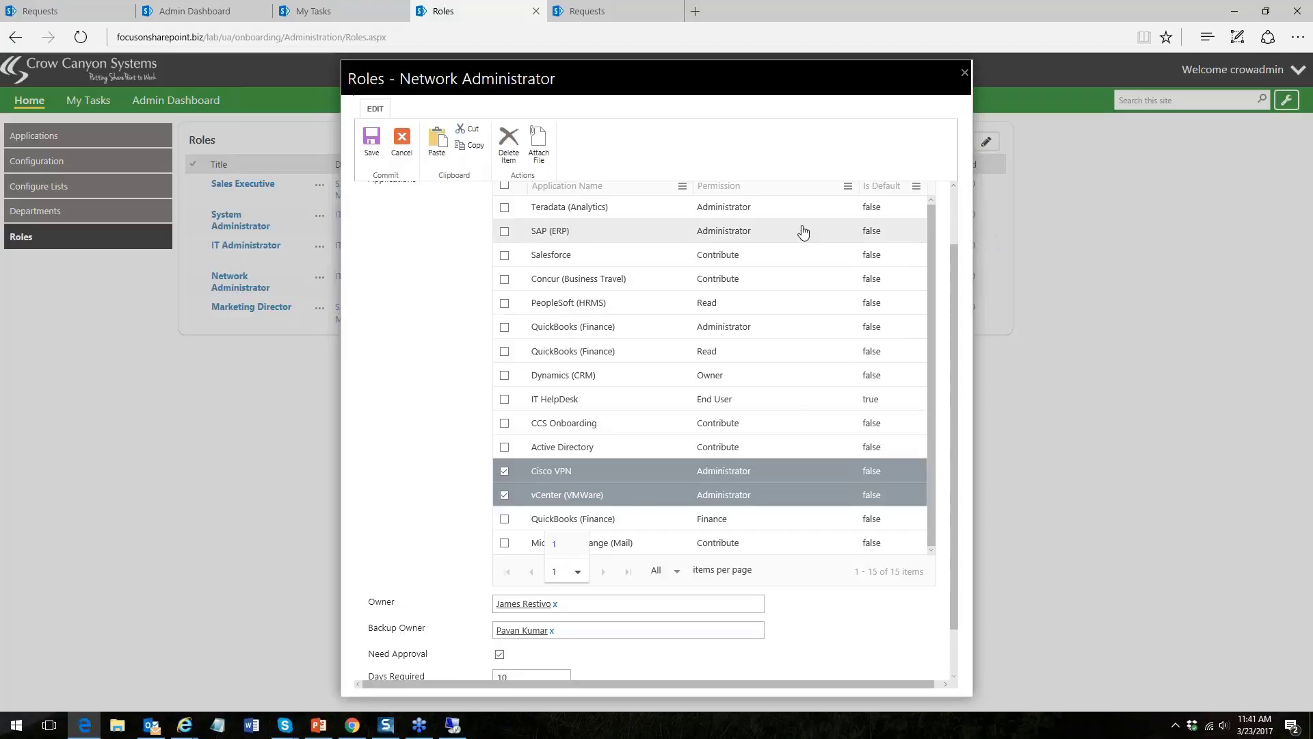
left_click(964, 72)
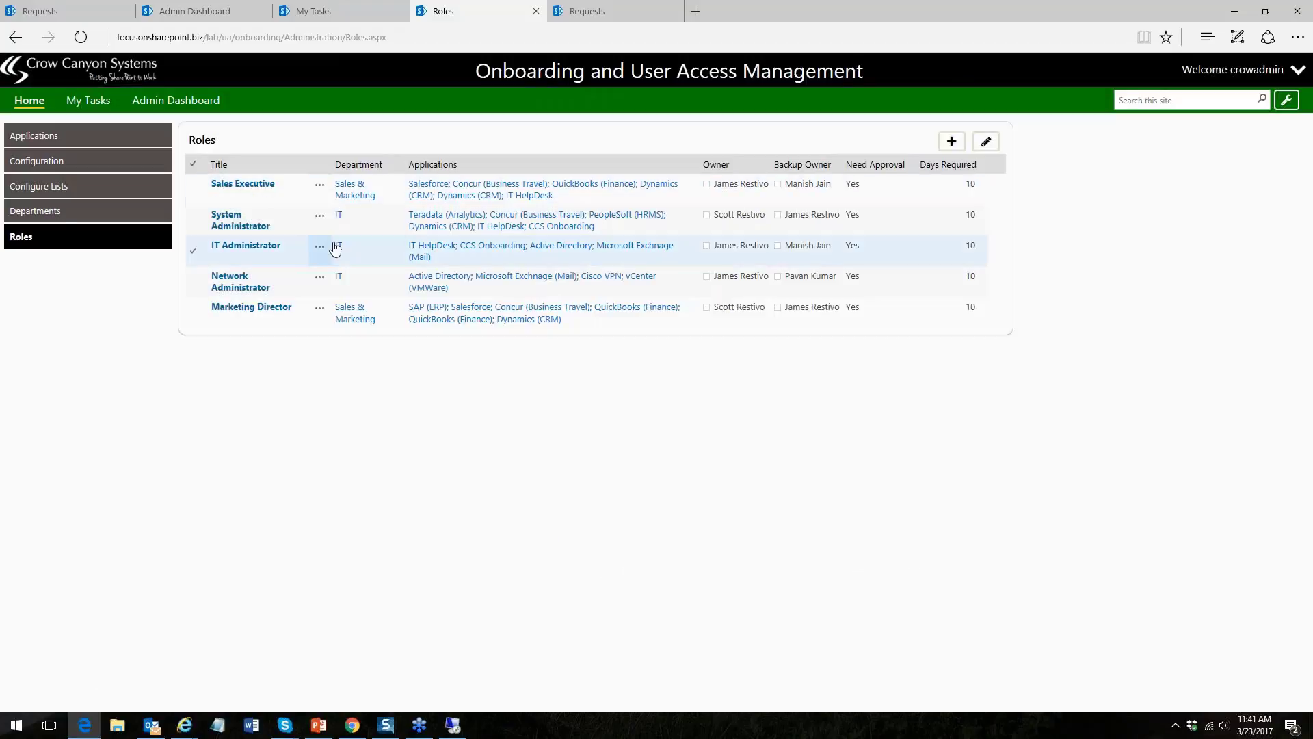
- Sync the application-permission data from Configuration, then reopen the Network Administrator role
left_click(65, 164)
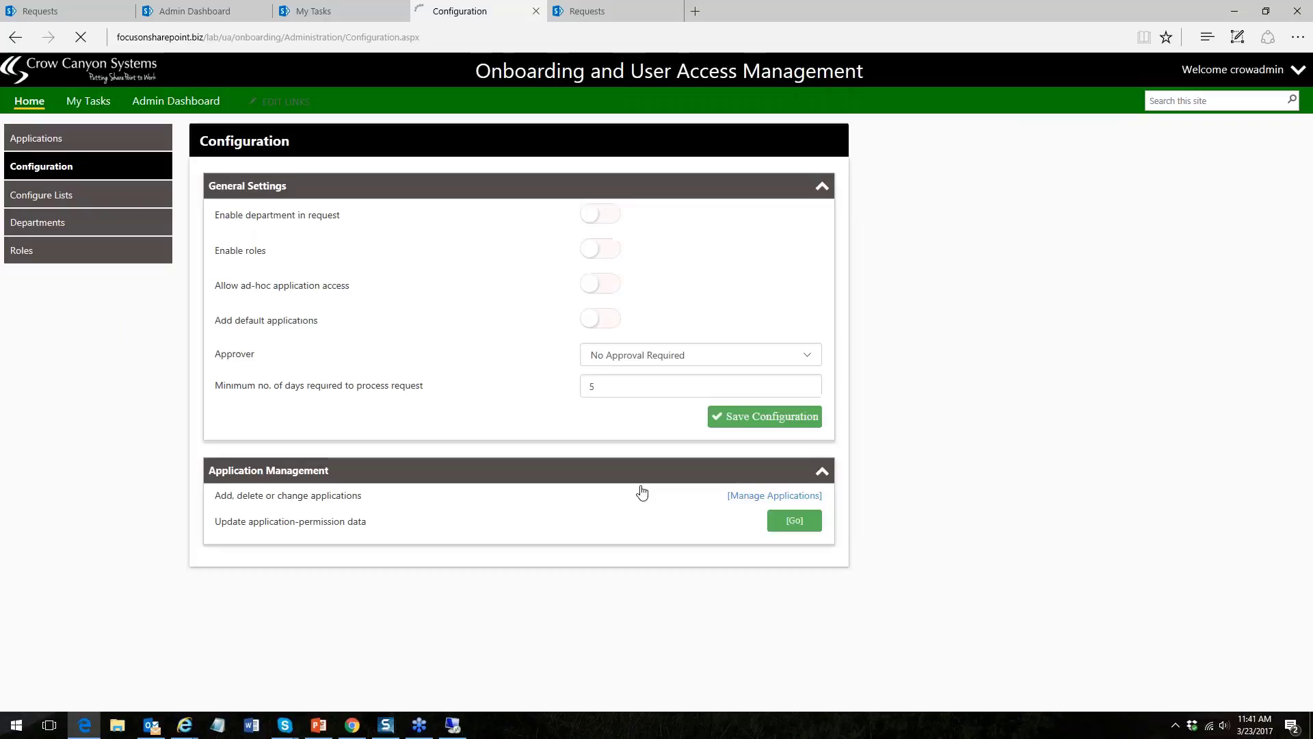
left_click(797, 520)
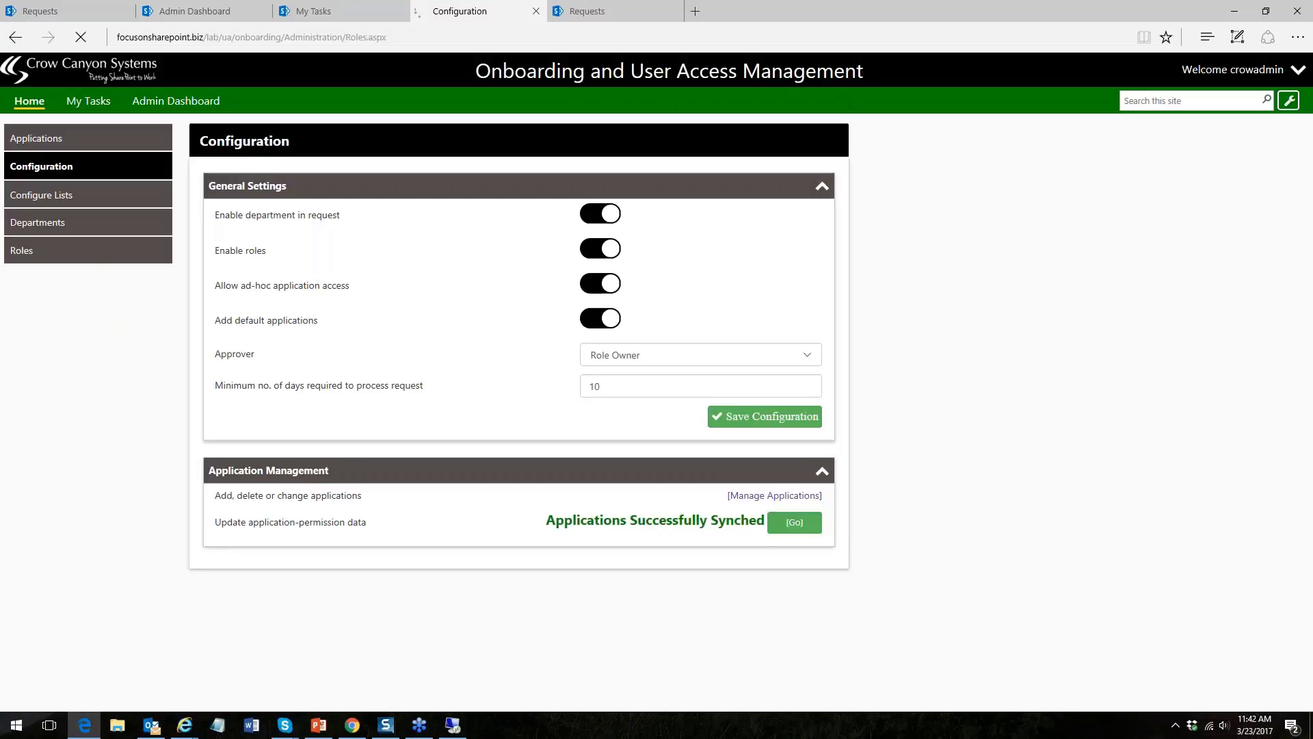
left_click(96, 255)
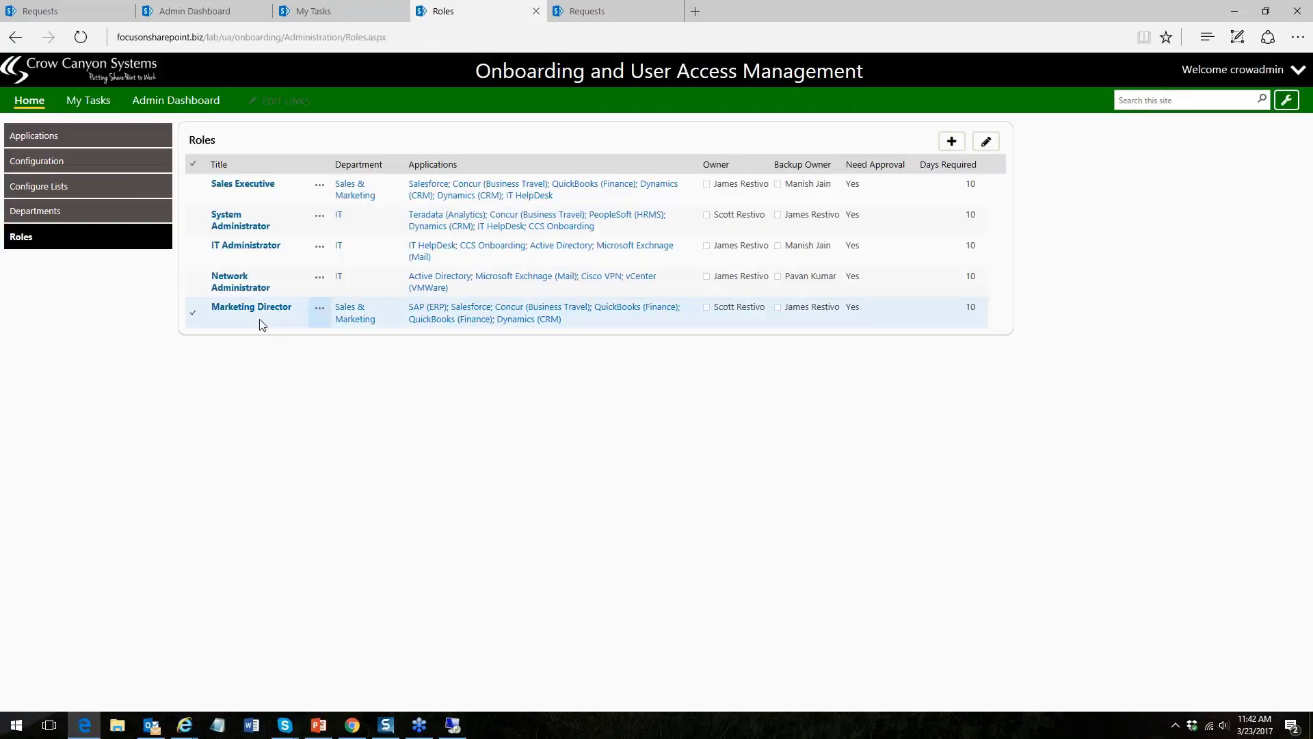
left_click(245, 286)
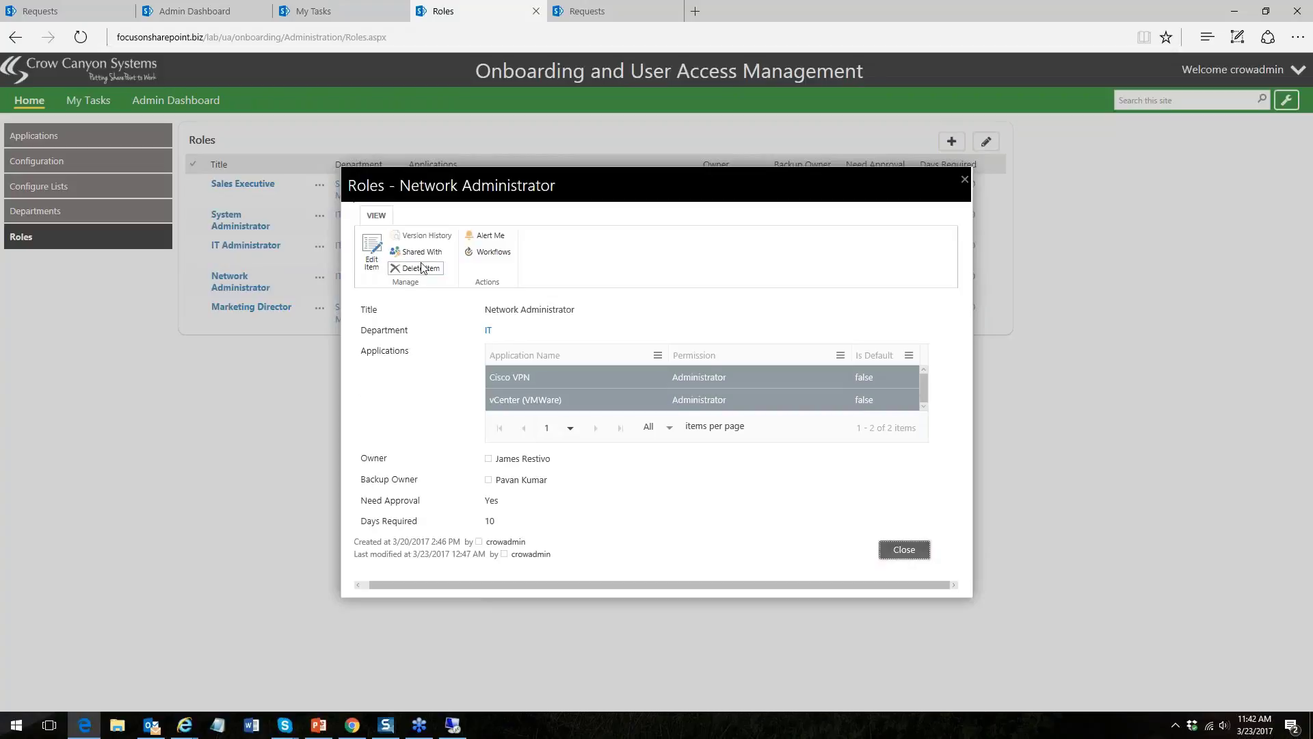
- Add GoToMeeting Organizer access to the Network Administrator role and save it
left_click(371, 259)
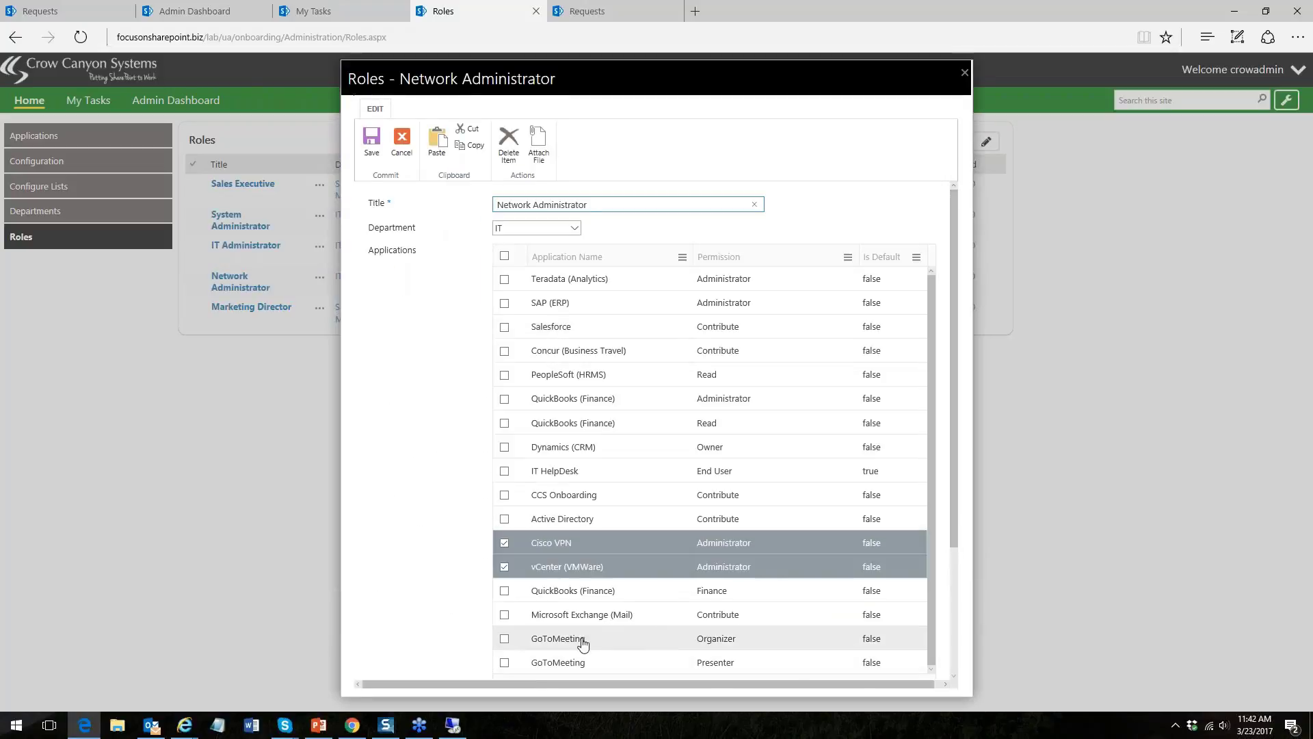
left_click(506, 640)
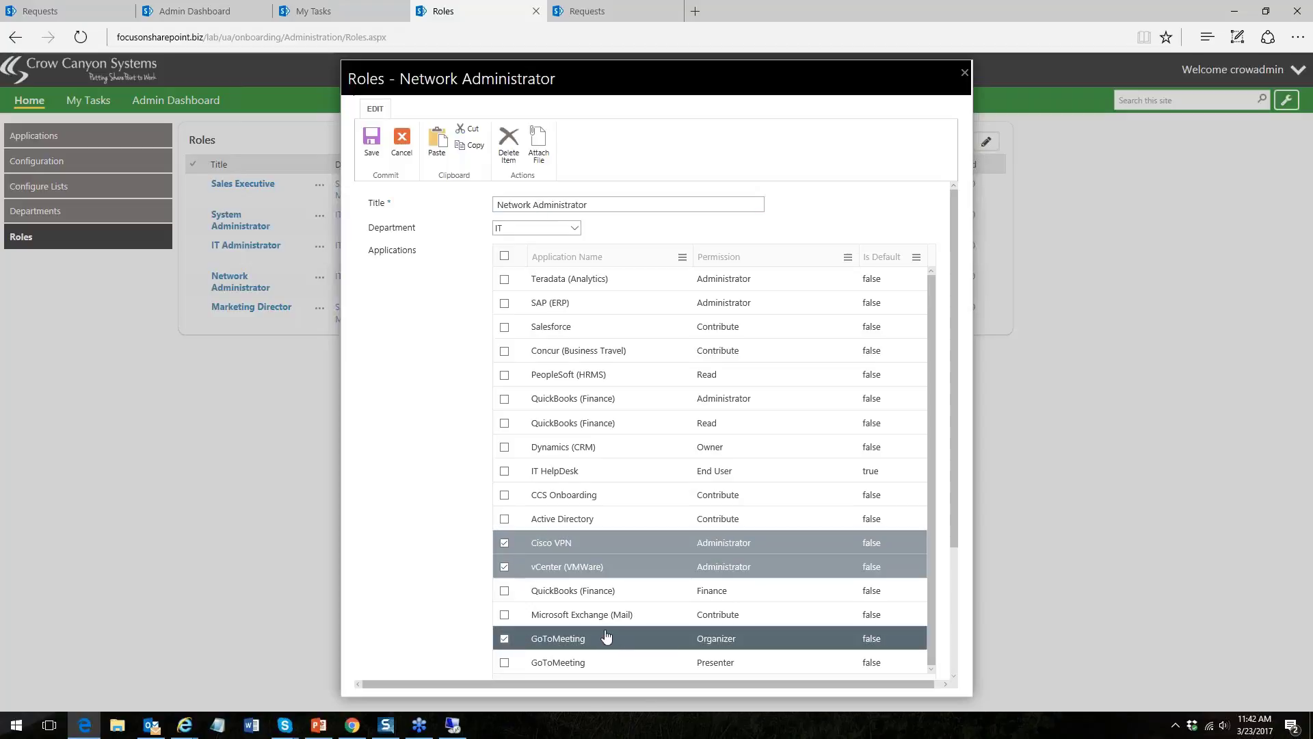
left_click(374, 150)
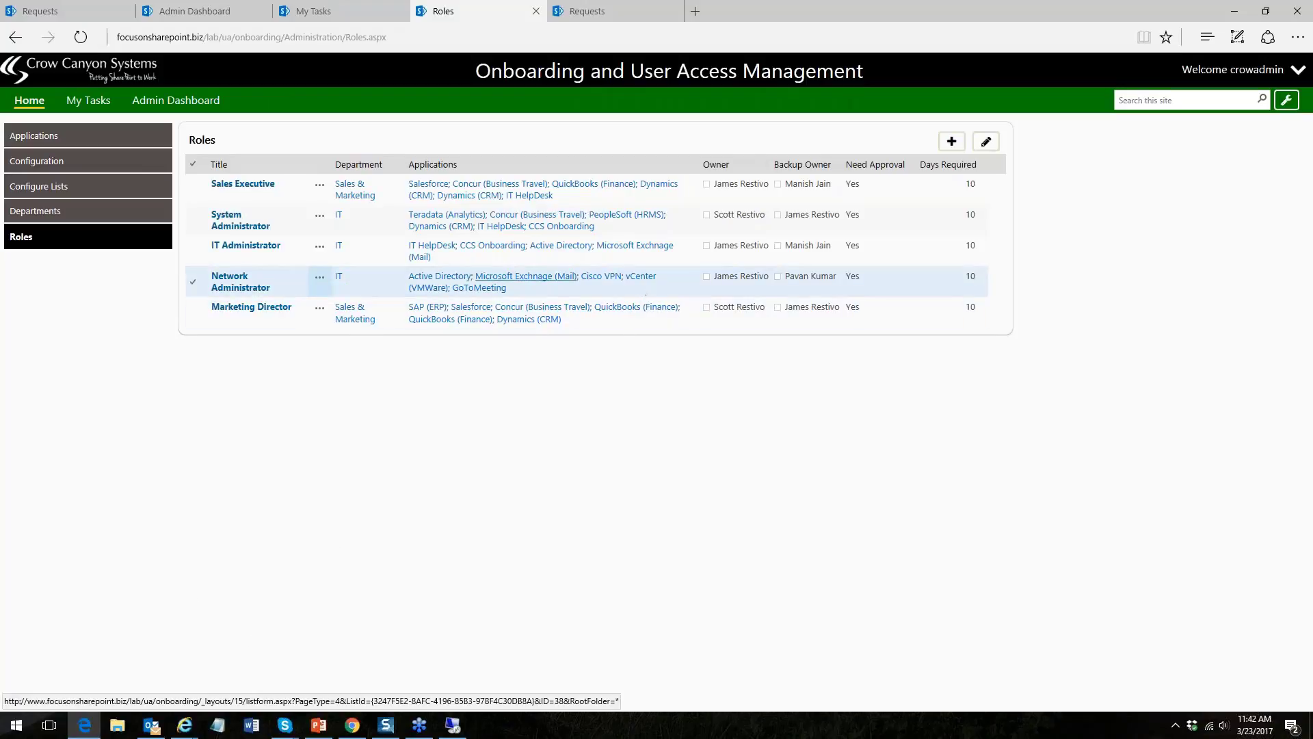
- Return to the Home Requests dashboard
left_click(26, 102)
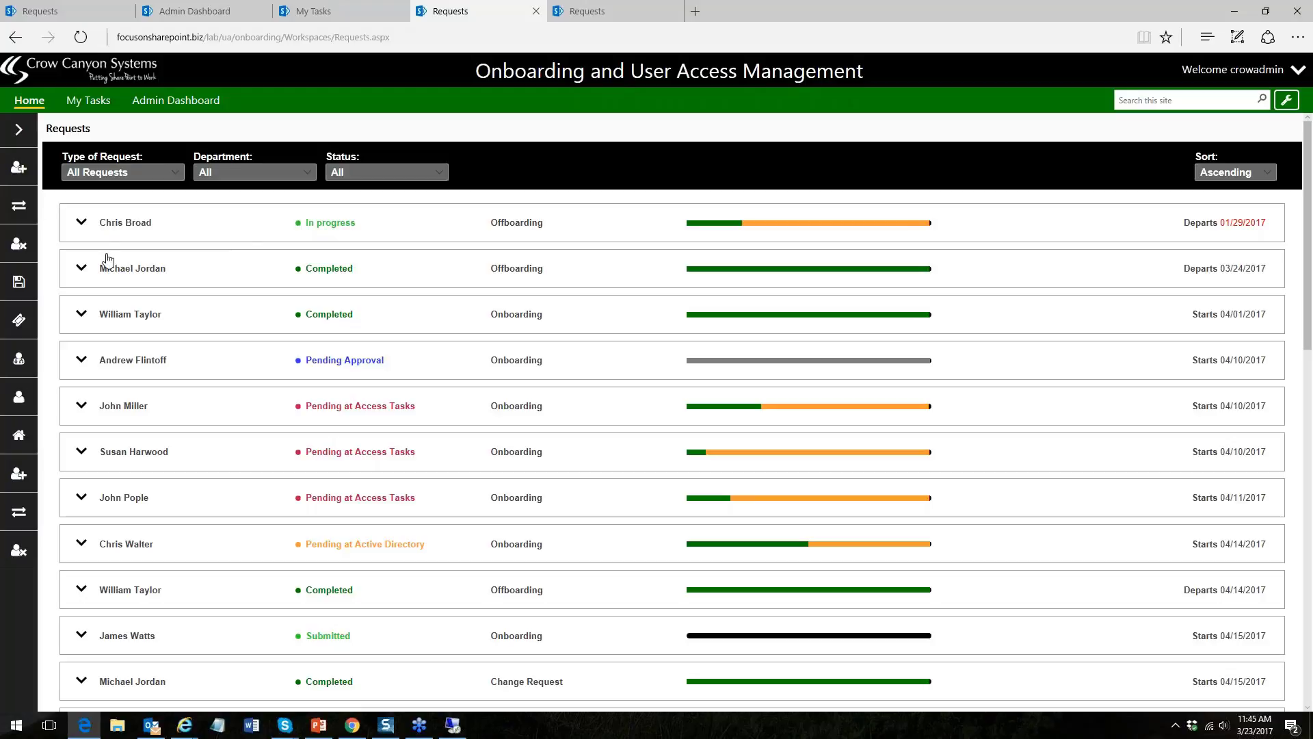
- Expand the Network Administrator request and open its IT HelpDesk, Finance and HR tasks
mouse_move(19, 550)
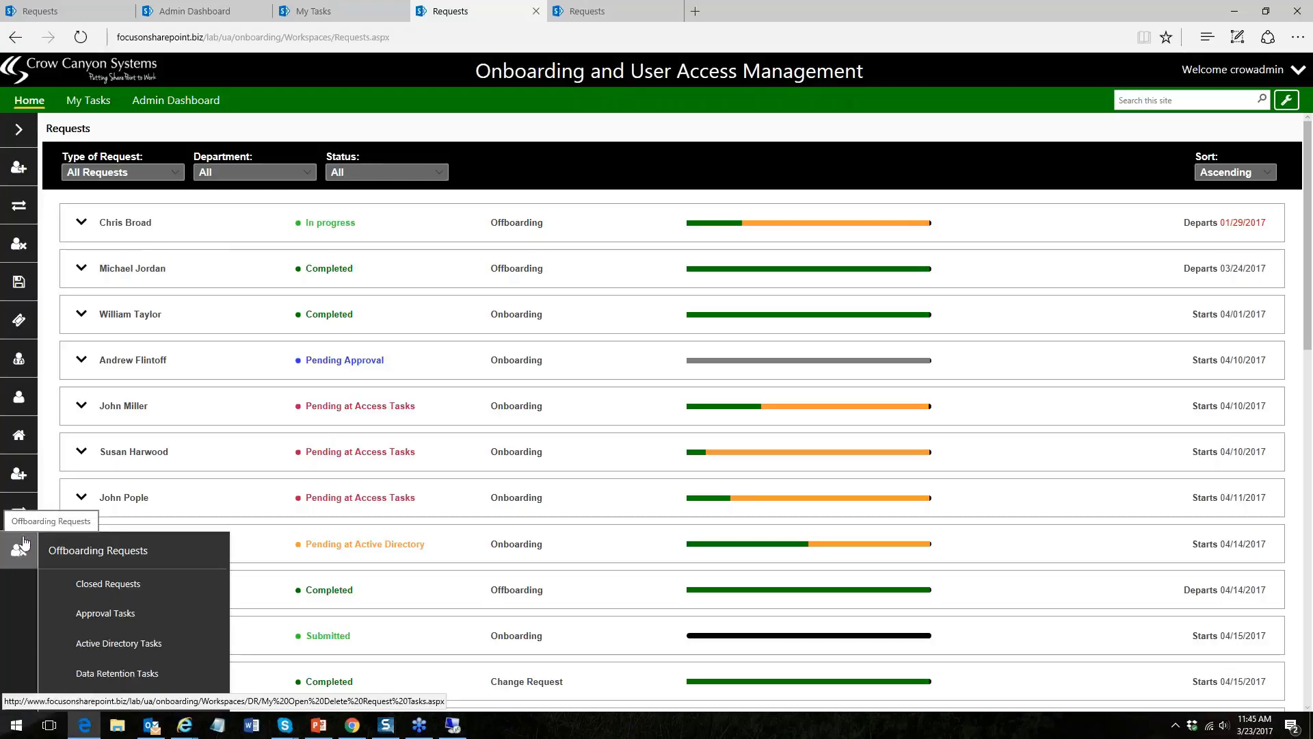
mouse_move(21, 513)
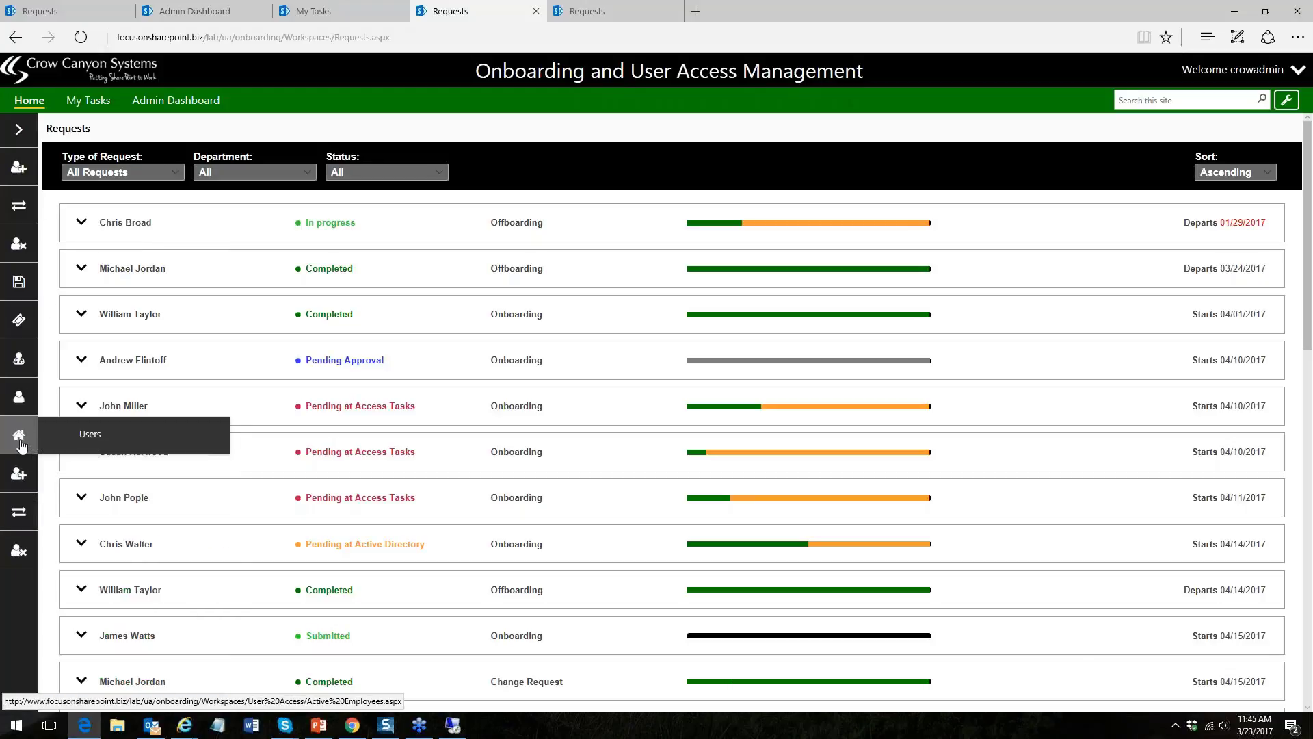
mouse_move(24, 403)
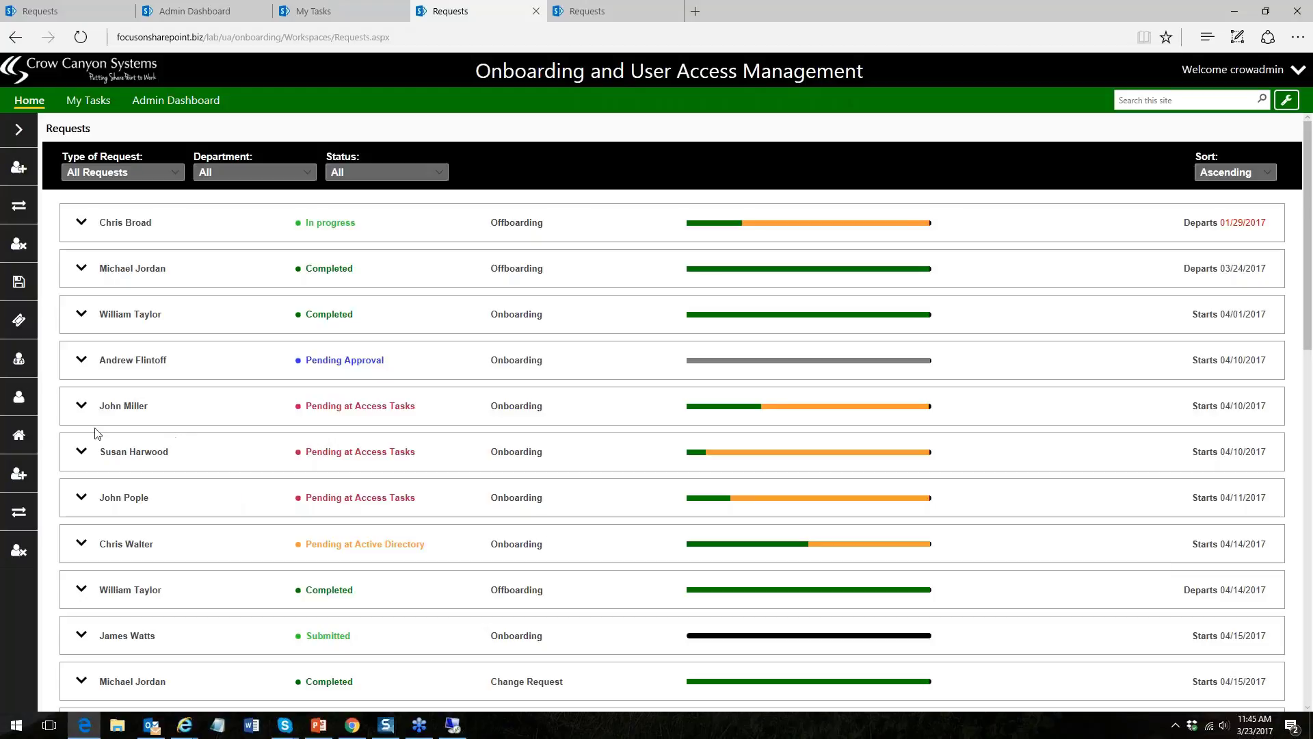
left_click(82, 455)
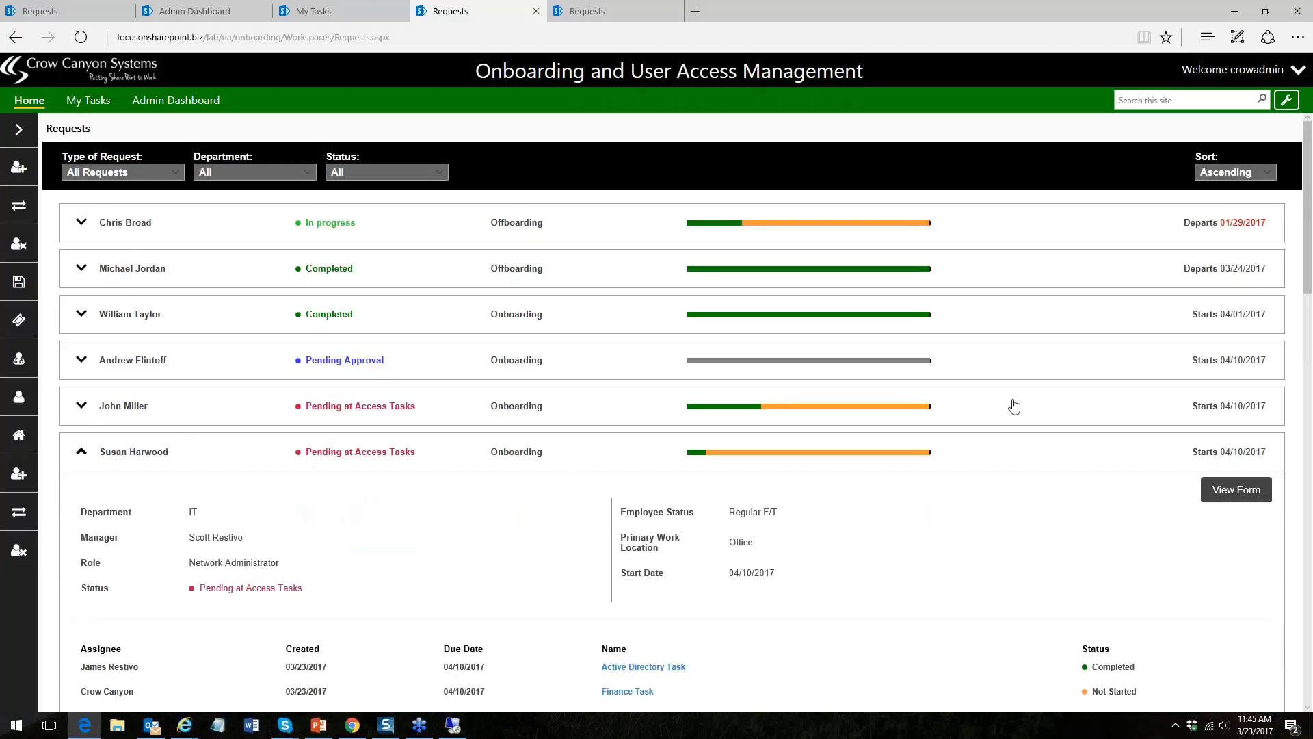
scroll(889, 383, "down", 5)
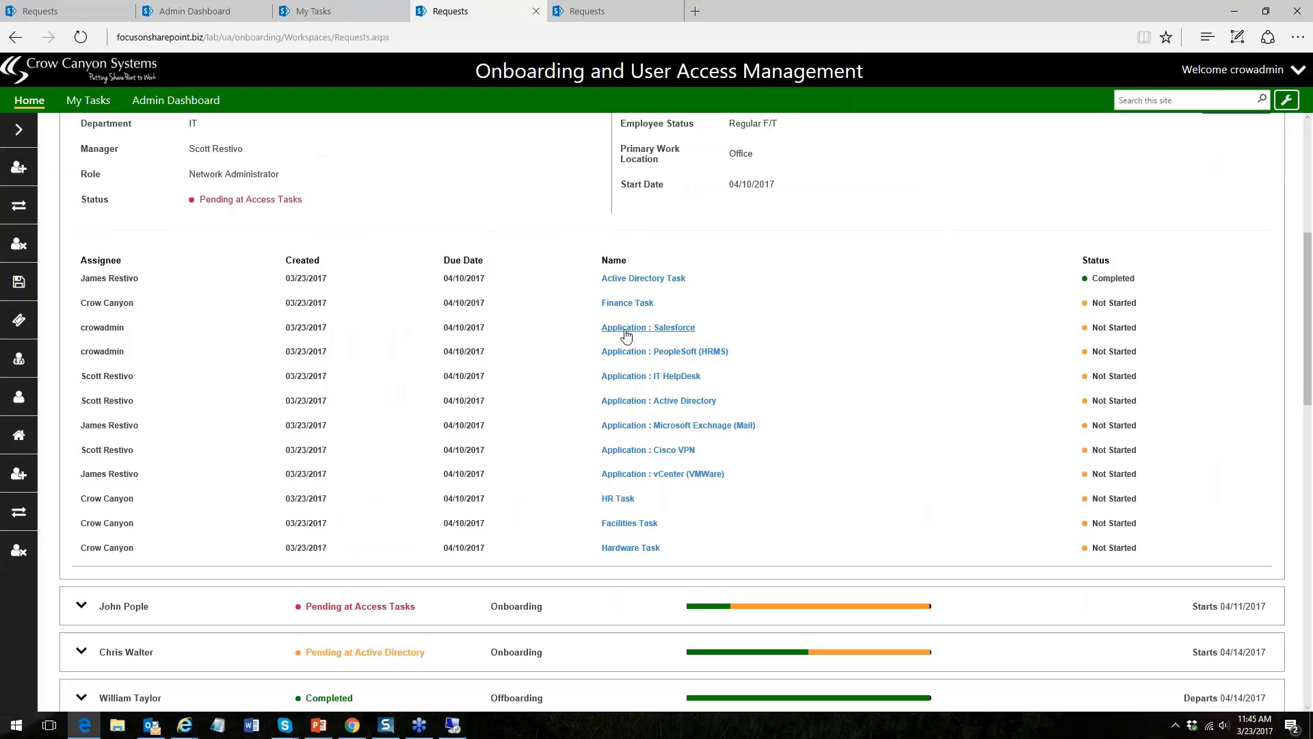
left_click(669, 373)
left_click(627, 303)
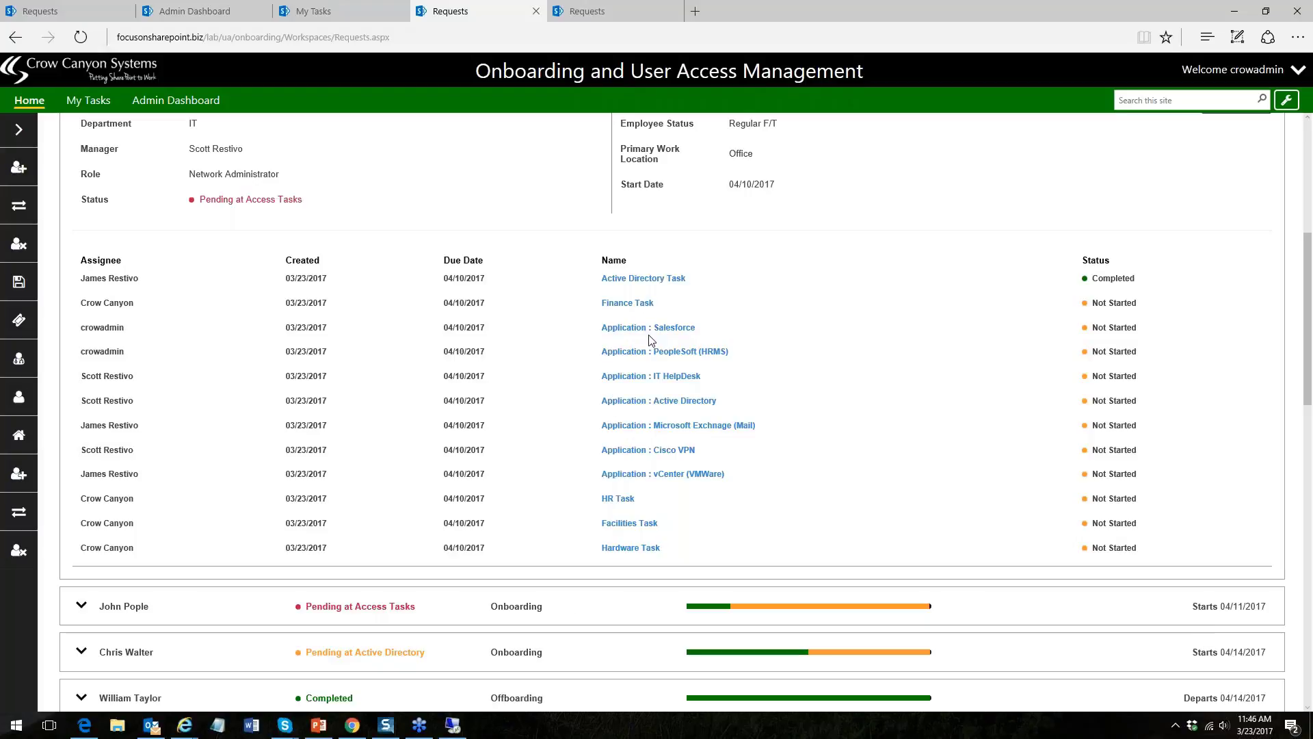
left_click(618, 499)
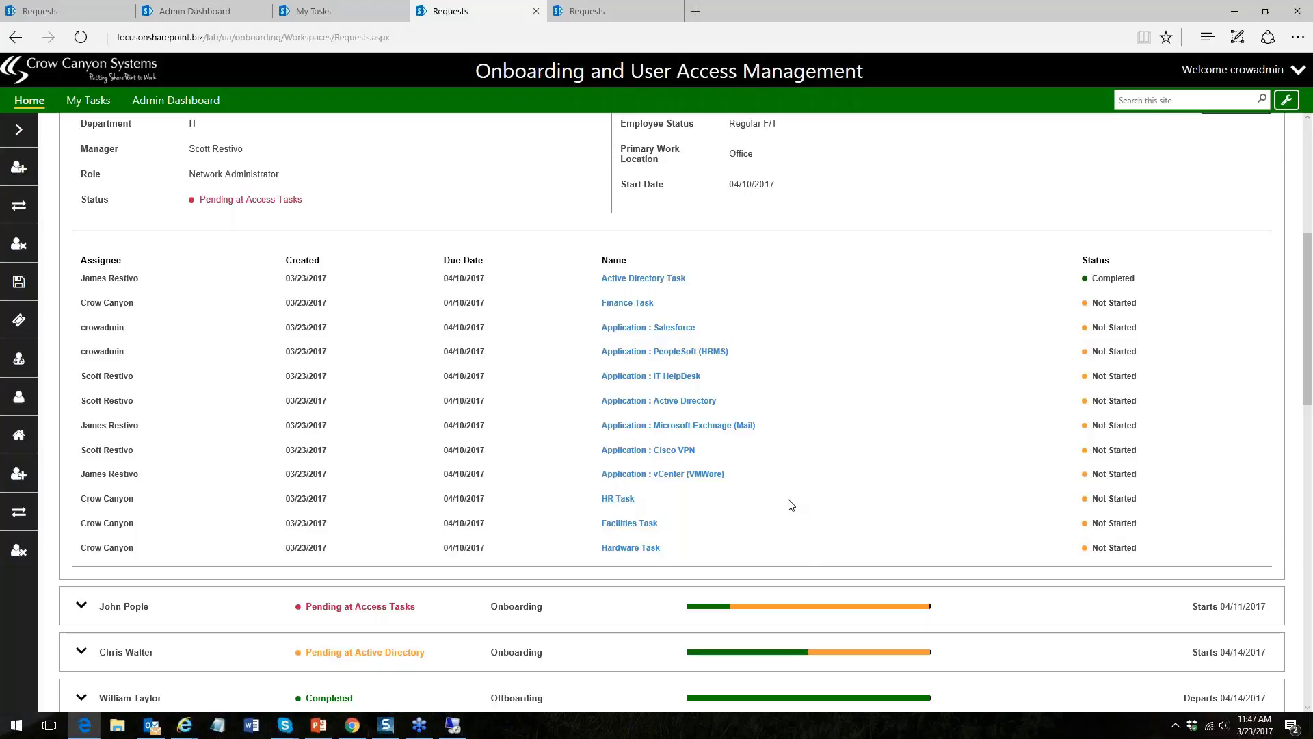
left_click(665, 329)
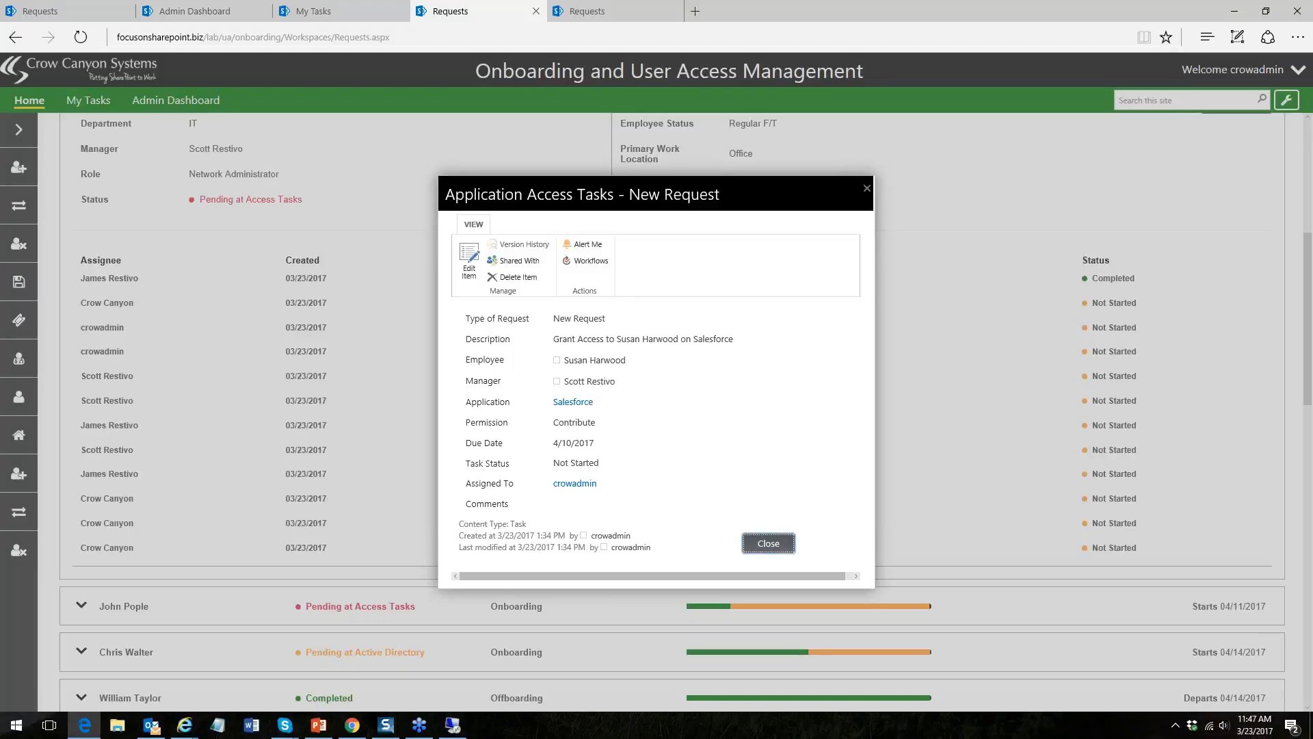
left_click(769, 543)
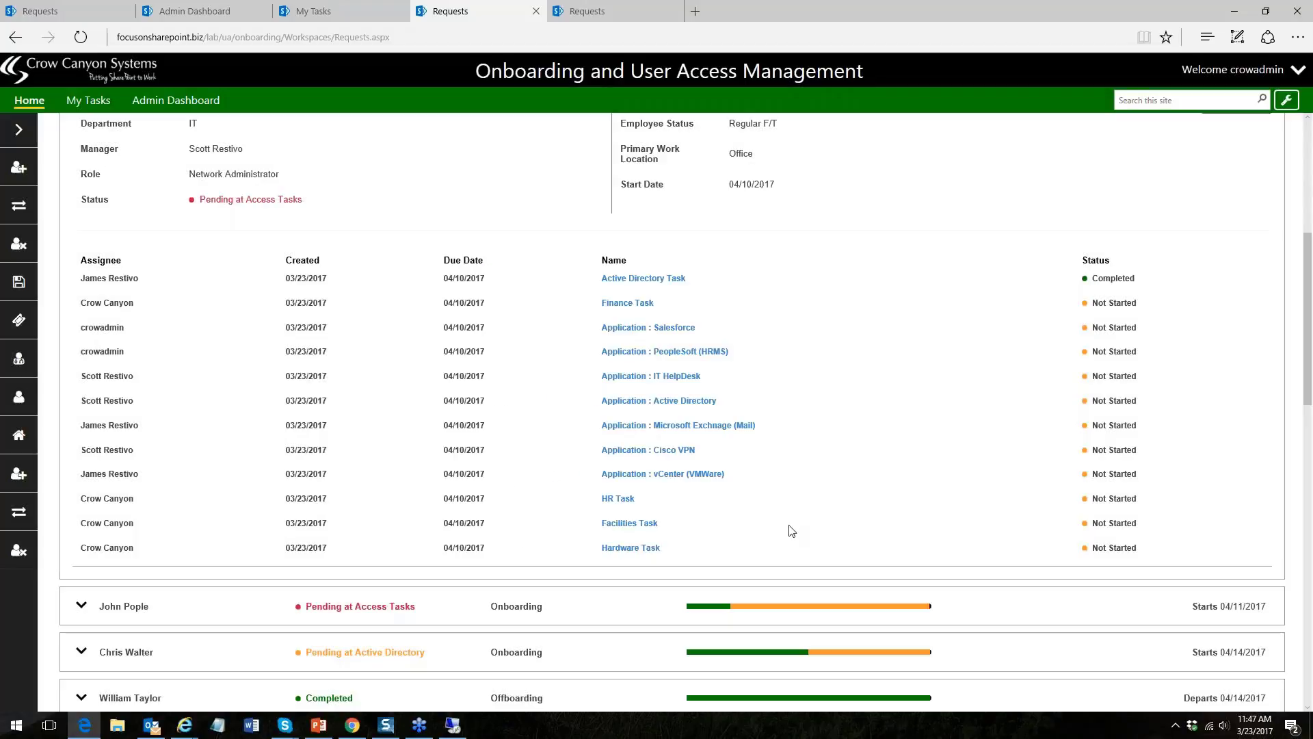
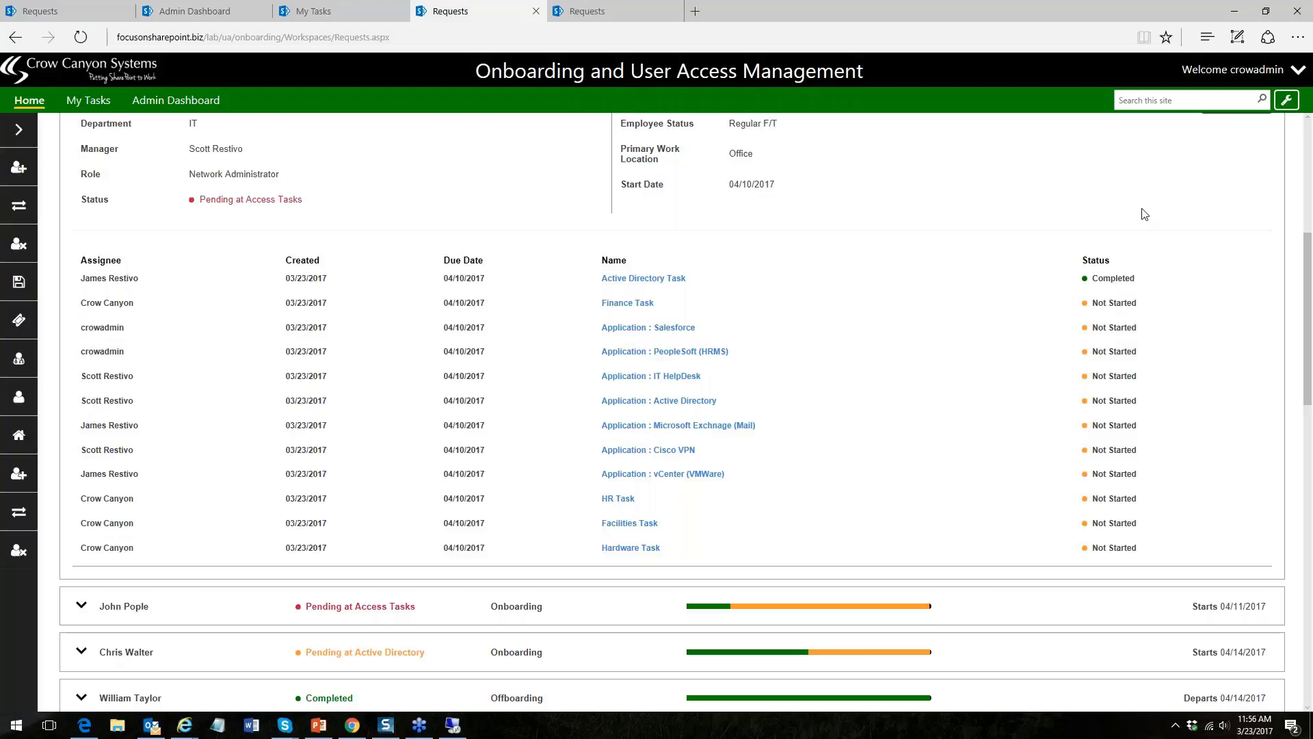
- Collapse the expanded onboarding request's details
scroll(1308, 142, "up", 5)
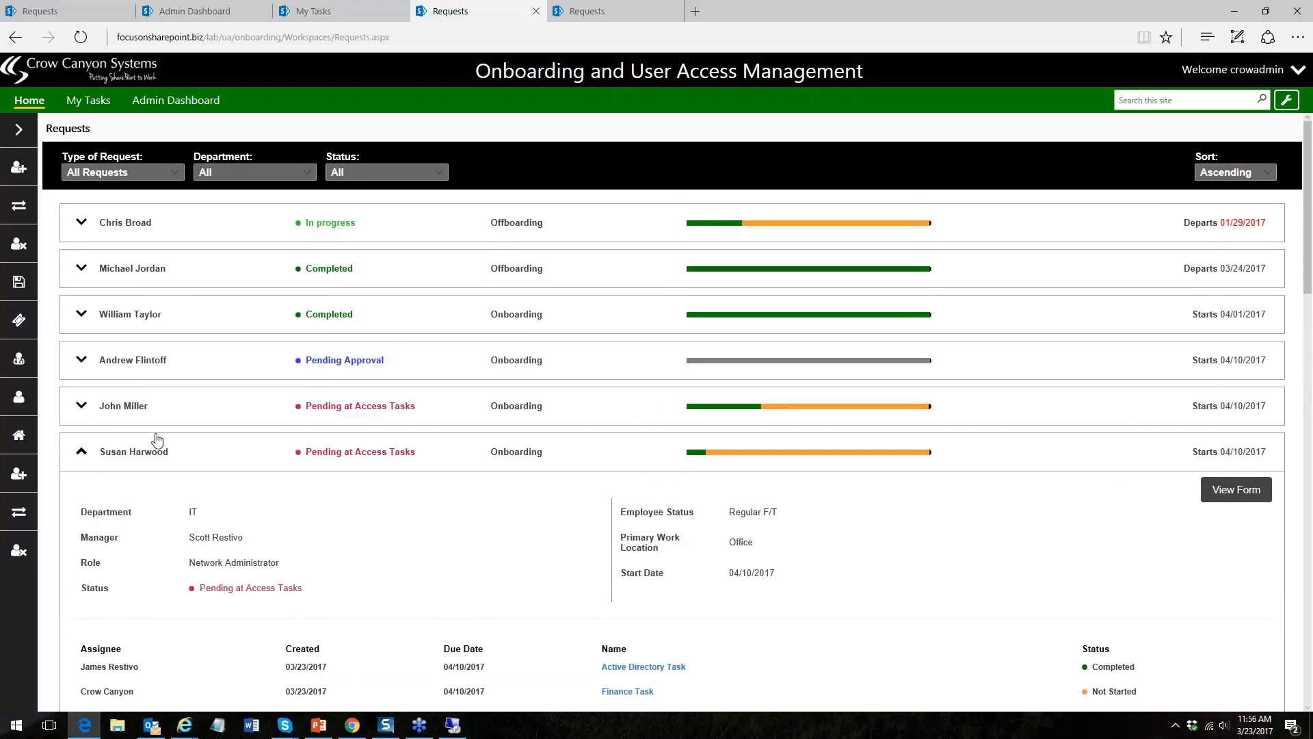
left_click(81, 452)
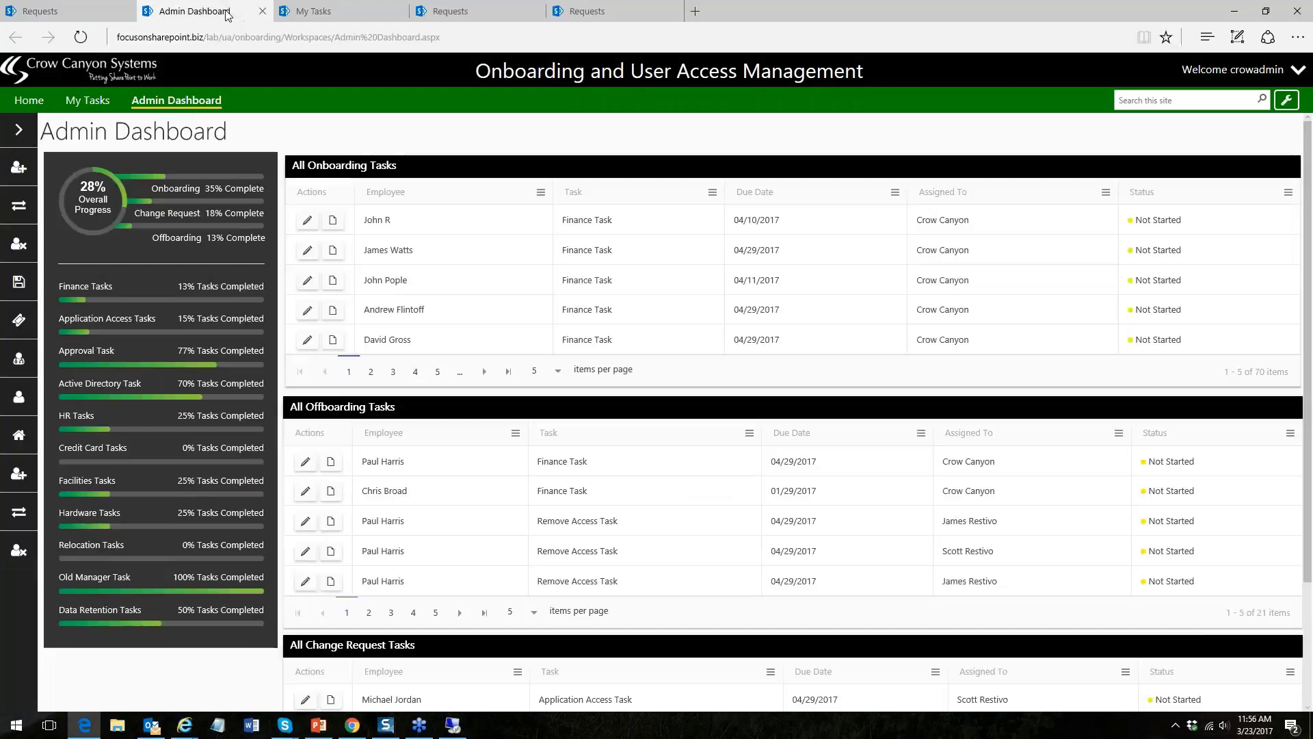
- Review the Admin Dashboard's 28% progress and task lists, then return to the PowerPoint presentation
left_click(228, 14)
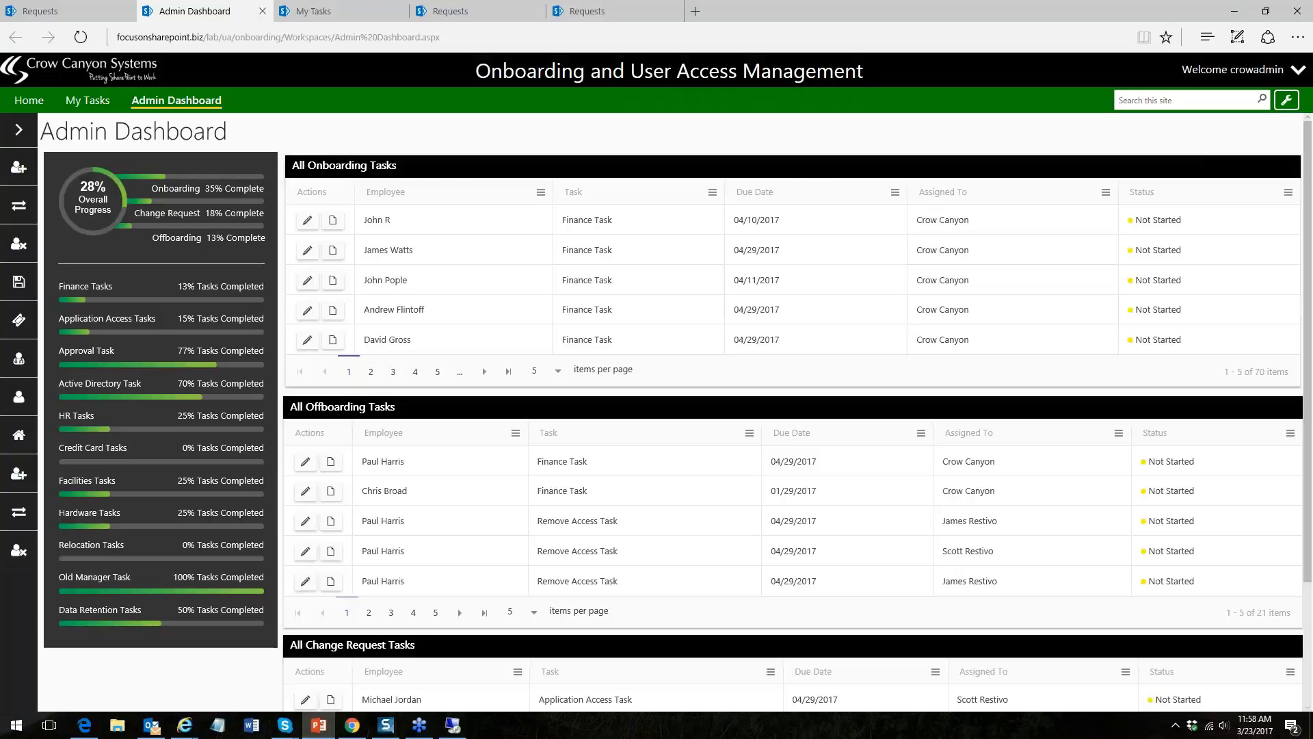
left_click(319, 725)
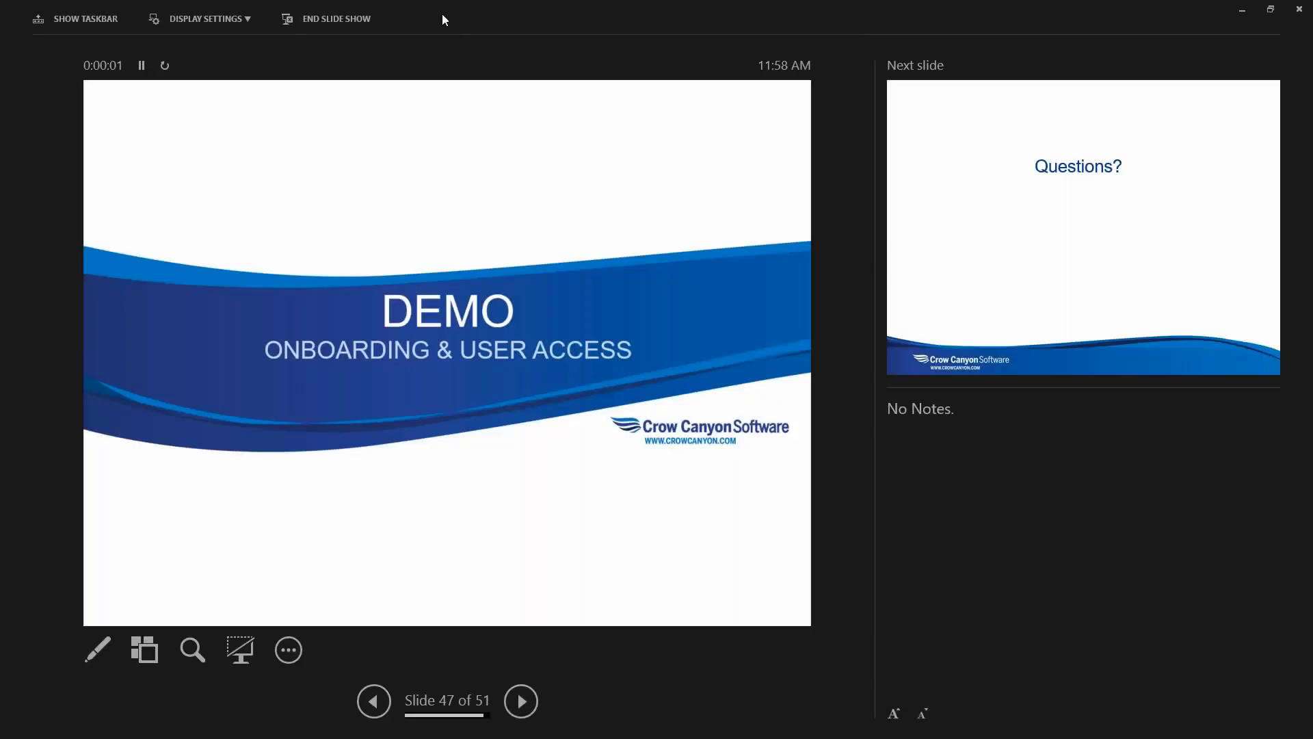
- Swap presenter view to full-screen slide show and advance through Questions? to STAY IN TOUCH!
left_click(205, 19)
left_click(225, 36)
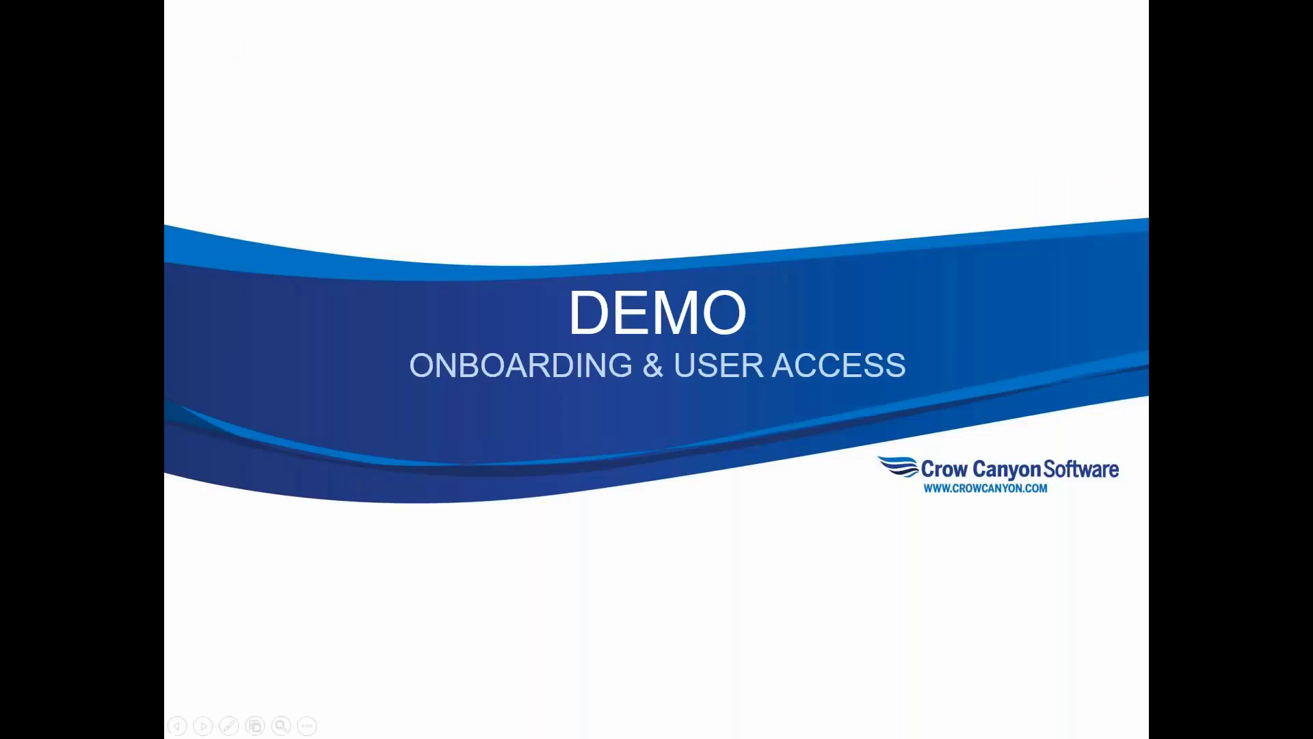
left_click(870, 305)
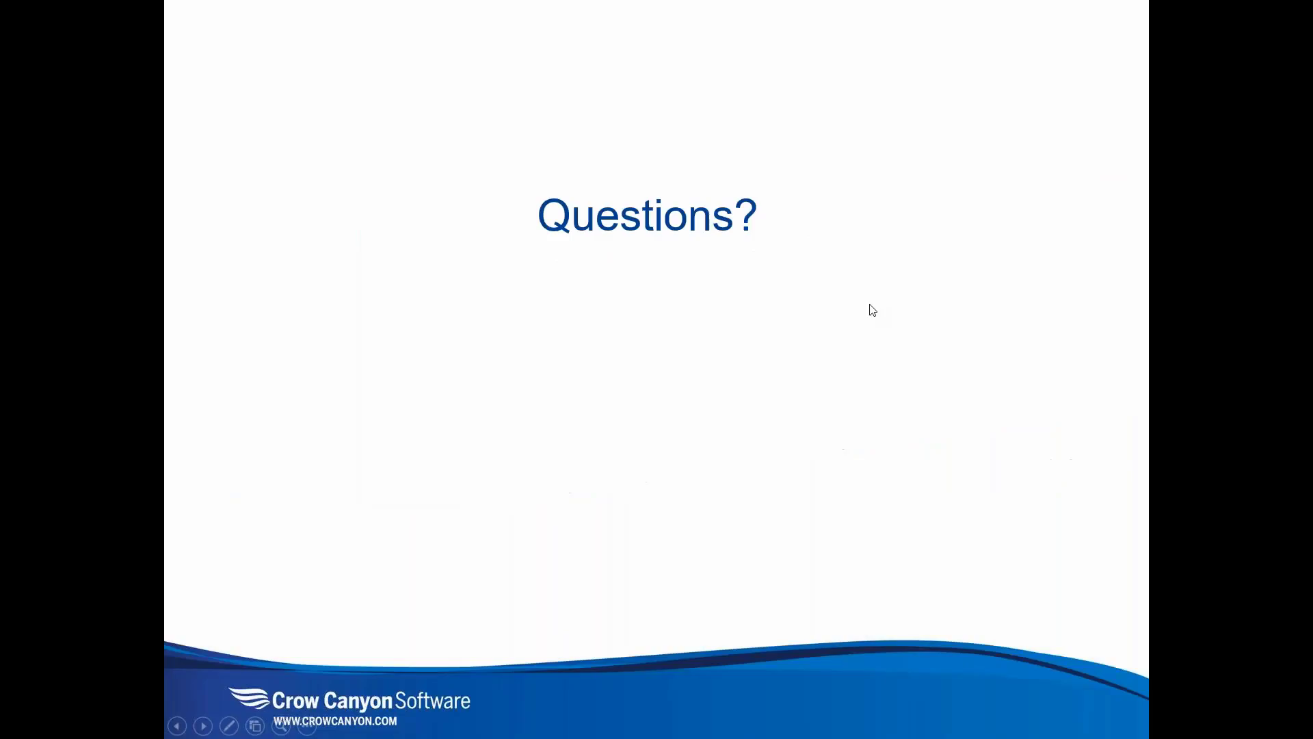
left_click(871, 305)
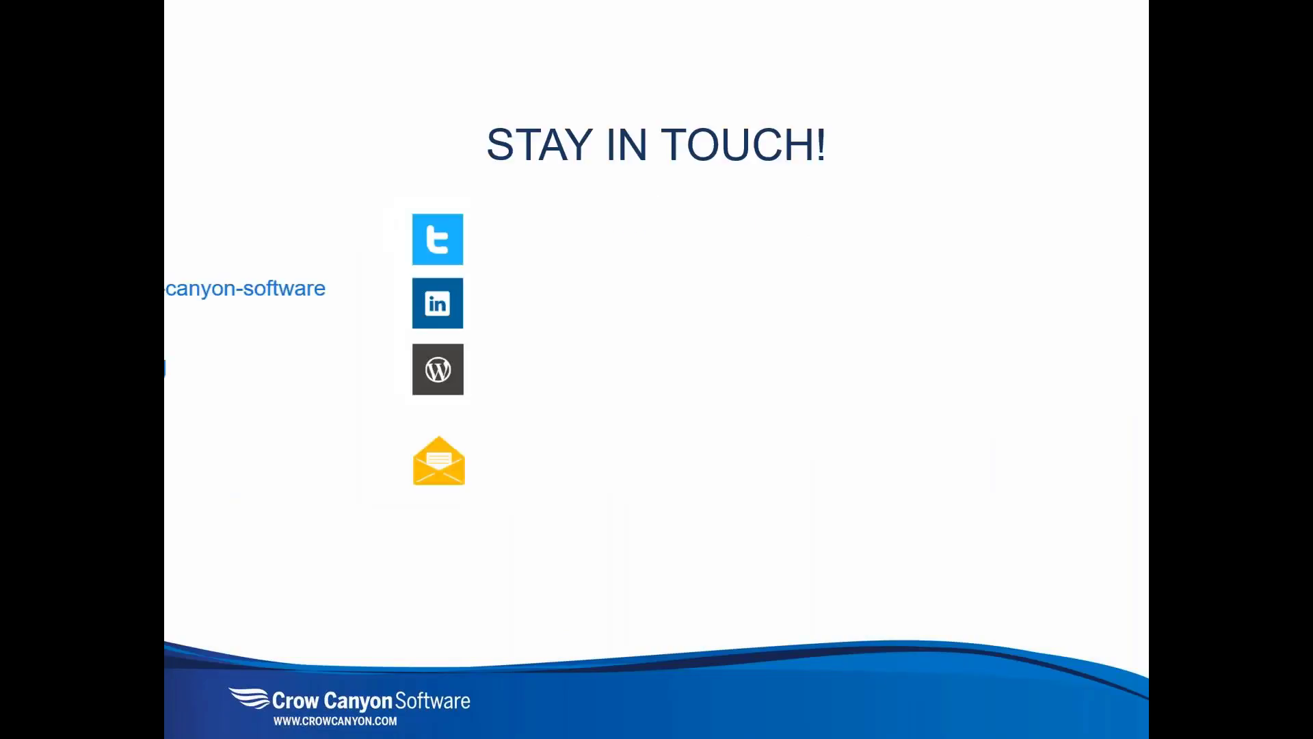